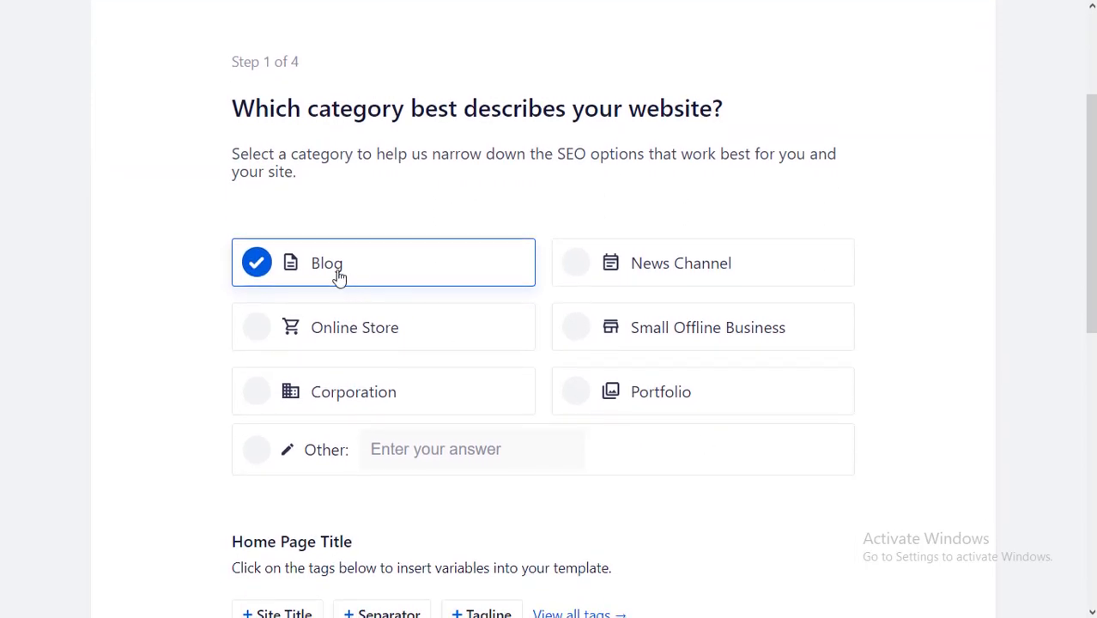
Step: Review the home page title and meta description tags, leave them at their defaults, and save the website category step
scroll(829, 386, down, 3)
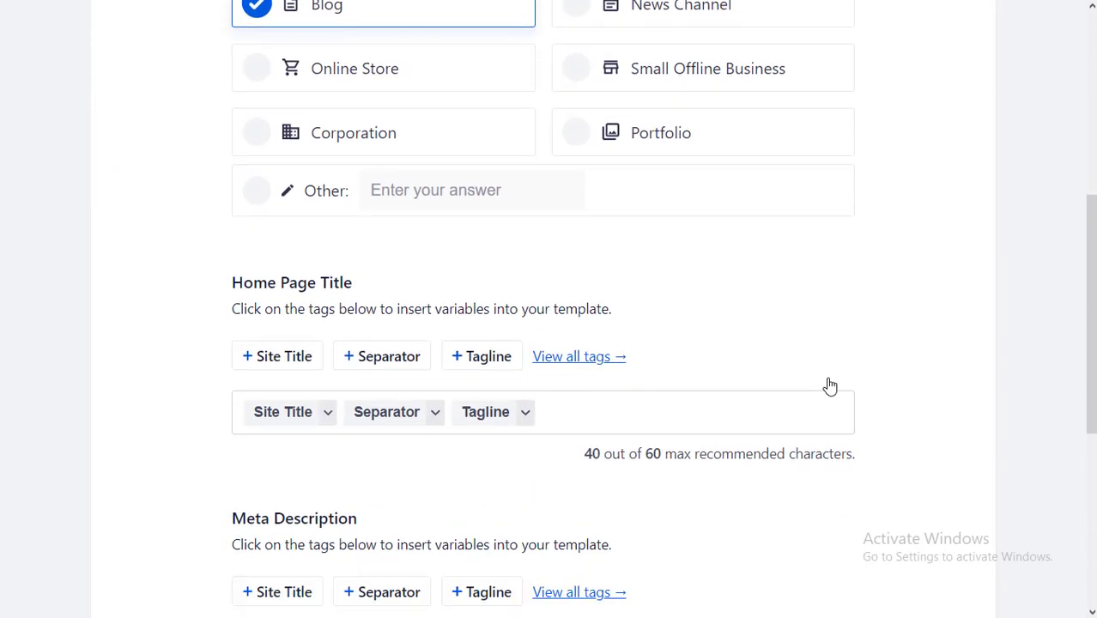
scroll(830, 387, down, 2)
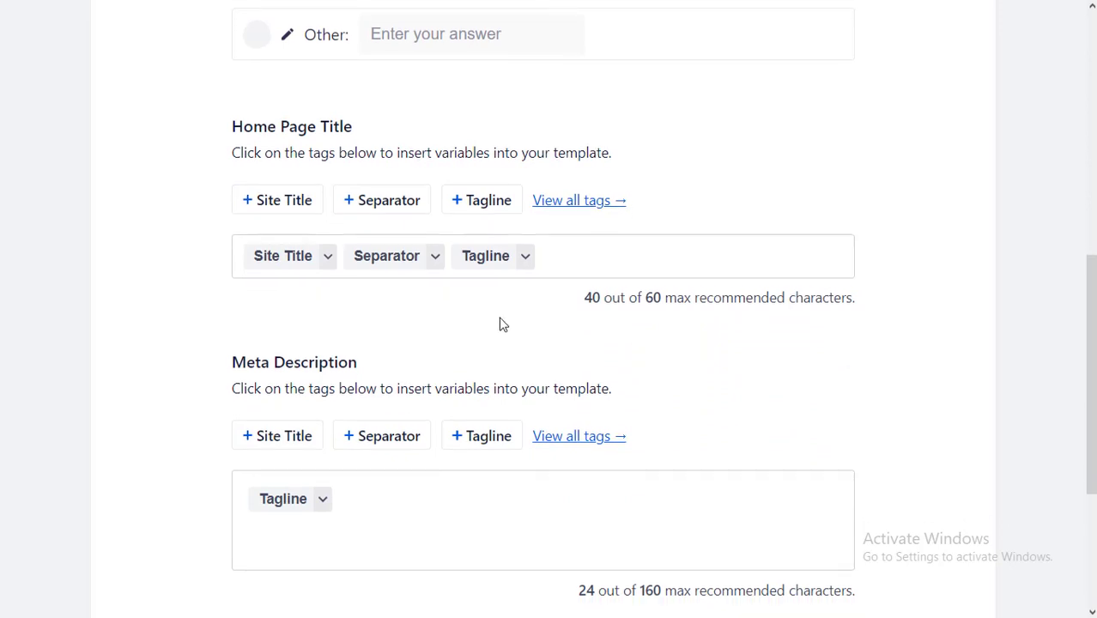
click(327, 266)
scroll(378, 404, down, 10)
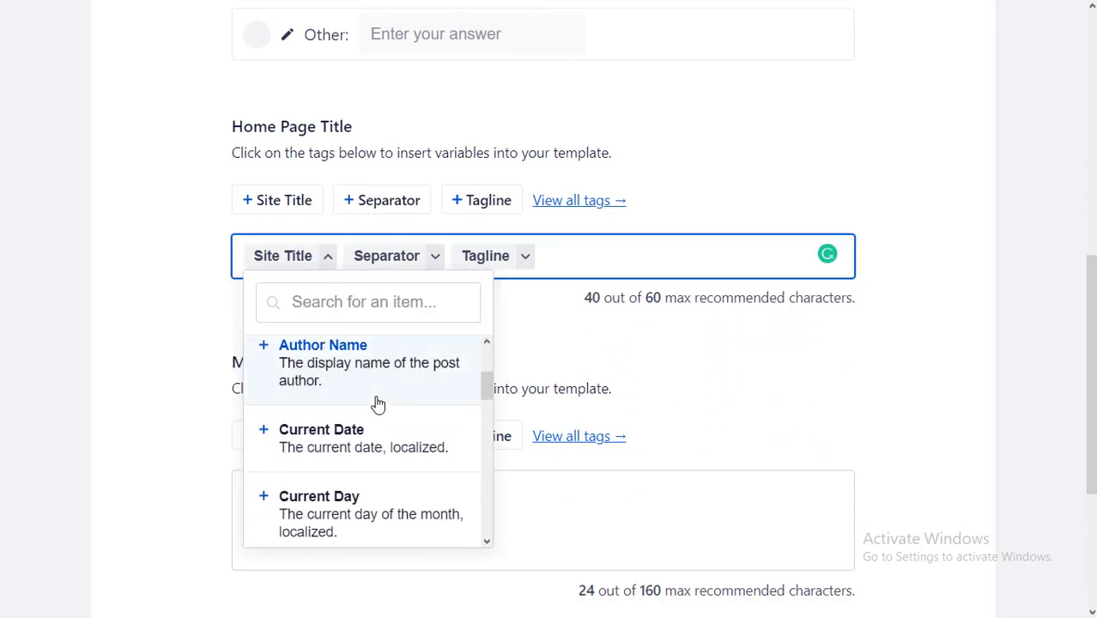
scroll(378, 405, up, 1)
click(711, 358)
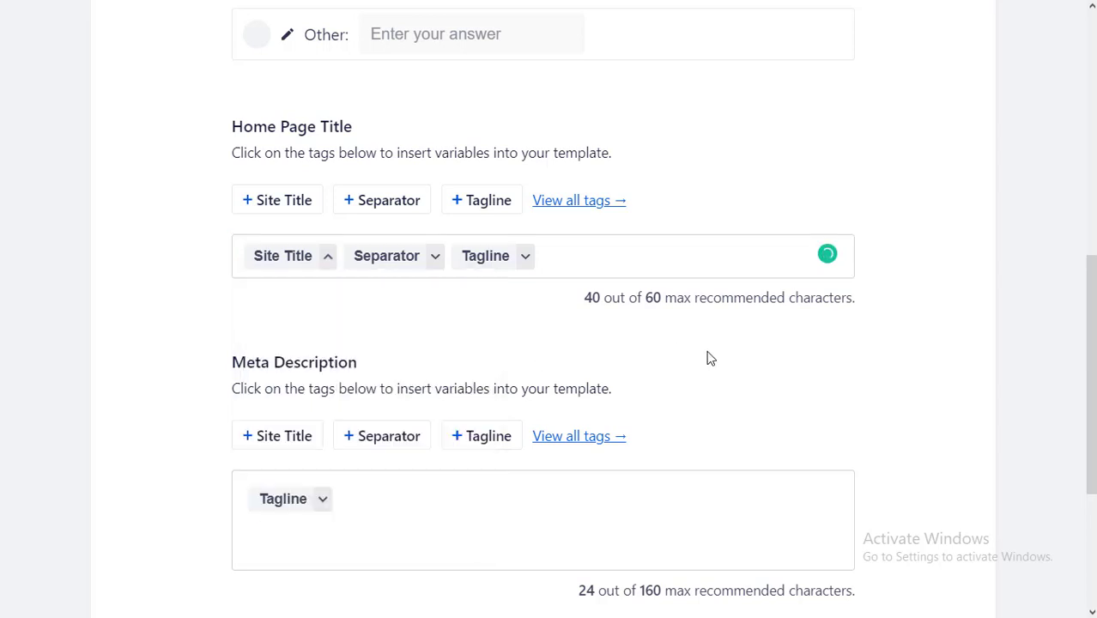
scroll(675, 361, down, 4)
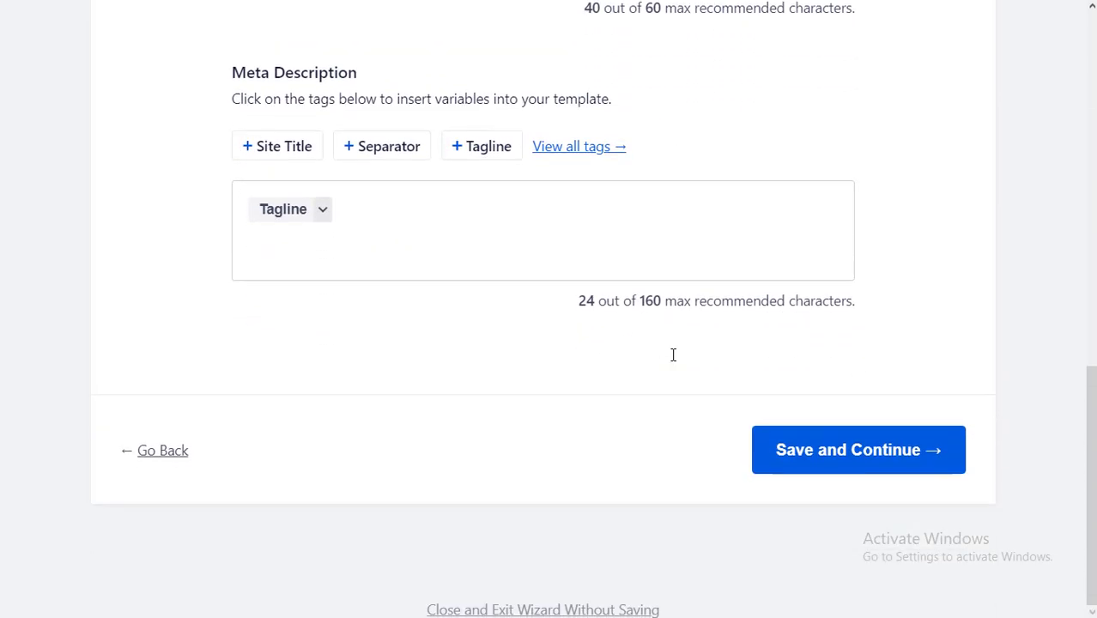
click(856, 452)
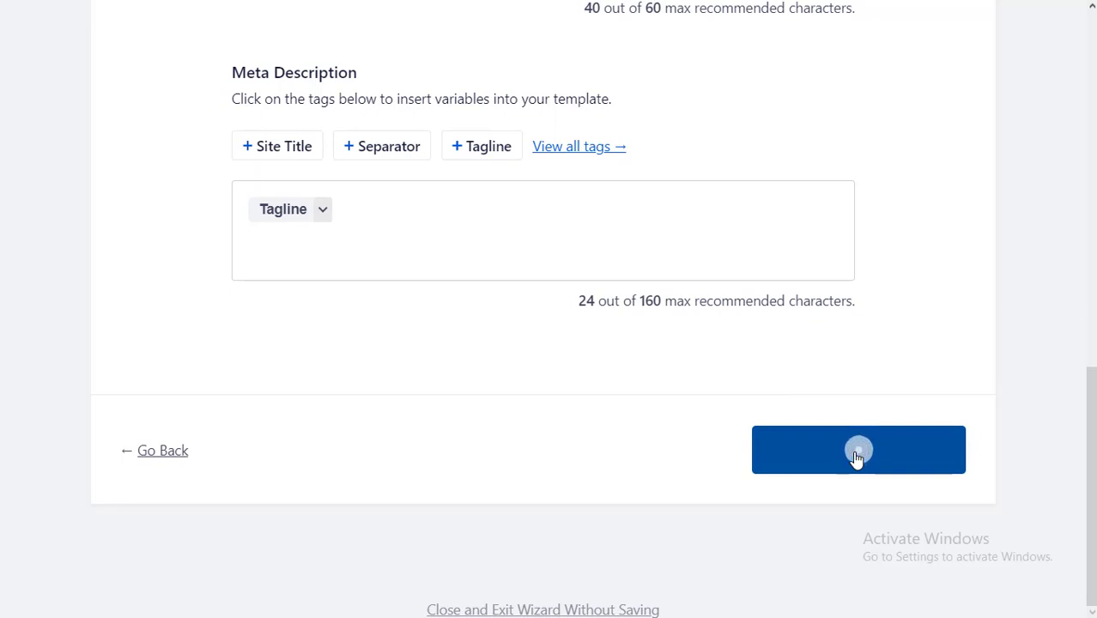
Step: Enter the organisation's name in the additional site information, keeping the site represented by an organisation
scroll(704, 451, down, 3)
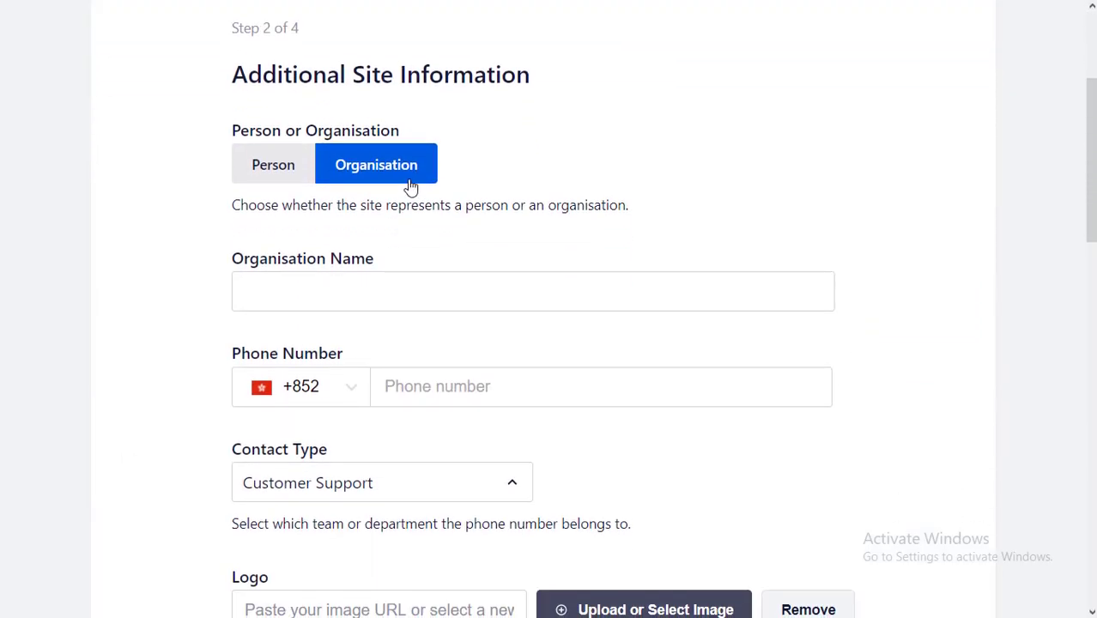
click(349, 301)
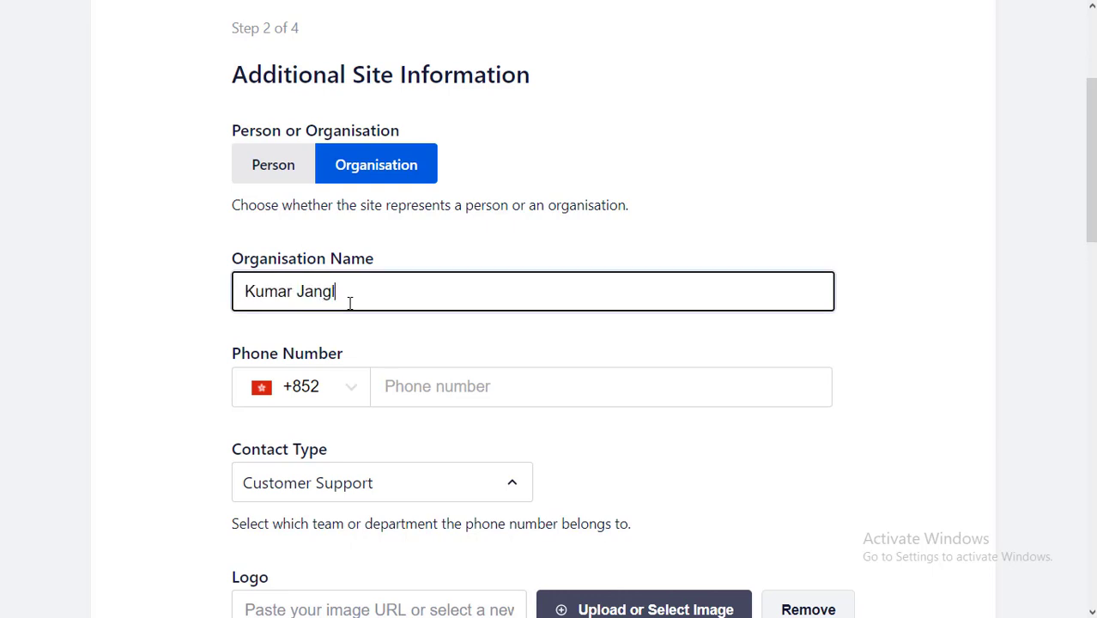
scroll(445, 312, down, 1)
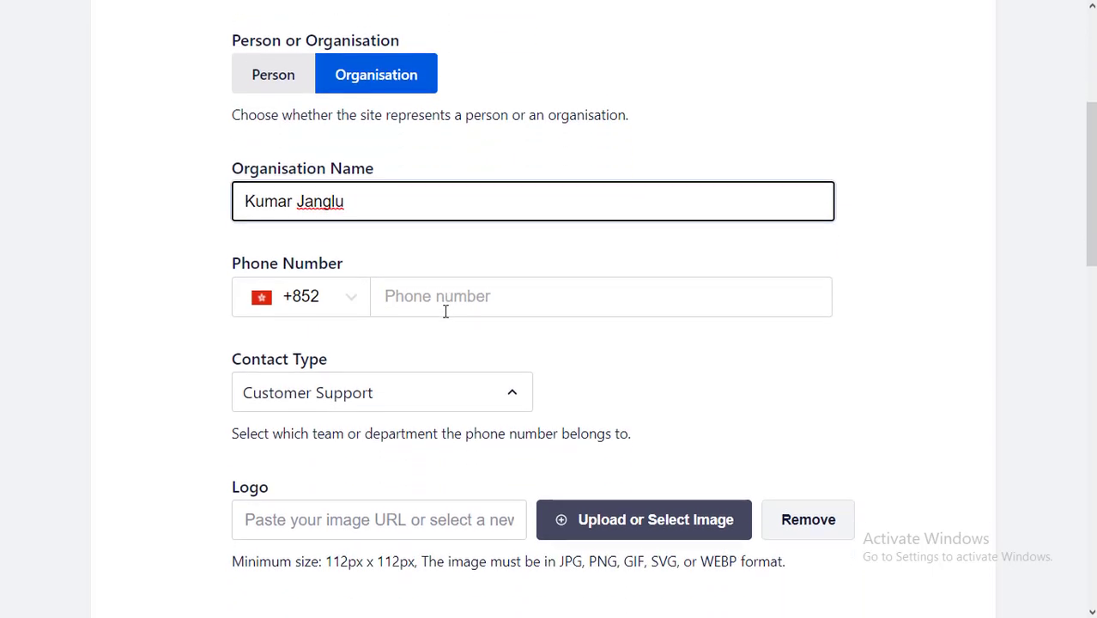
Step: Set the phone country code to India (+91) and enter the organisation's phone number
click(359, 298)
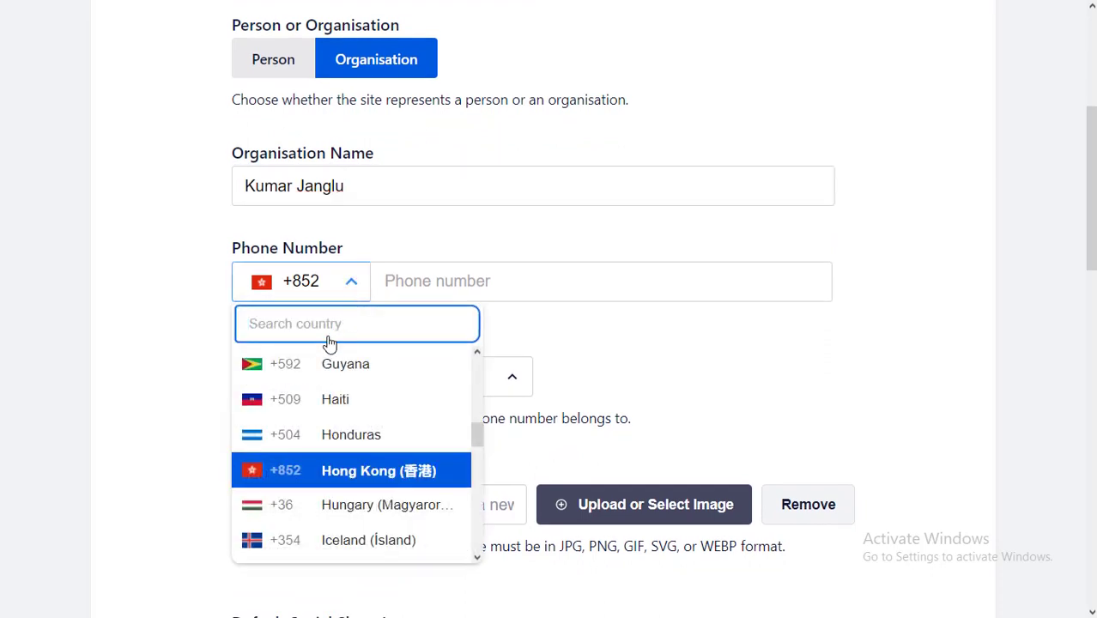
text(india)
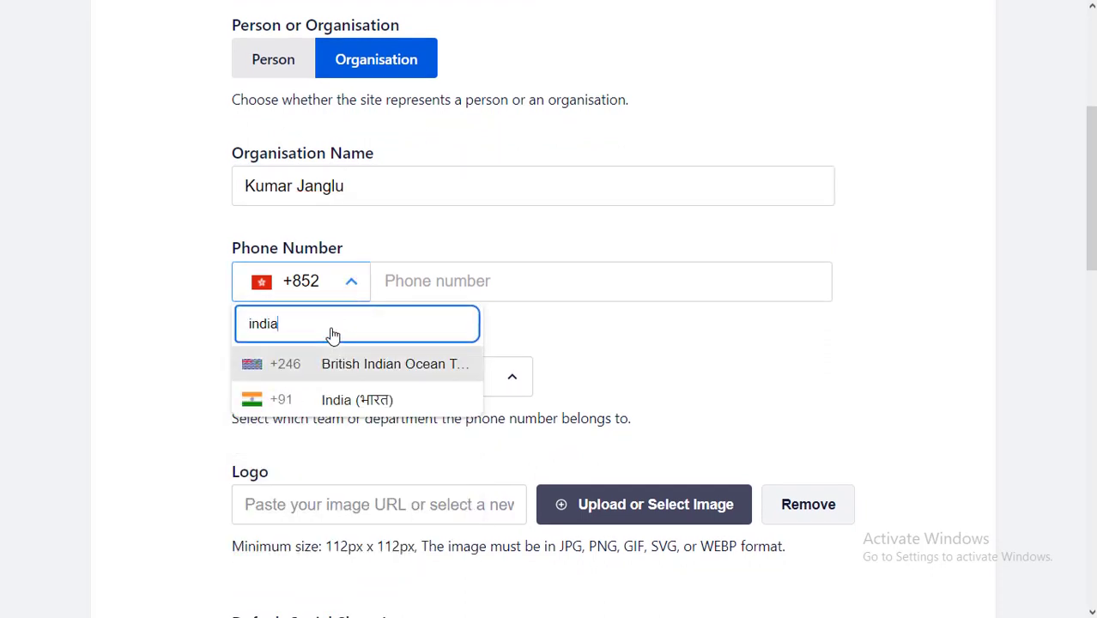
click(347, 402)
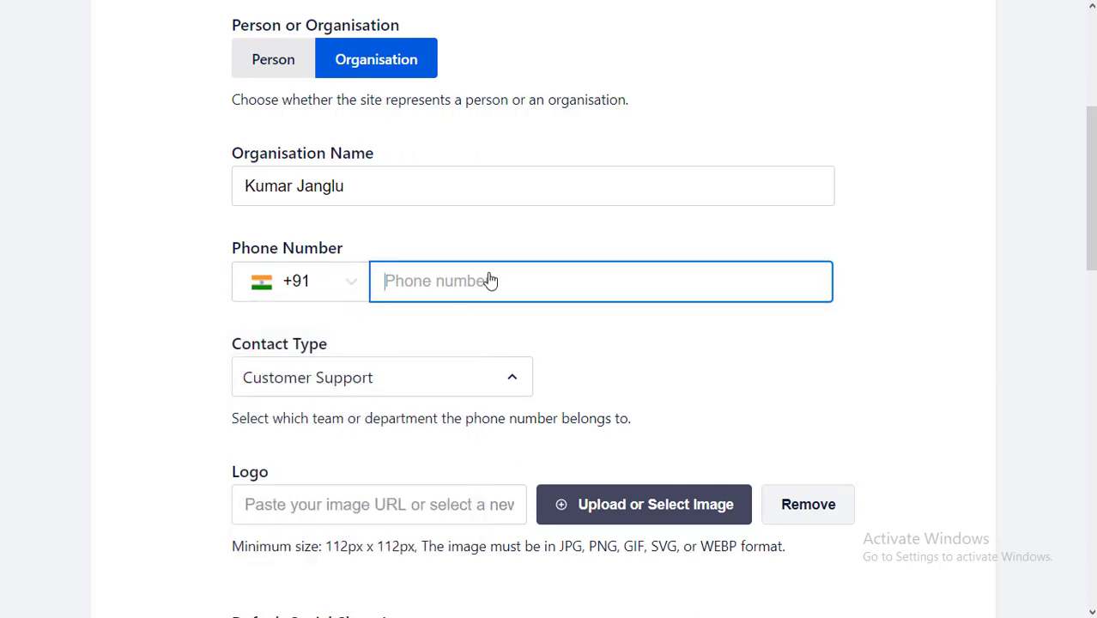
text(99999 99)
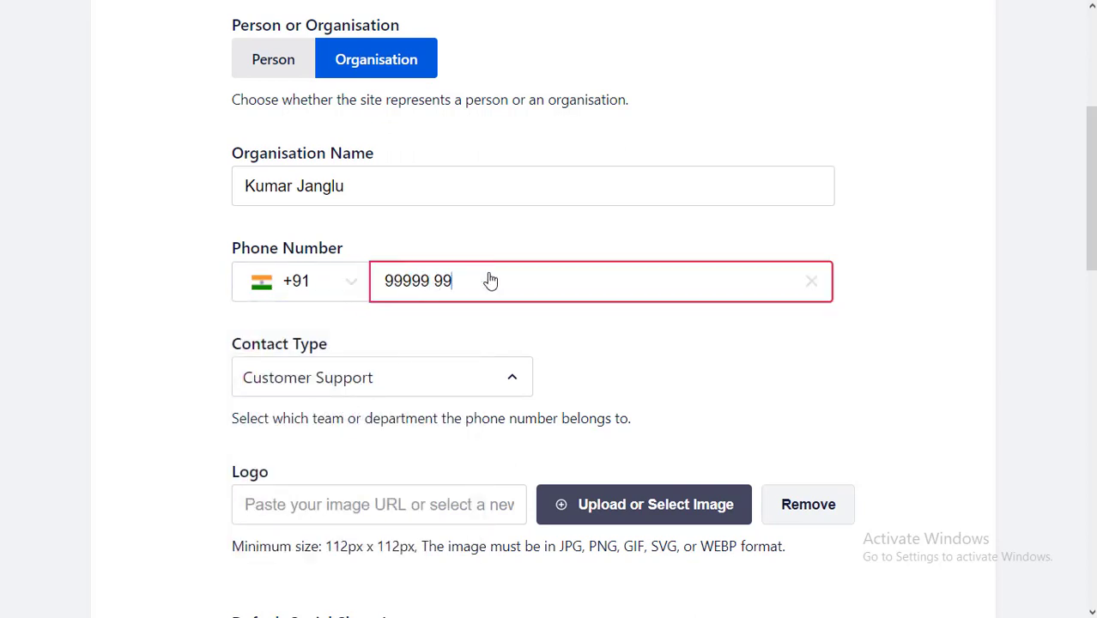
text(999)
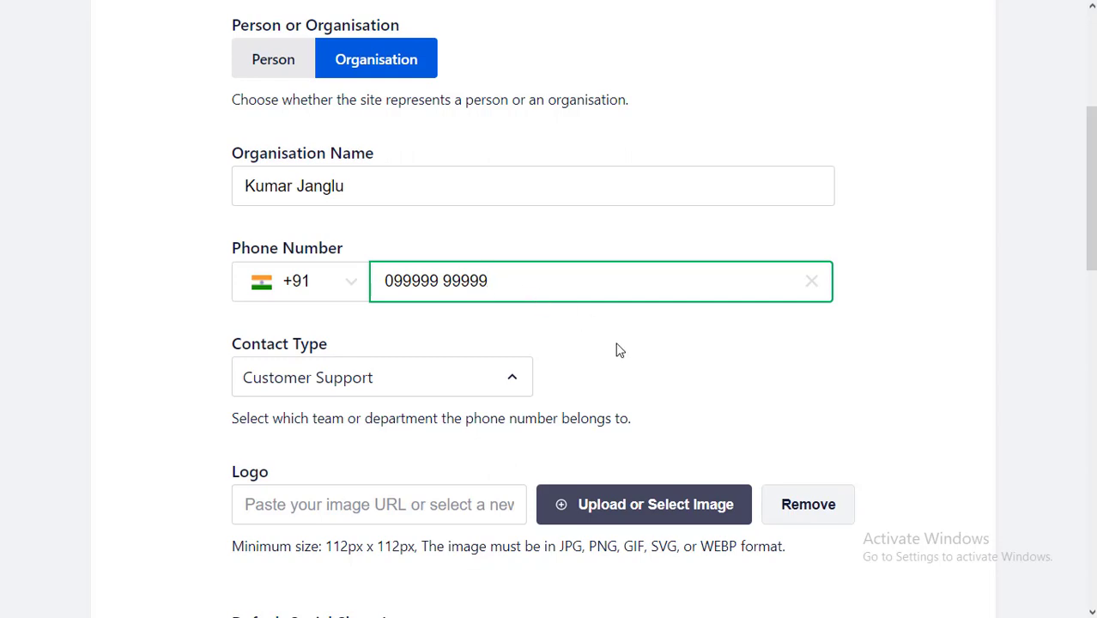
Step: Check the contact type options and keep Customer Support for the phone number
scroll(620, 351, down, 3)
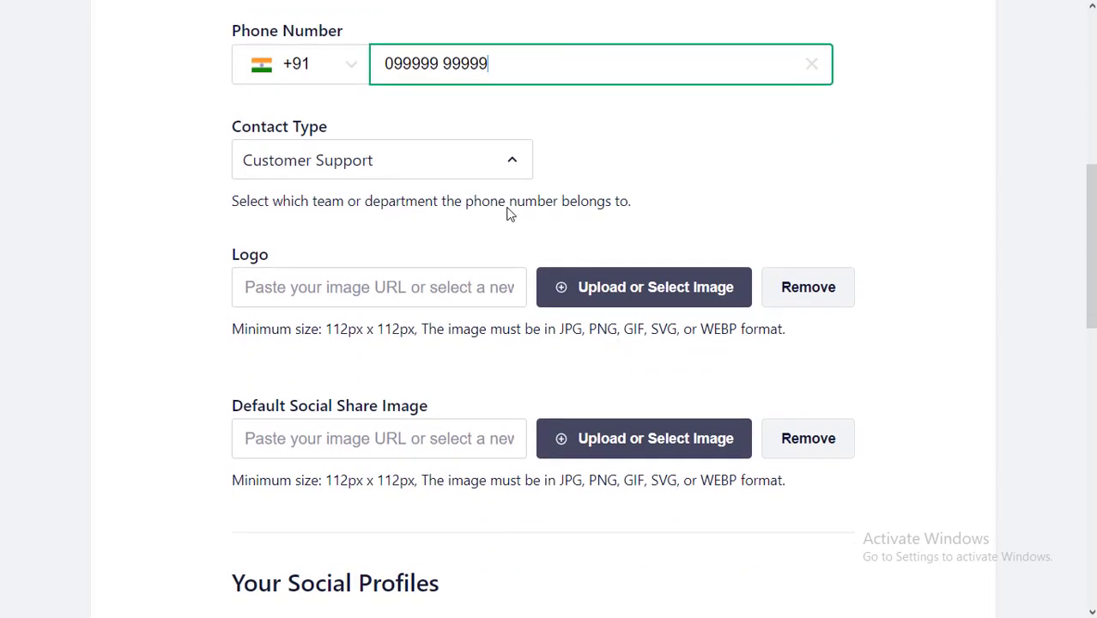
click(515, 169)
scroll(472, 306, down, 1)
scroll(455, 266, up, 1)
click(443, 241)
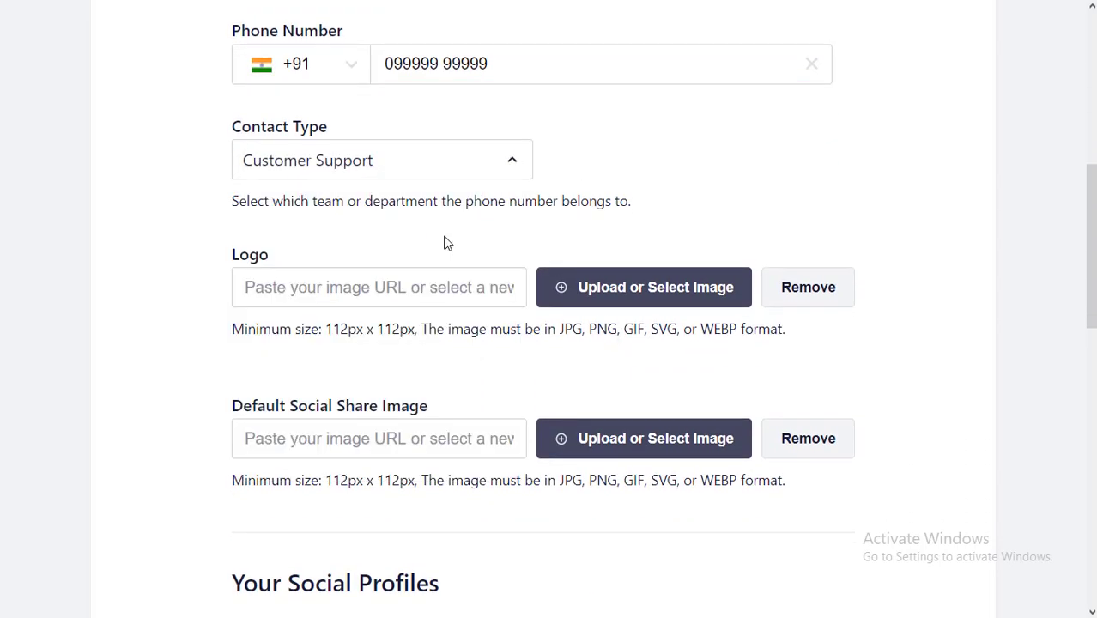
Step: Search the media library for "ic_laun" and set ic_launcher.png as the site logo
scroll(474, 252, down, 1)
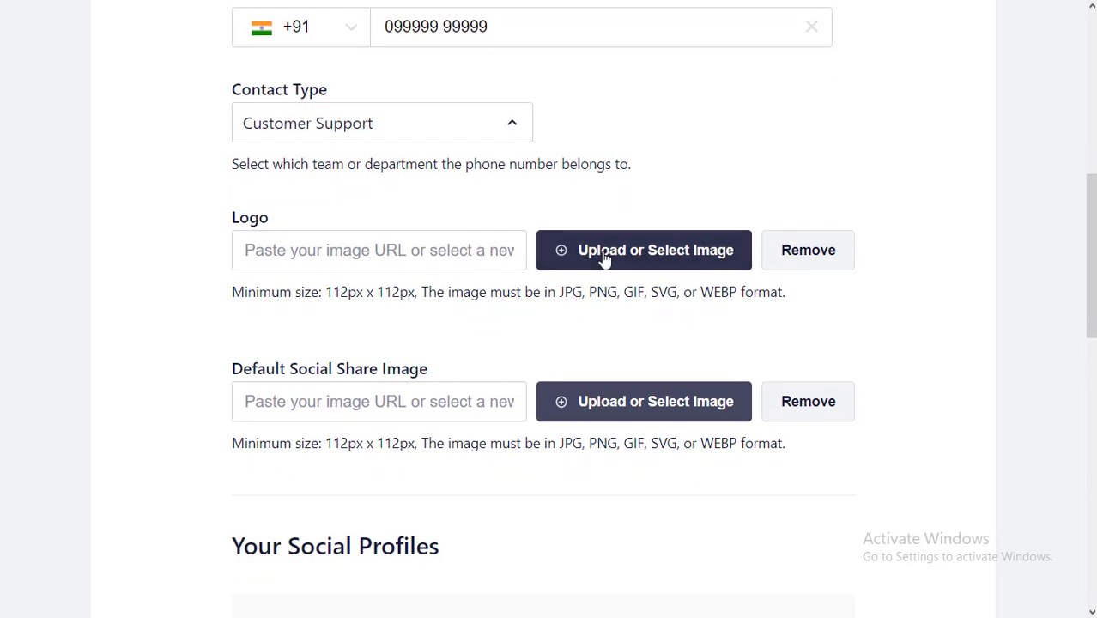
click(604, 258)
click(615, 169)
click(626, 200)
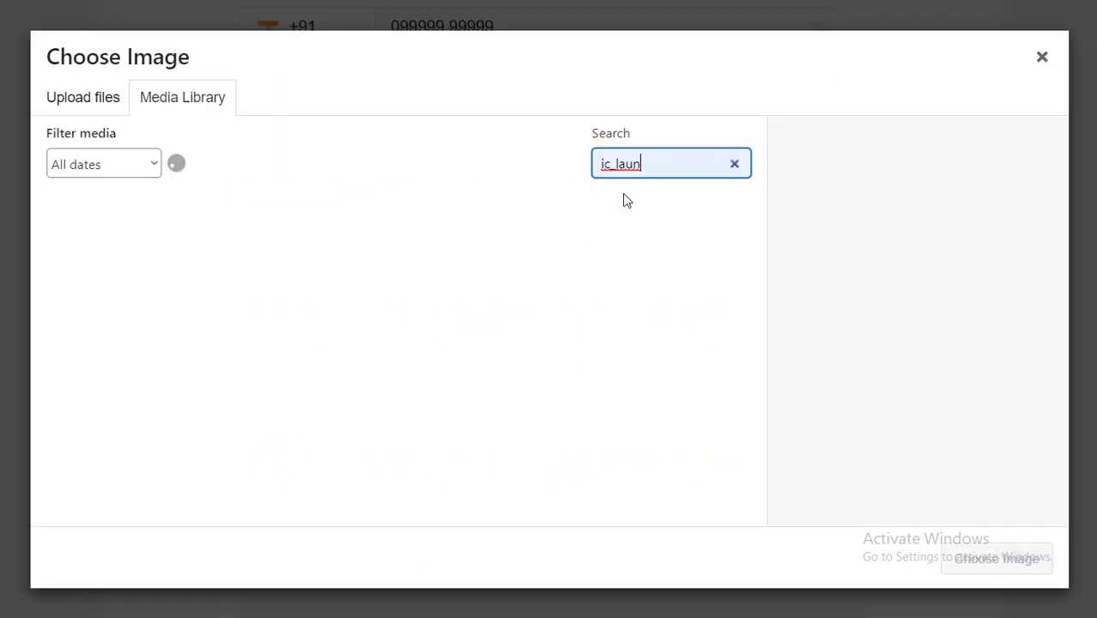
click(120, 244)
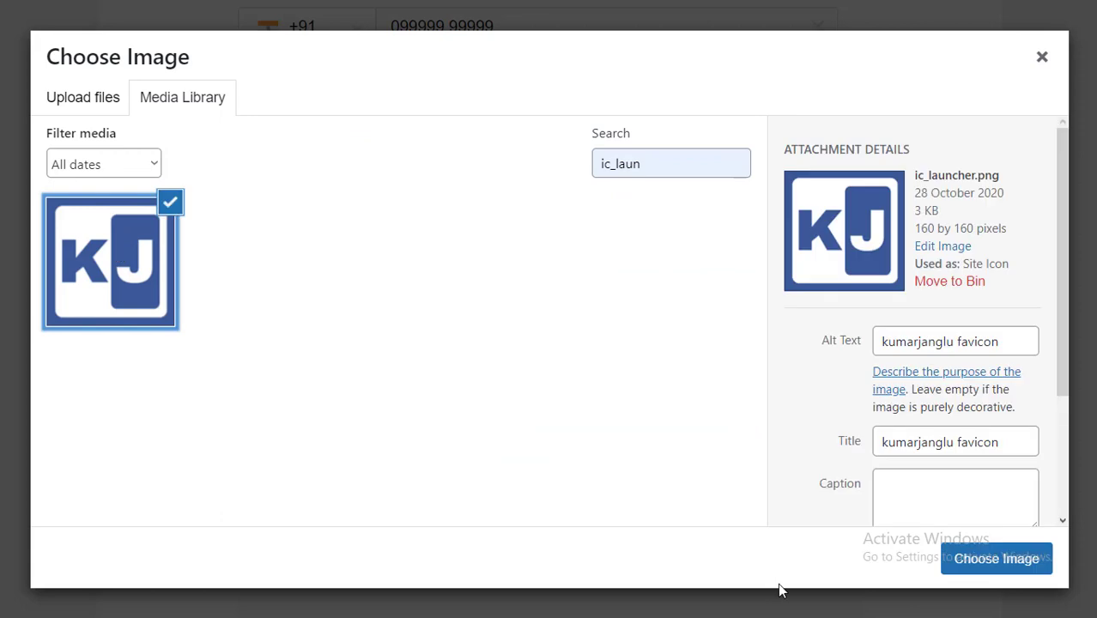
click(1000, 570)
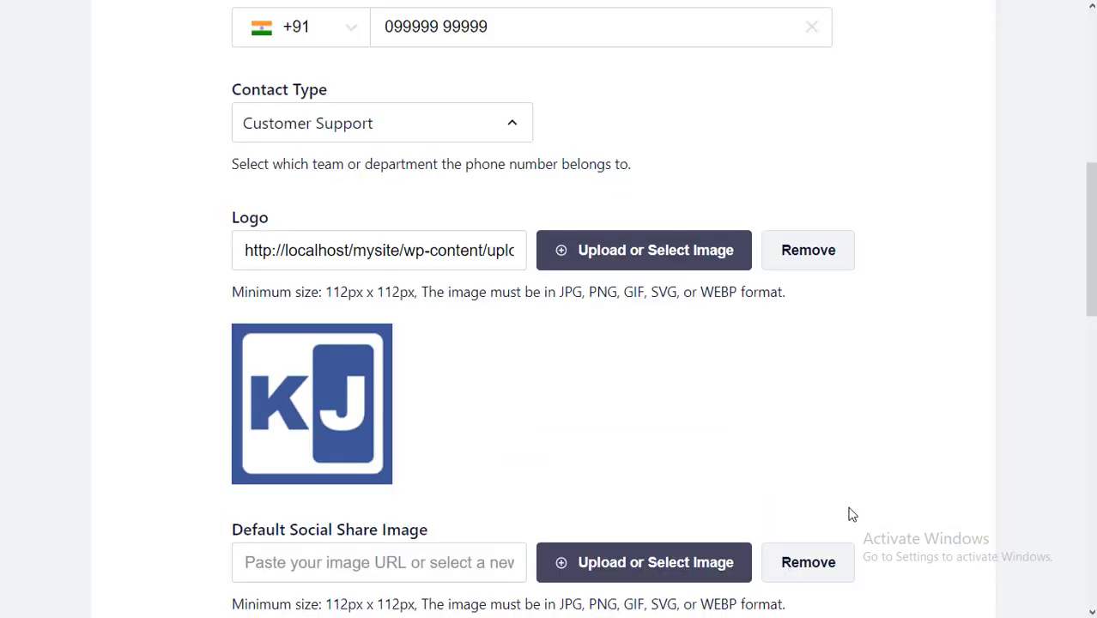
Step: Find ic_launcher.png in the media library with "ic_laun" and set it as the default social share image
scroll(808, 499, down, 3)
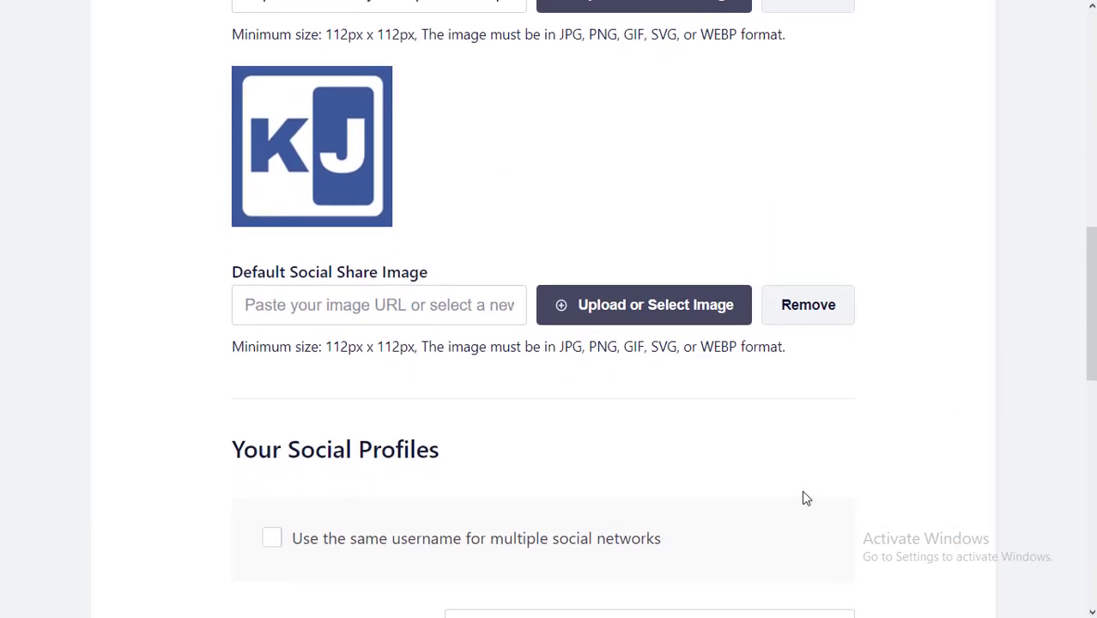
click(661, 305)
click(635, 165)
click(634, 199)
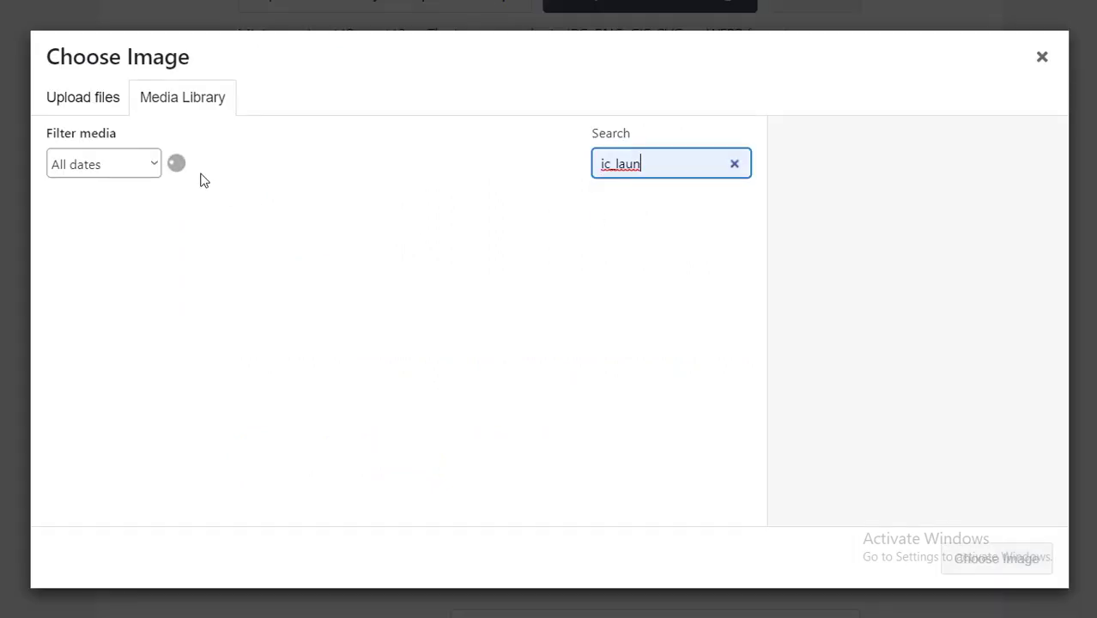
click(146, 236)
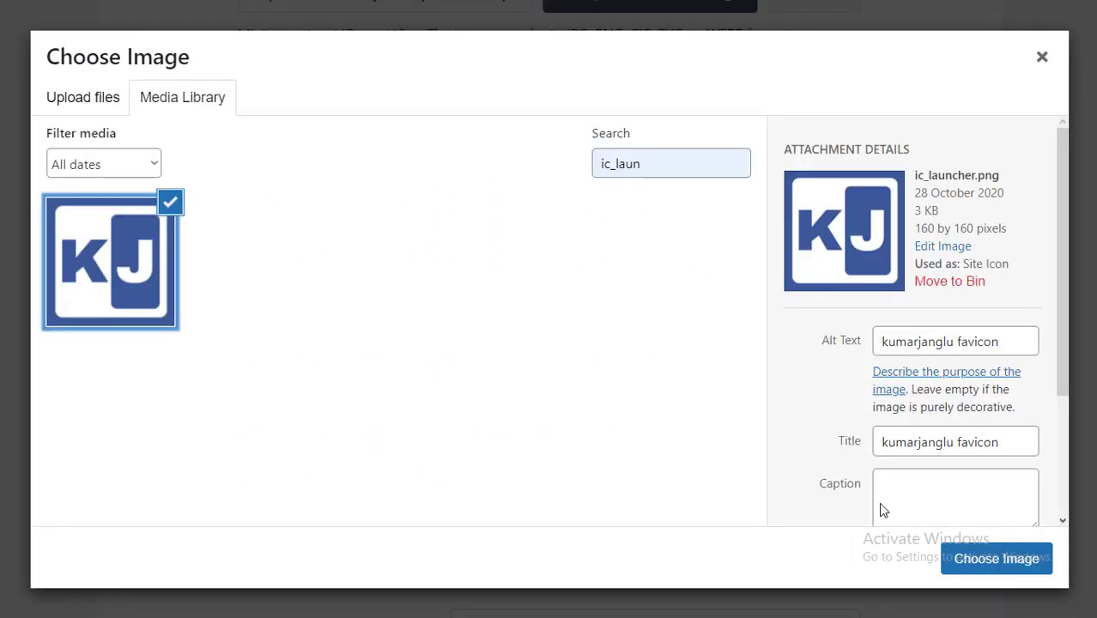
click(973, 559)
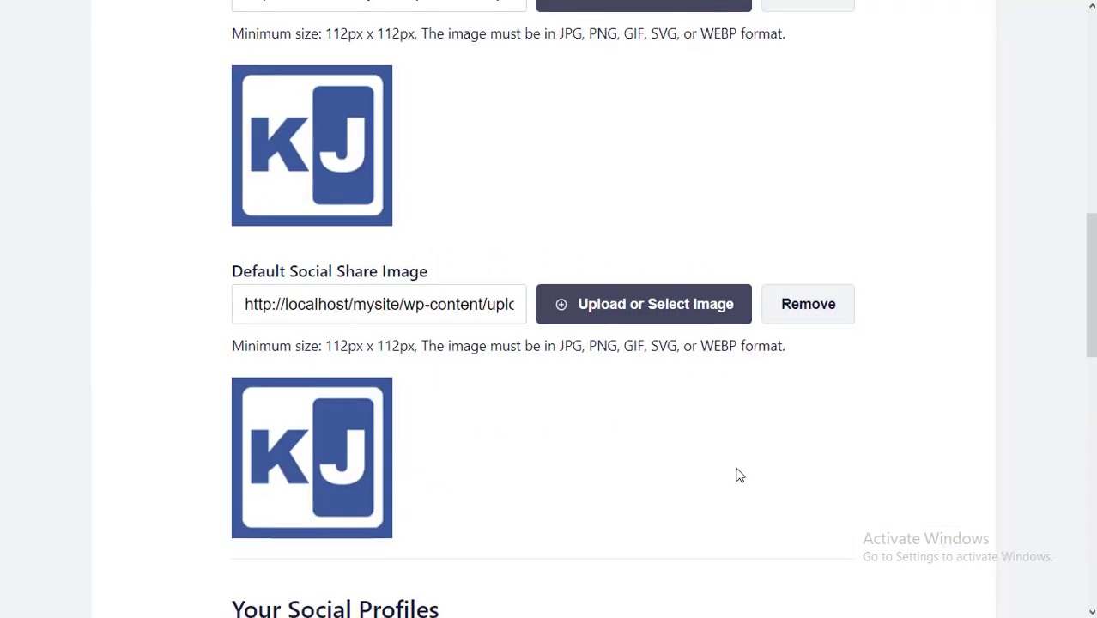
Step: Fill in the site's Facebook page, Twitter and Instagram profile URLs under the social profiles
scroll(738, 475, down, 5)
scroll(739, 468, down, 2)
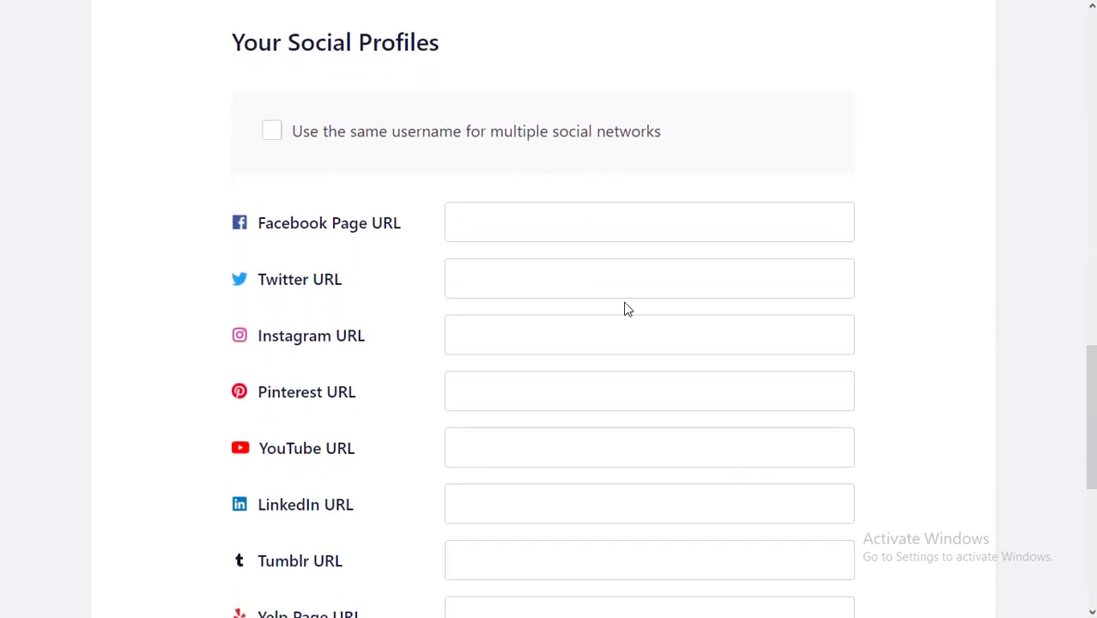
click(594, 236)
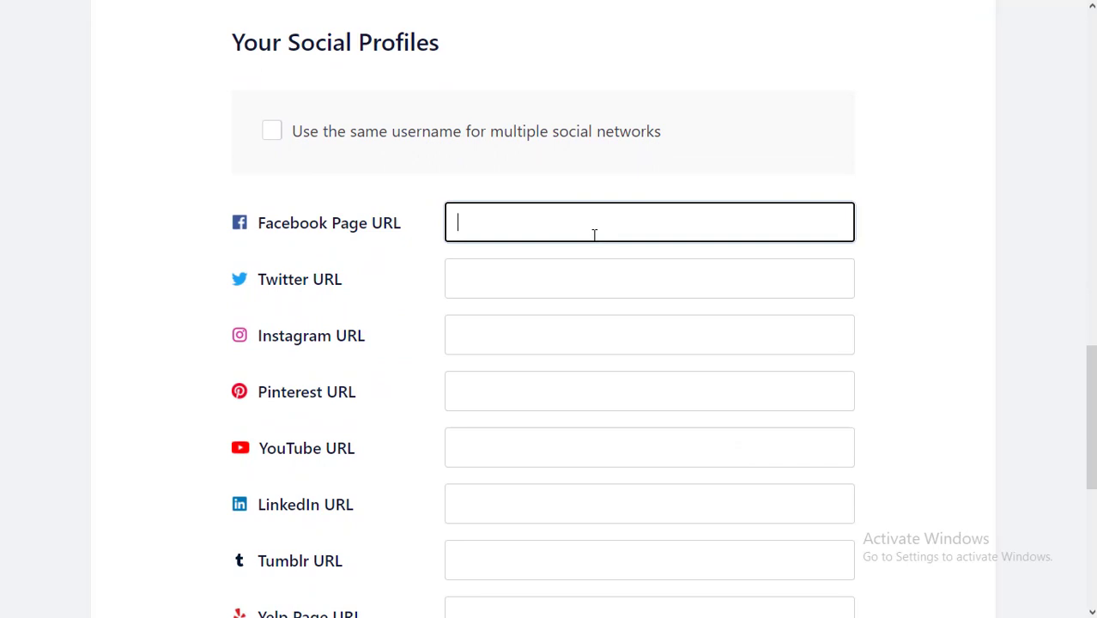
text(https://facebook.com/kumarjanglu)
key(Tab)
text(https://twitter.com/kumarjanglu)
key(Tab)
text(https://instagram.com)
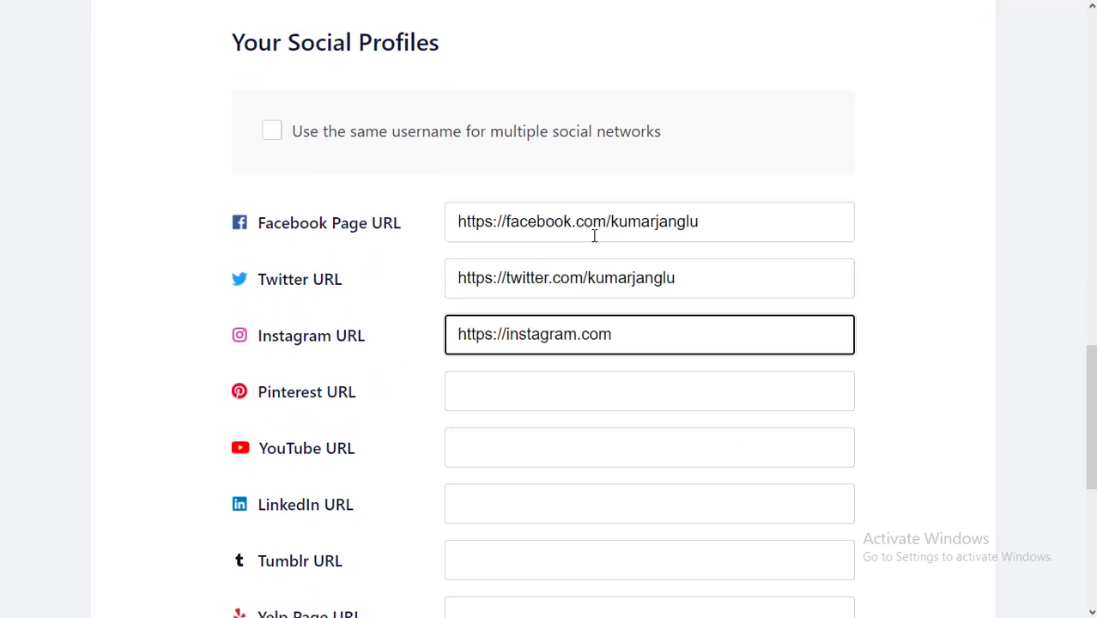
text(/kumar.janglu)
Step: Fill in the site's Pinterest and YouTube profile URLs
key(Tab)
text(https://pinterest.com/kumarjanglu)
key(Tab)
text(https://youtube.com/kumarjanglu)
key(Tab)
Step: Leave the LinkedIn URL blank and fill in the site's Tumblr profile URL
text(ht)
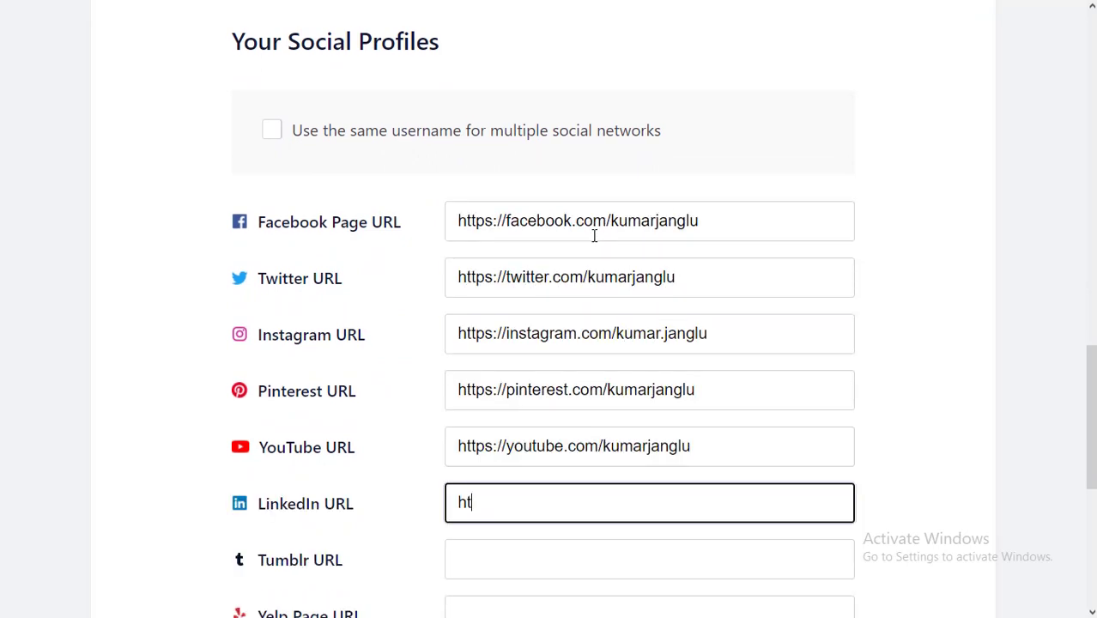
text(tps://linkedin.com/kumarjanglu)
key(Tab)
text(https://tumbl)
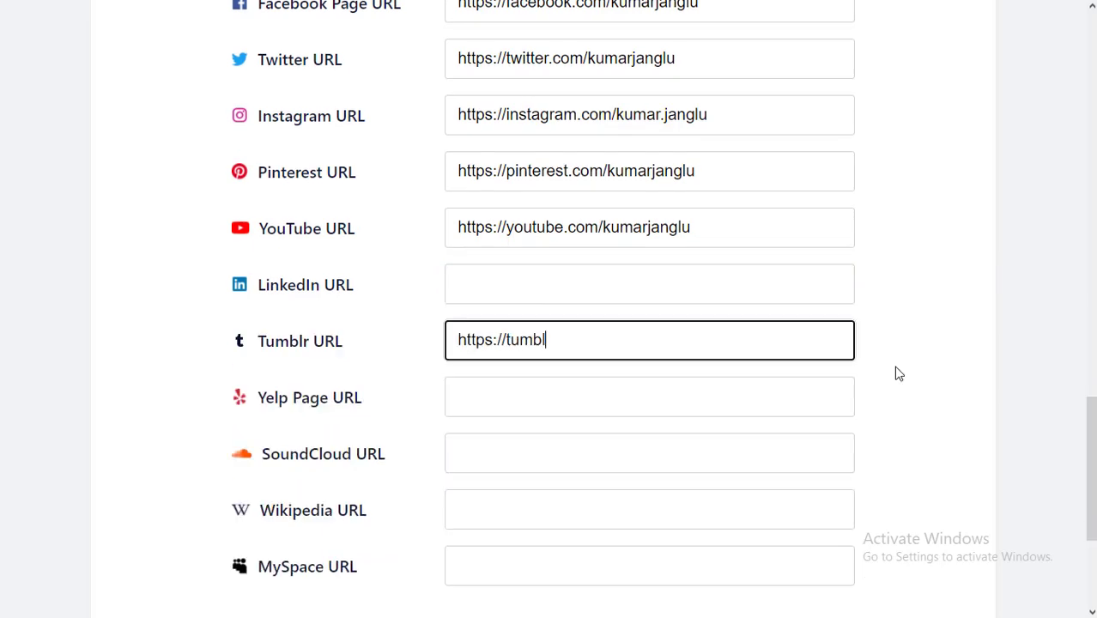
text(r.com/kumarjanglu)
Step: Save the additional site information and continue to the SEO feature selection
scroll(894, 366, down, 3)
click(845, 481)
scroll(417, 314, down, 2)
click(794, 458)
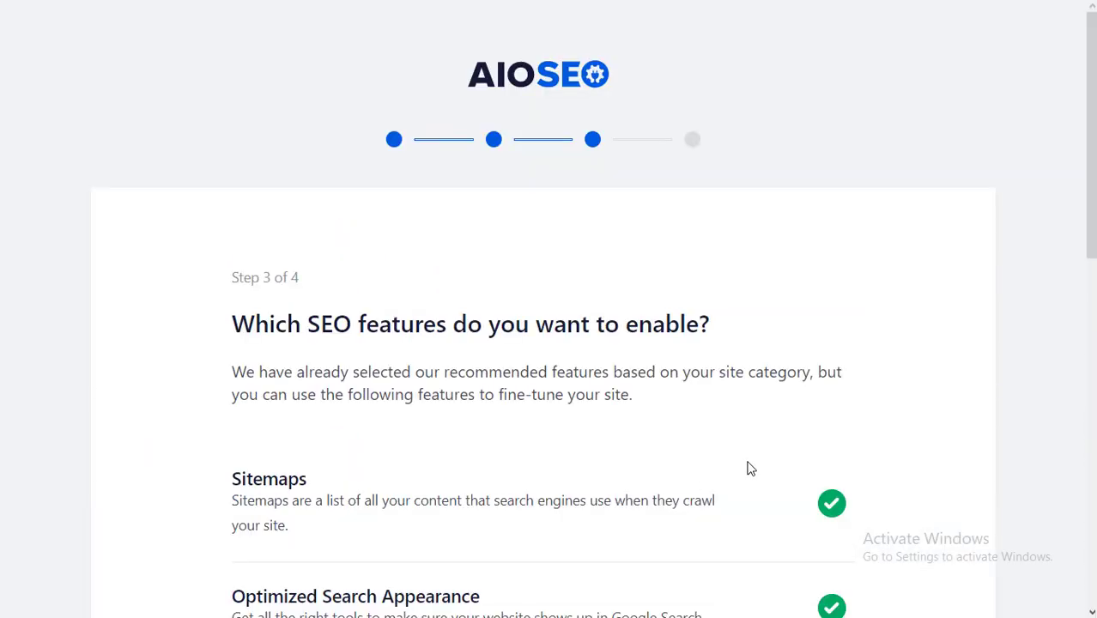
Step: Enable the Analytics feature in addition to the preselected Sitemaps and Optimized Search Appearance
scroll(750, 468, down, 3)
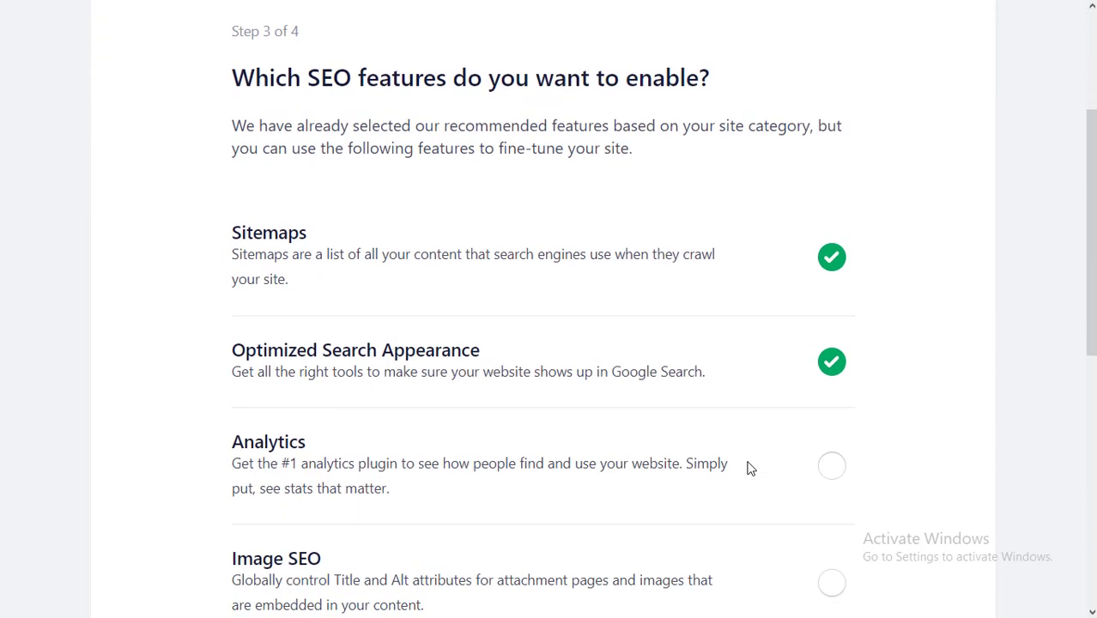
scroll(749, 468, down, 1)
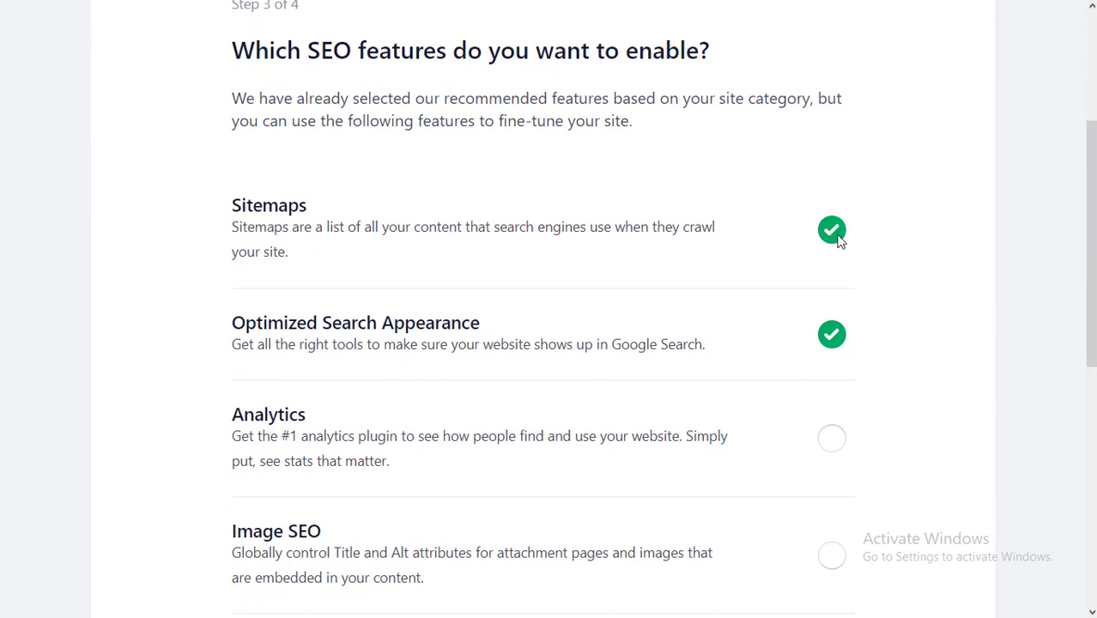
scroll(835, 337, down, 2)
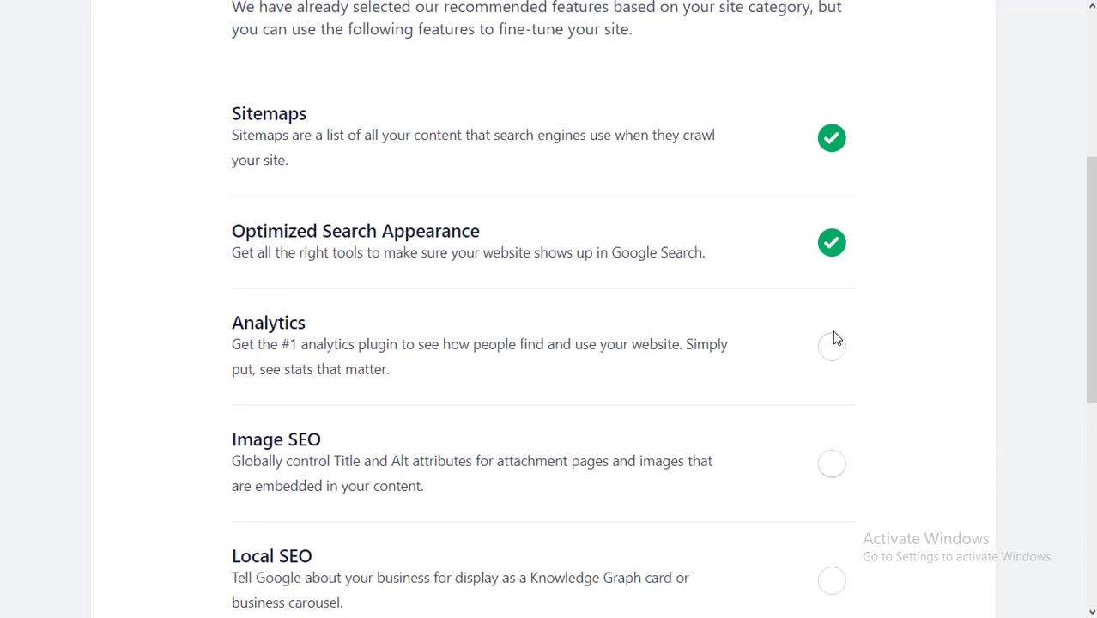
click(832, 298)
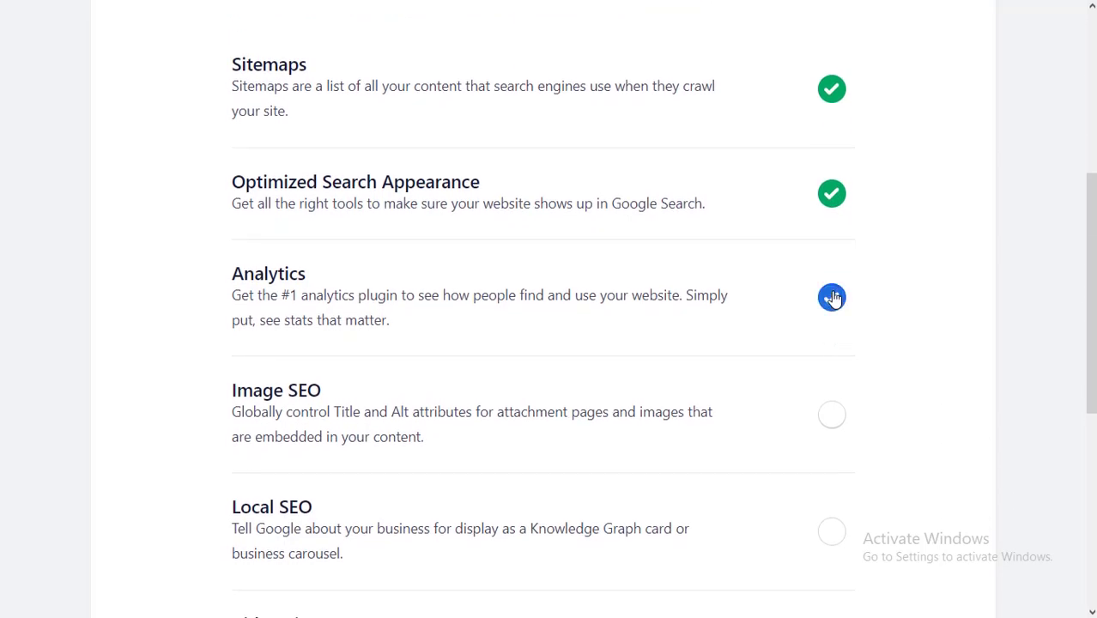
scroll(802, 370, down, 1)
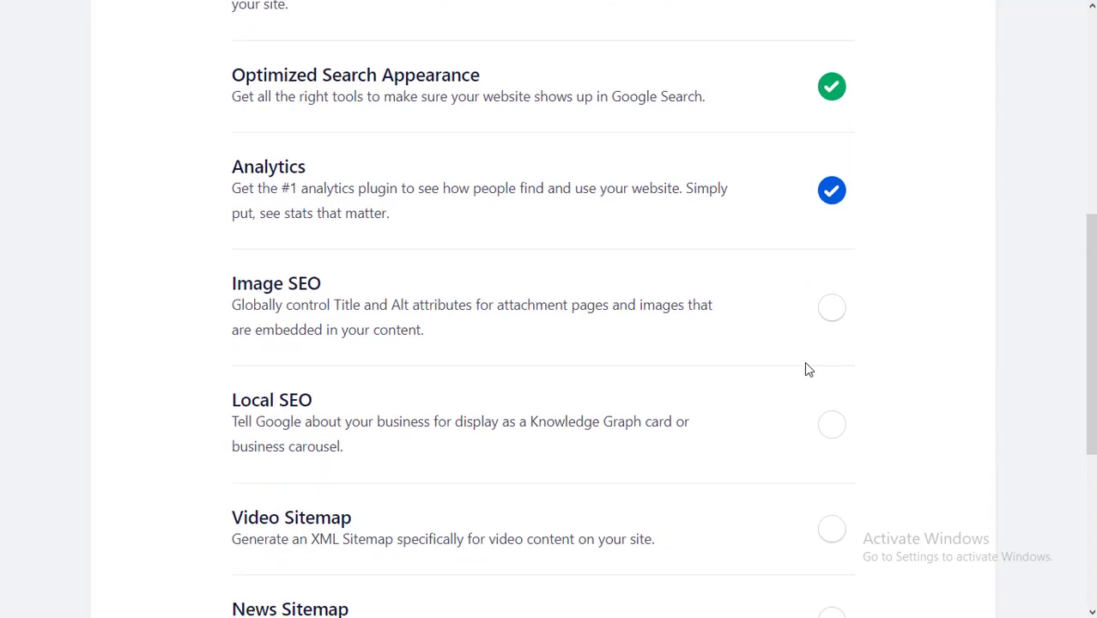
Step: Enable the Image SEO, Local SEO, Video Sitemap and News Sitemap features and save the feature selection
click(832, 311)
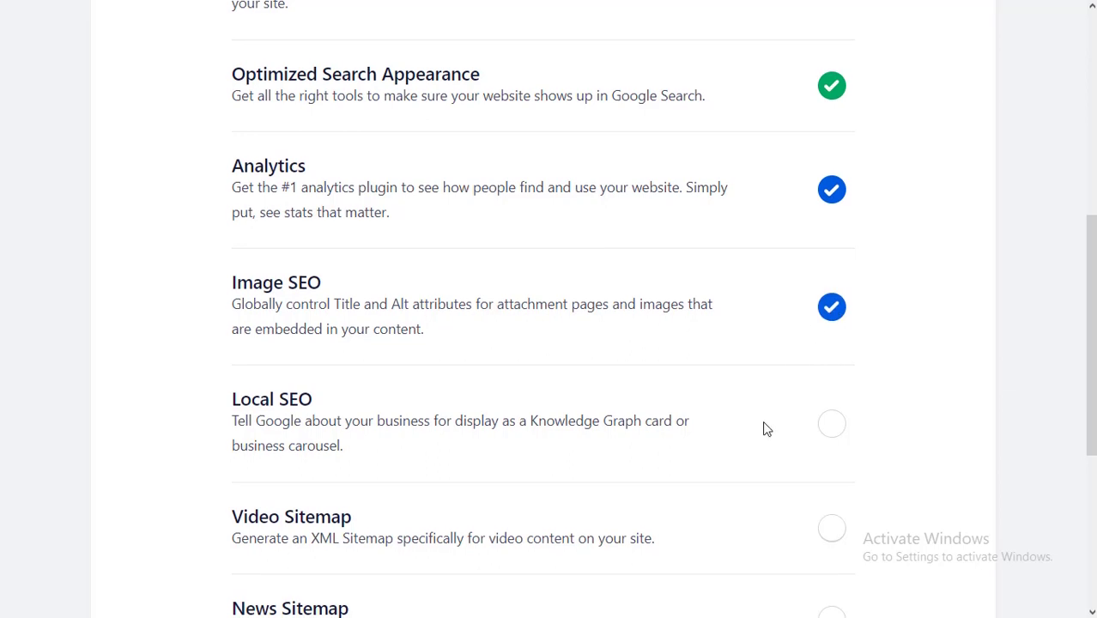
scroll(764, 430, down, 2)
click(833, 275)
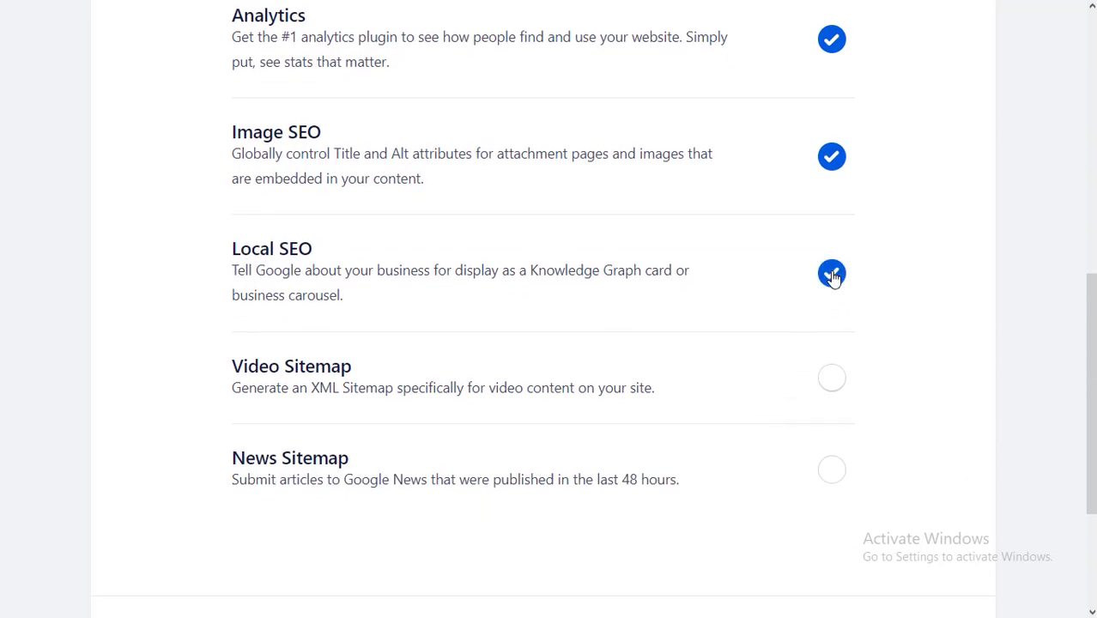
scroll(787, 362, down, 1)
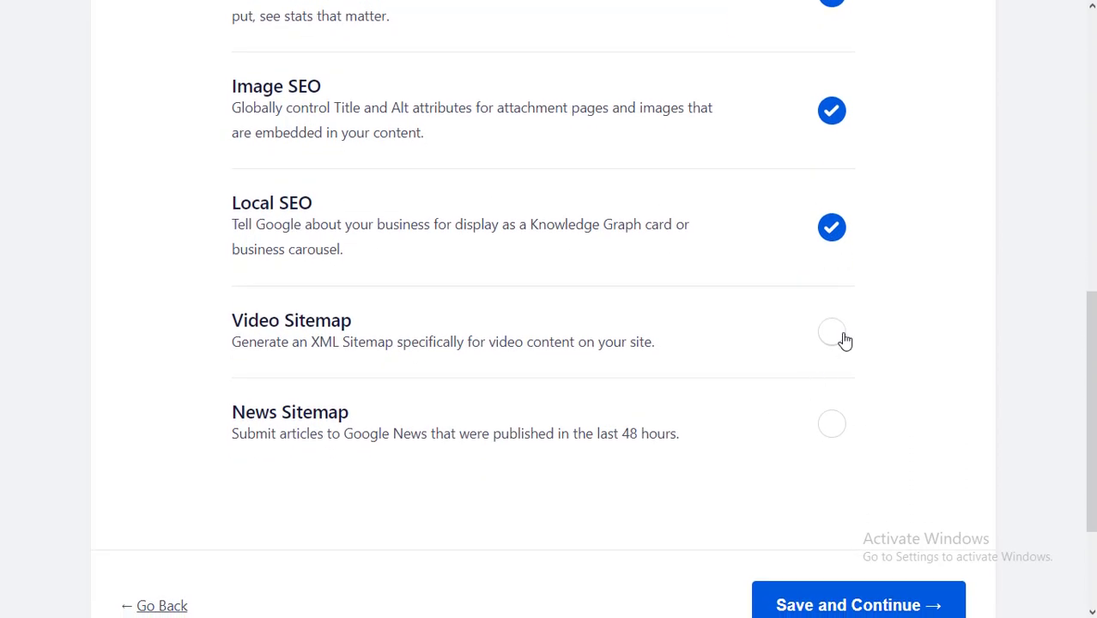
click(845, 341)
click(829, 429)
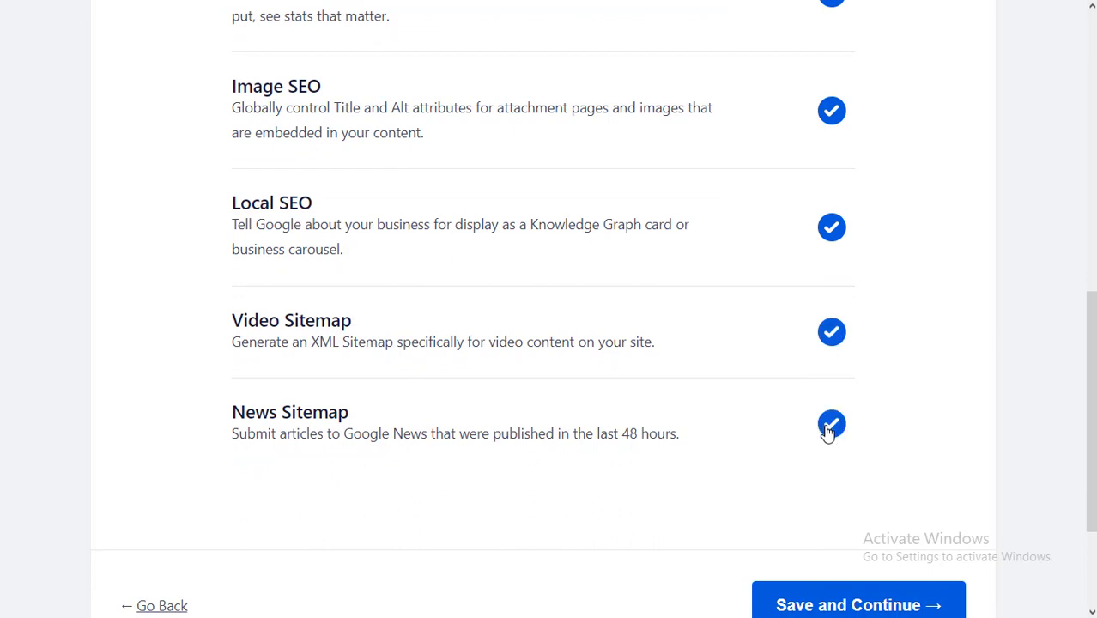
scroll(784, 492, down, 3)
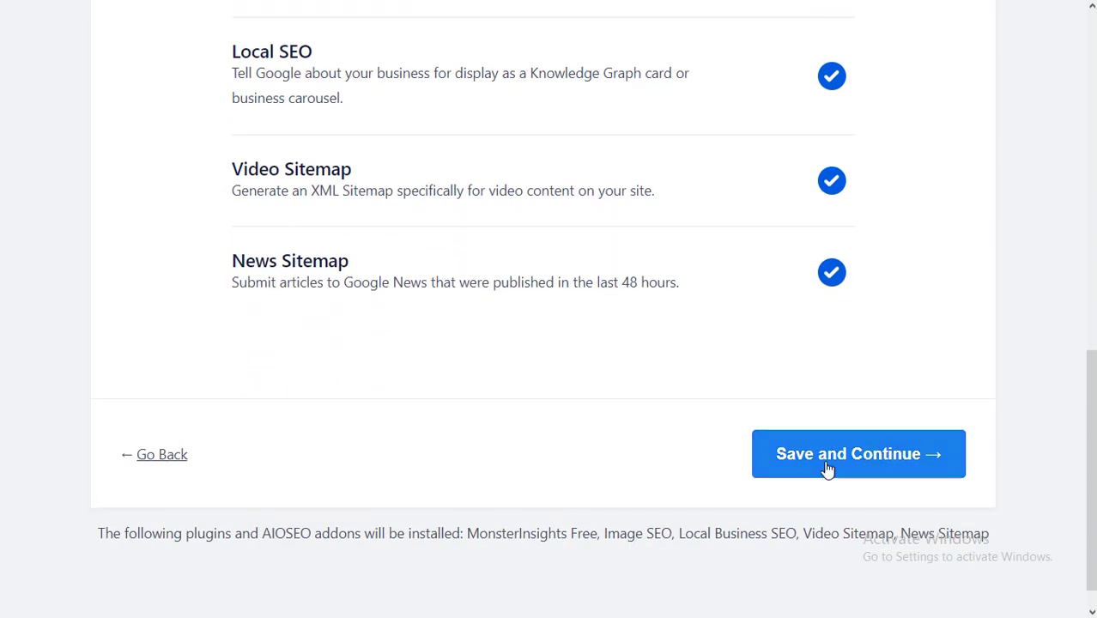
click(826, 468)
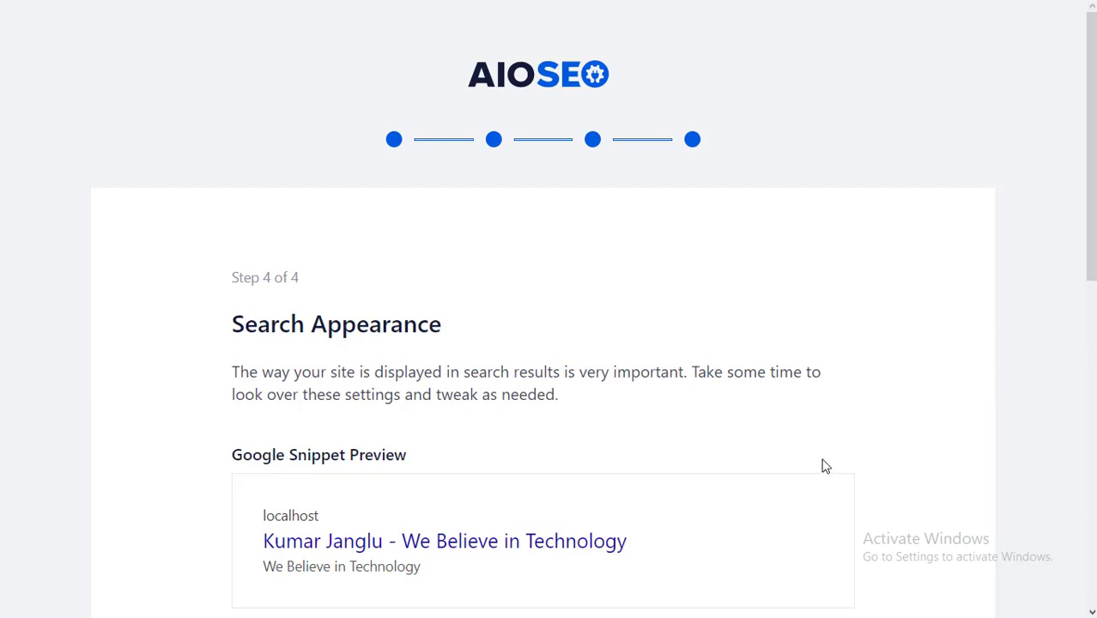
Step: Save the Search Appearance settings with their preselected options and finish the setup, going to the AIOSEO dashboard
scroll(688, 477, down, 3)
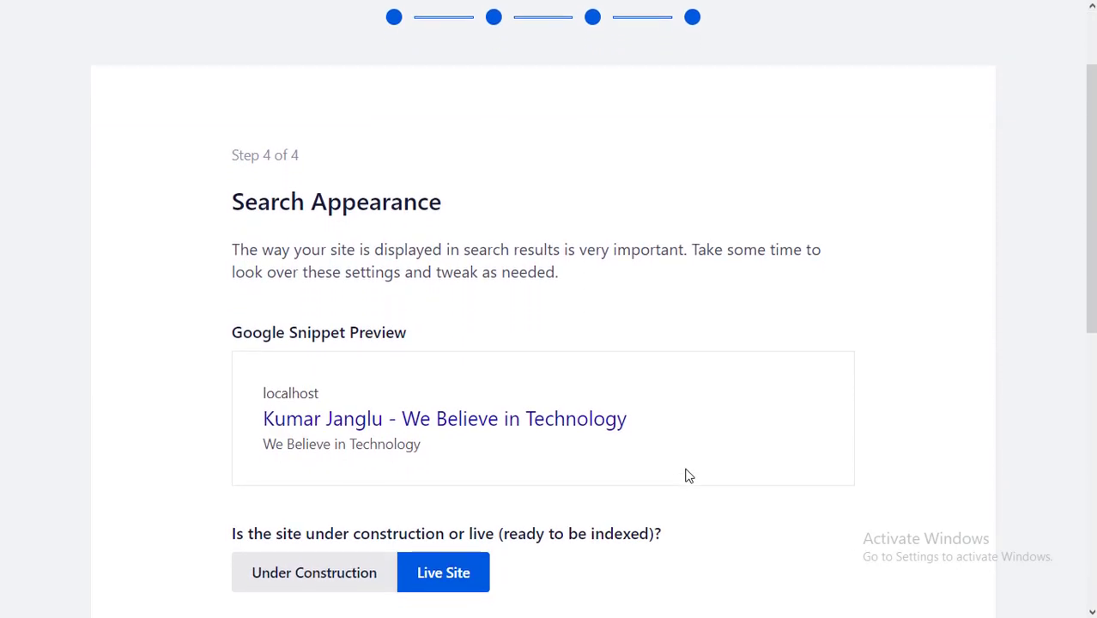
scroll(688, 477, down, 2)
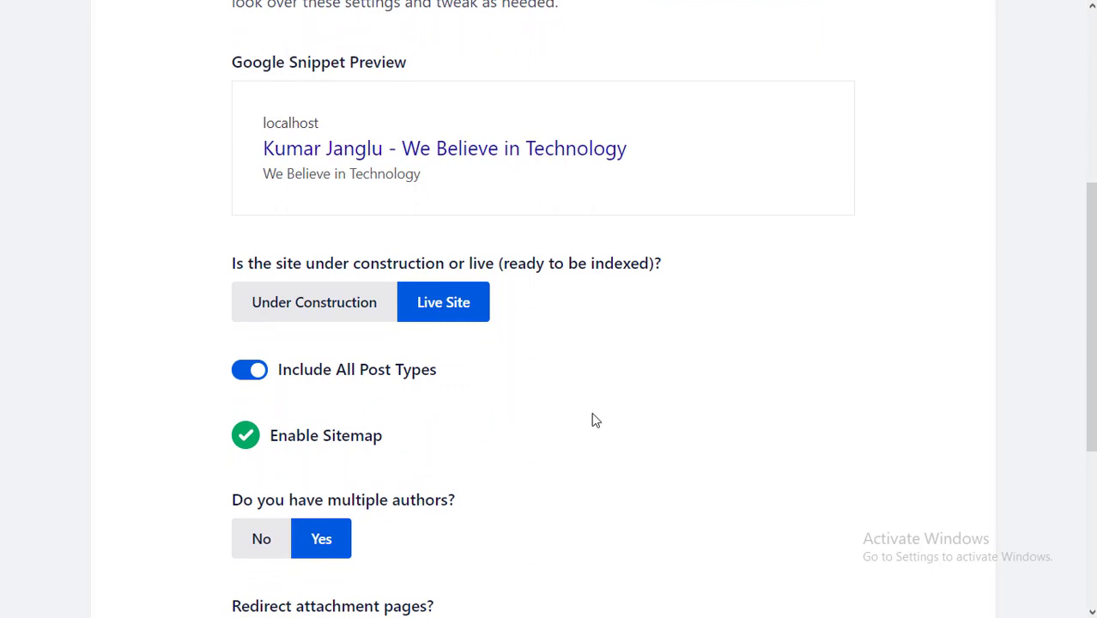
scroll(596, 421, down, 2)
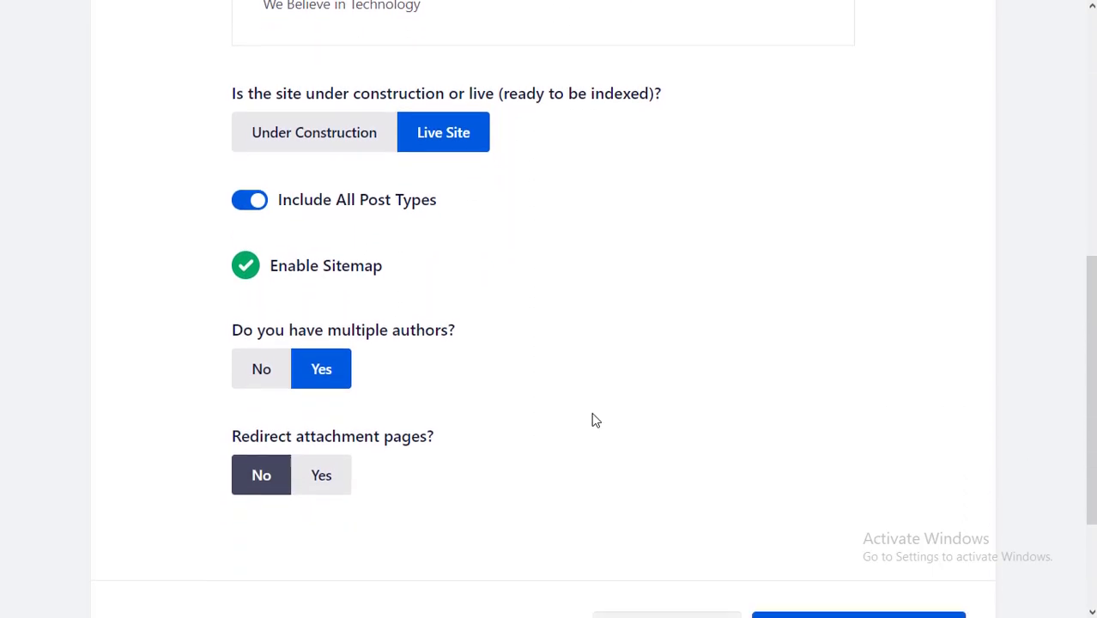
scroll(596, 421, down, 1)
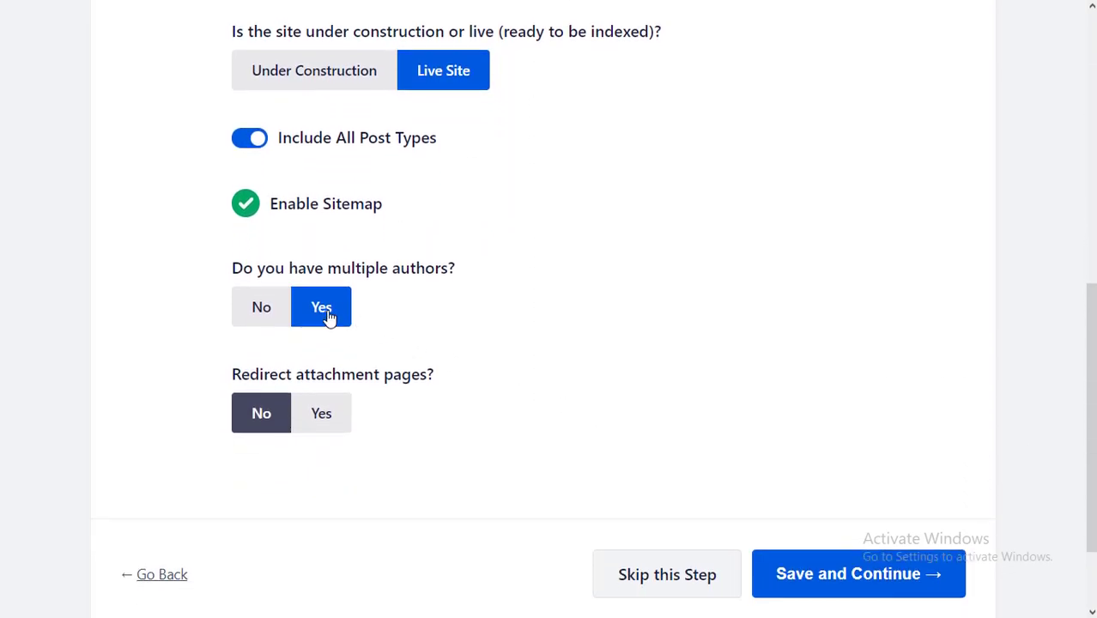
scroll(501, 380, down, 2)
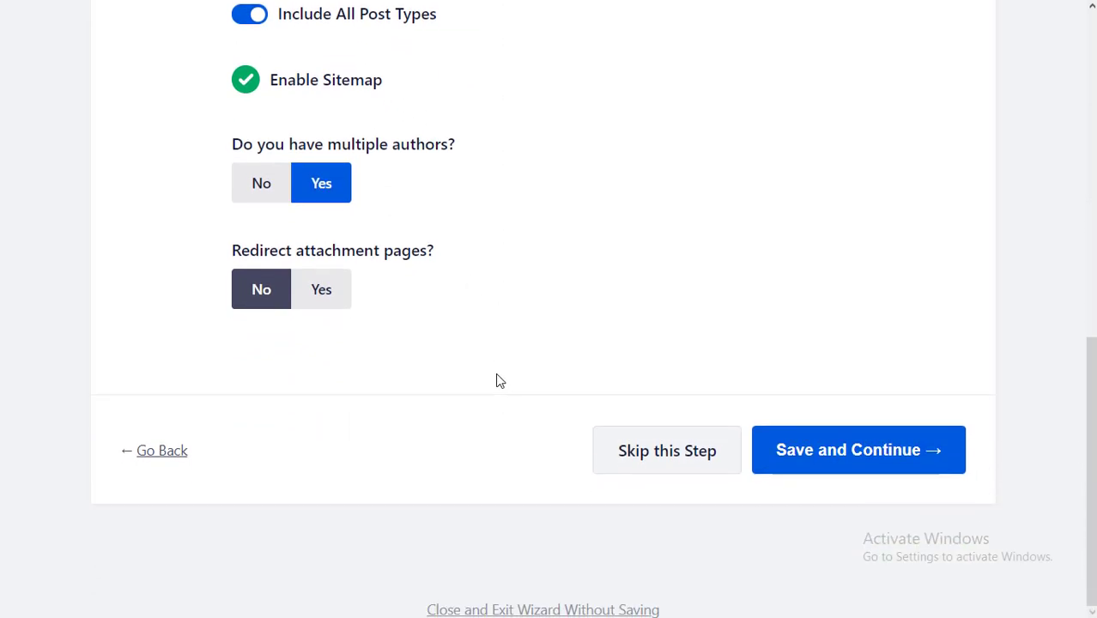
click(842, 464)
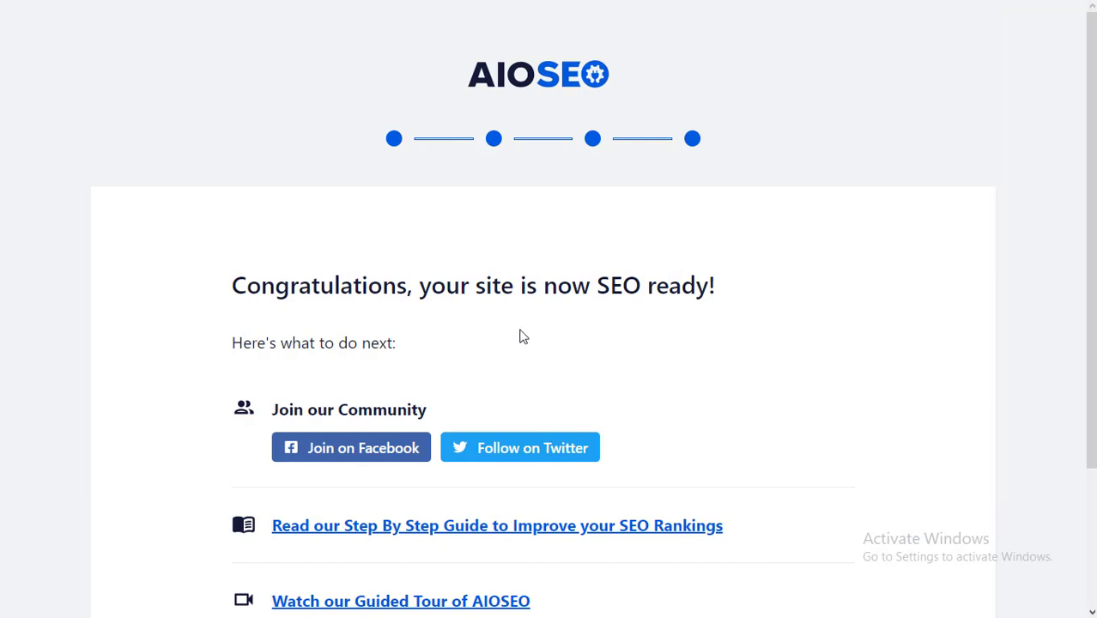
scroll(724, 367, down, 3)
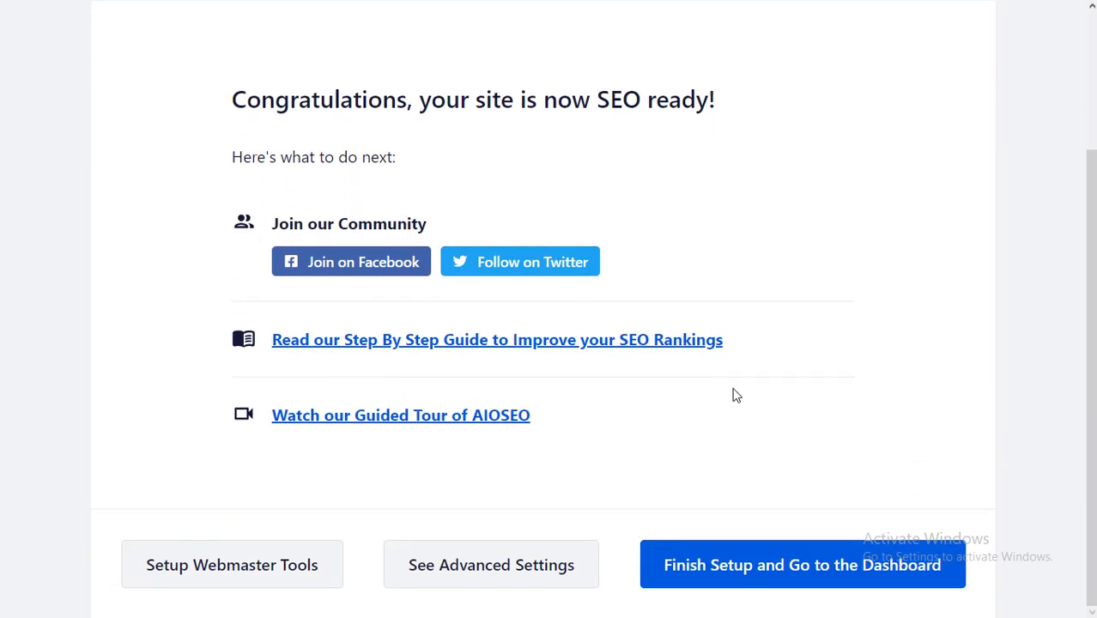
click(811, 577)
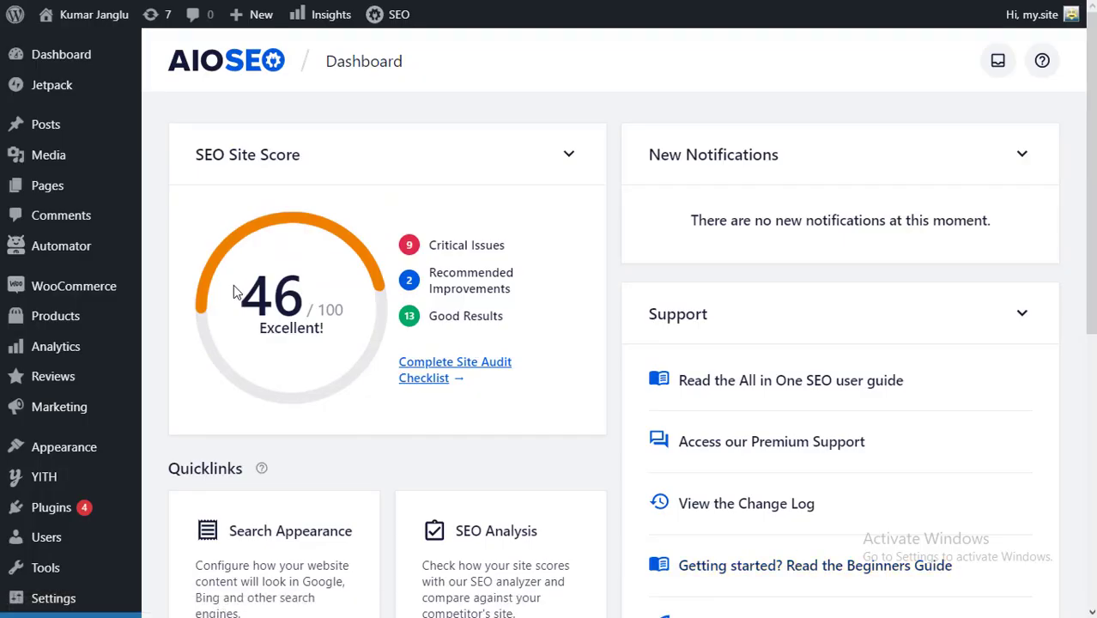
Step: Open the complete site audit checklist and review its critical issues across all sections
click(434, 382)
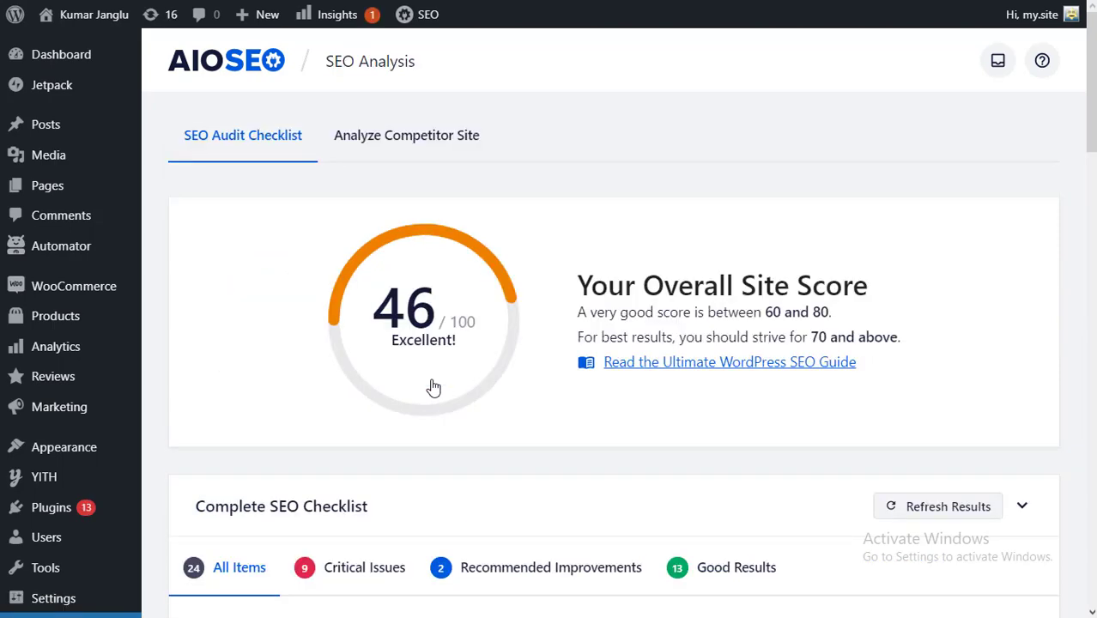
scroll(554, 503, down, 5)
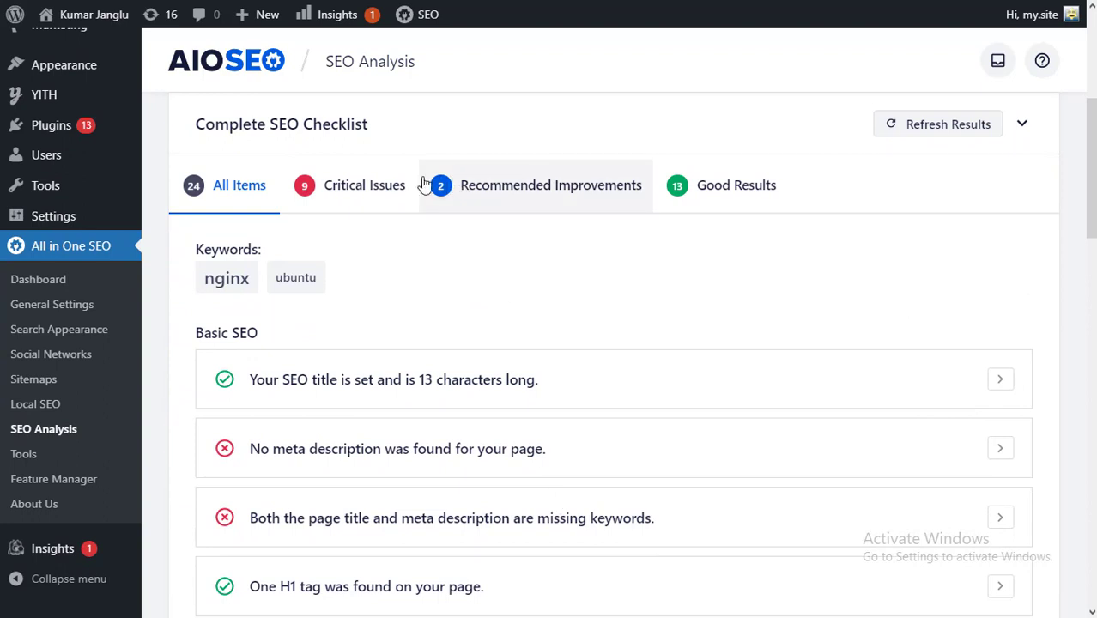
click(394, 187)
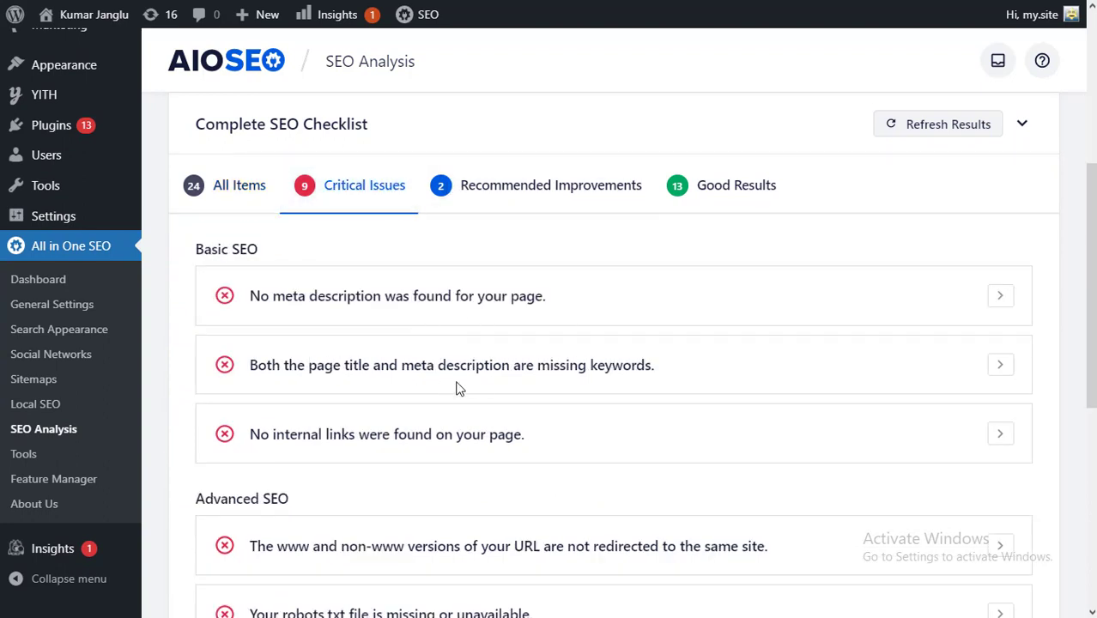
scroll(505, 403, down, 2)
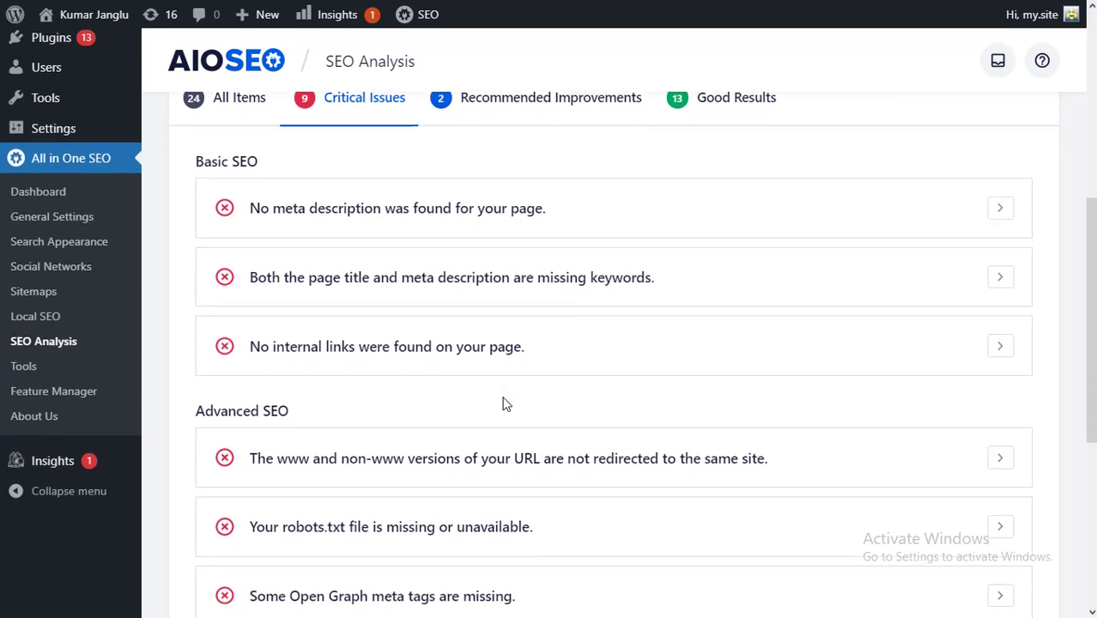
scroll(505, 403, down, 2)
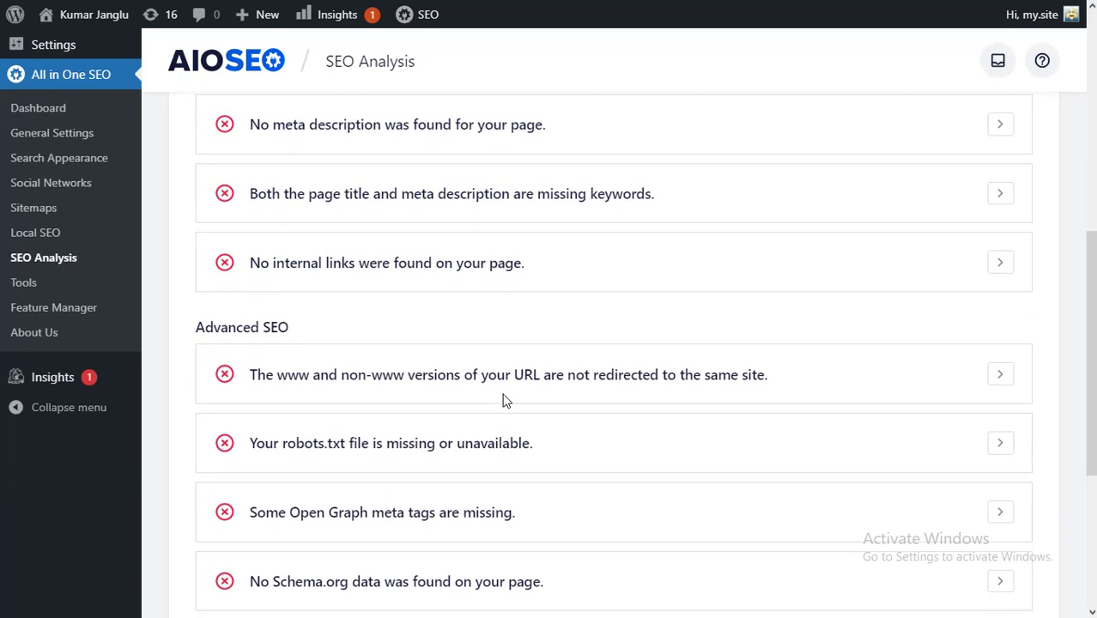
scroll(505, 401, down, 2)
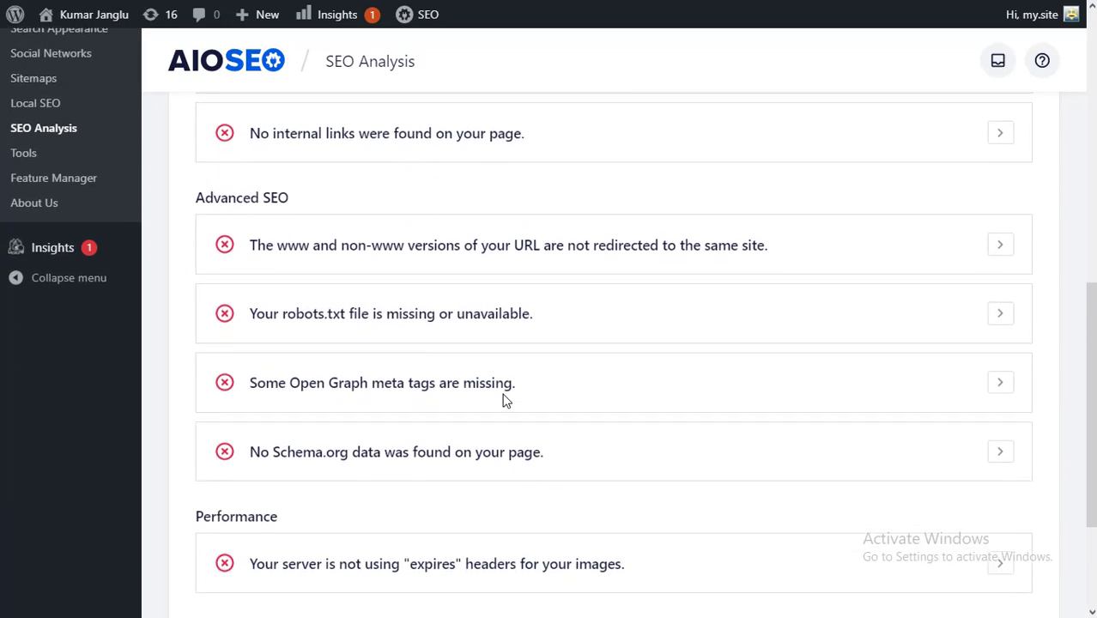
scroll(505, 401, down, 2)
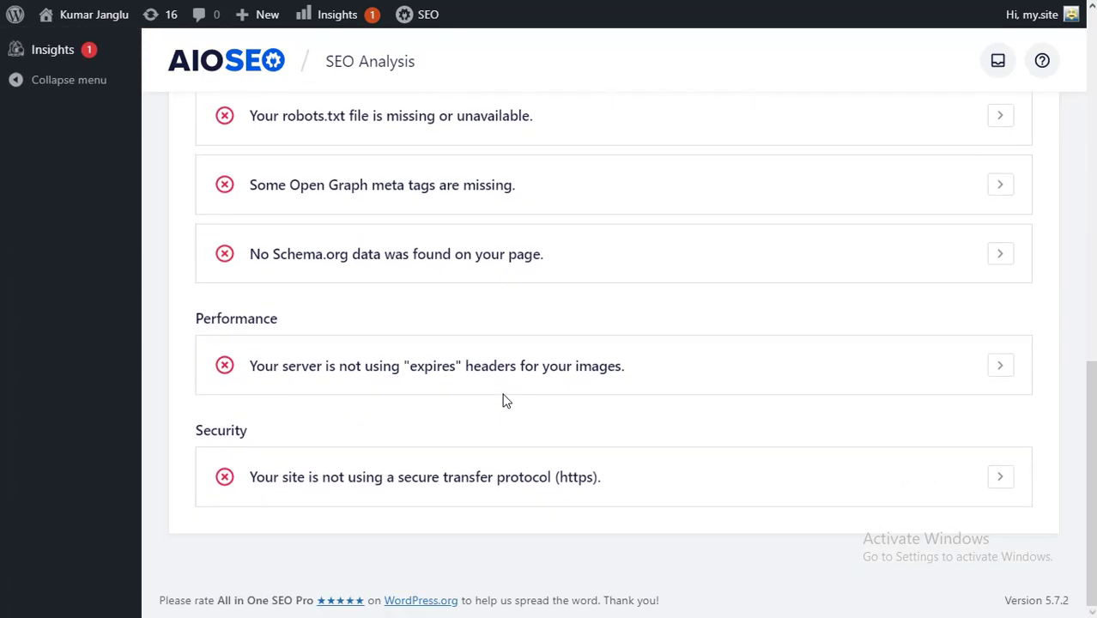
scroll(505, 401, up, 5)
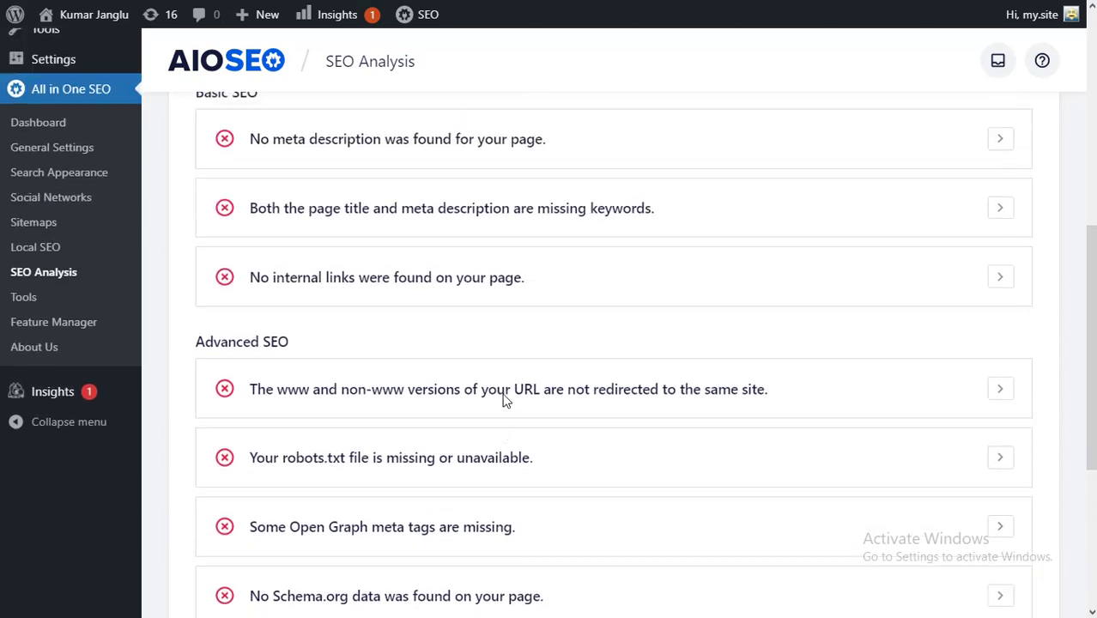
scroll(505, 401, up, 4)
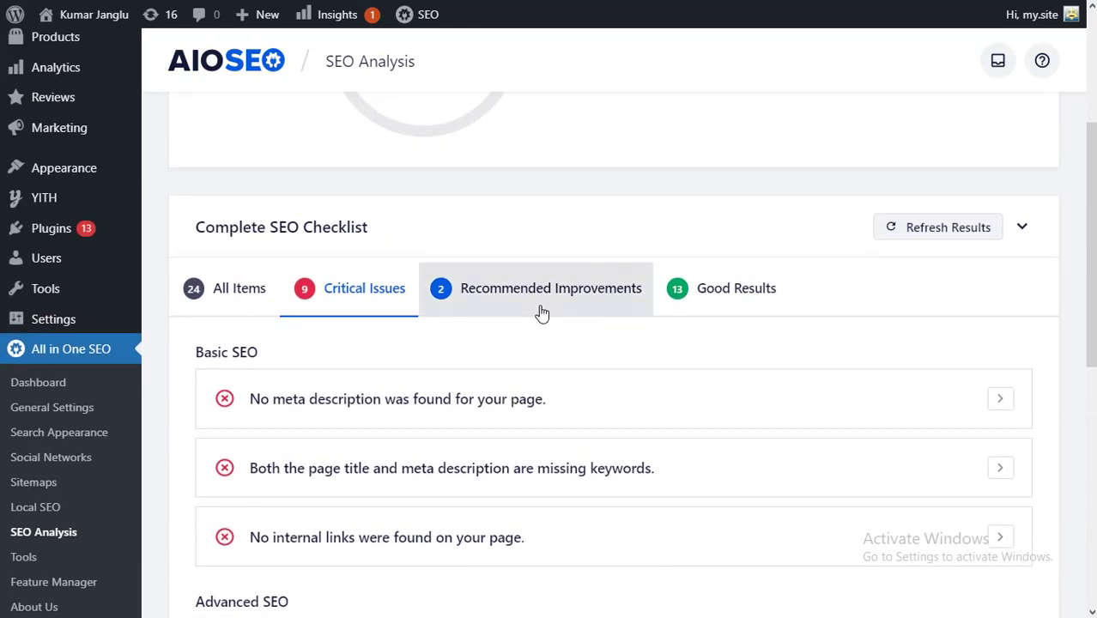
Step: Review the recommended improvements and the good results in the SEO checklist
click(541, 314)
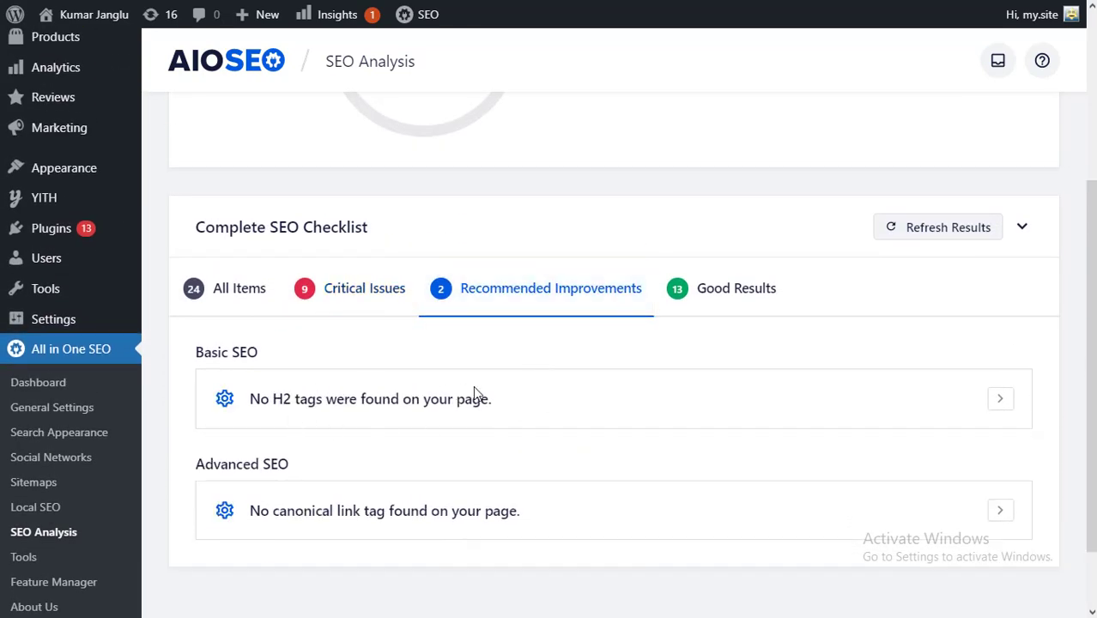
click(711, 308)
scroll(674, 403, down, 1)
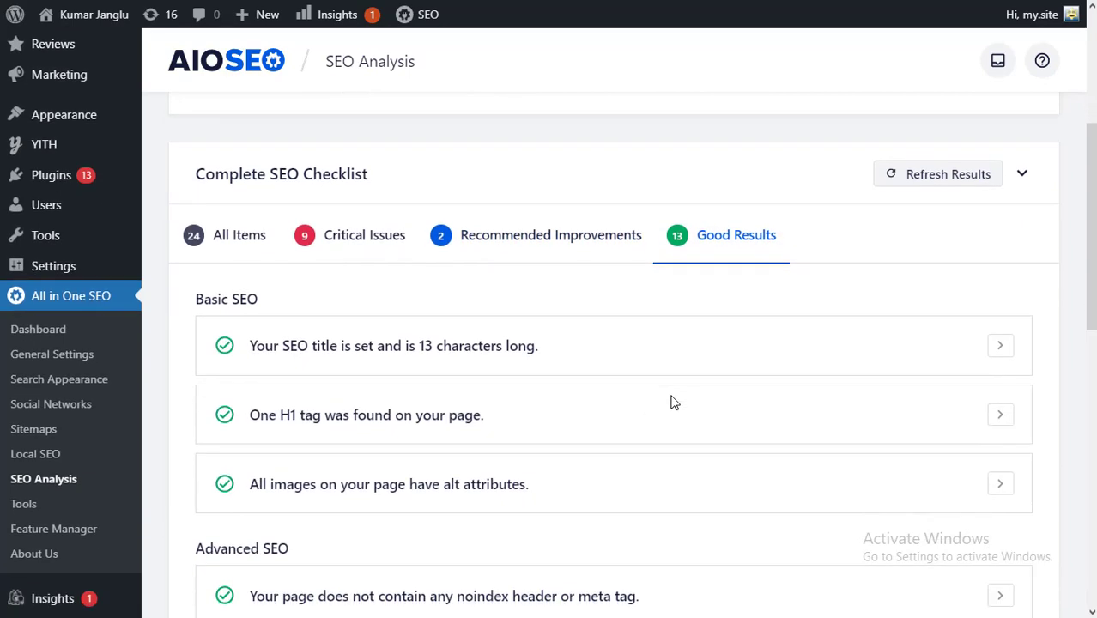
scroll(674, 403, down, 5)
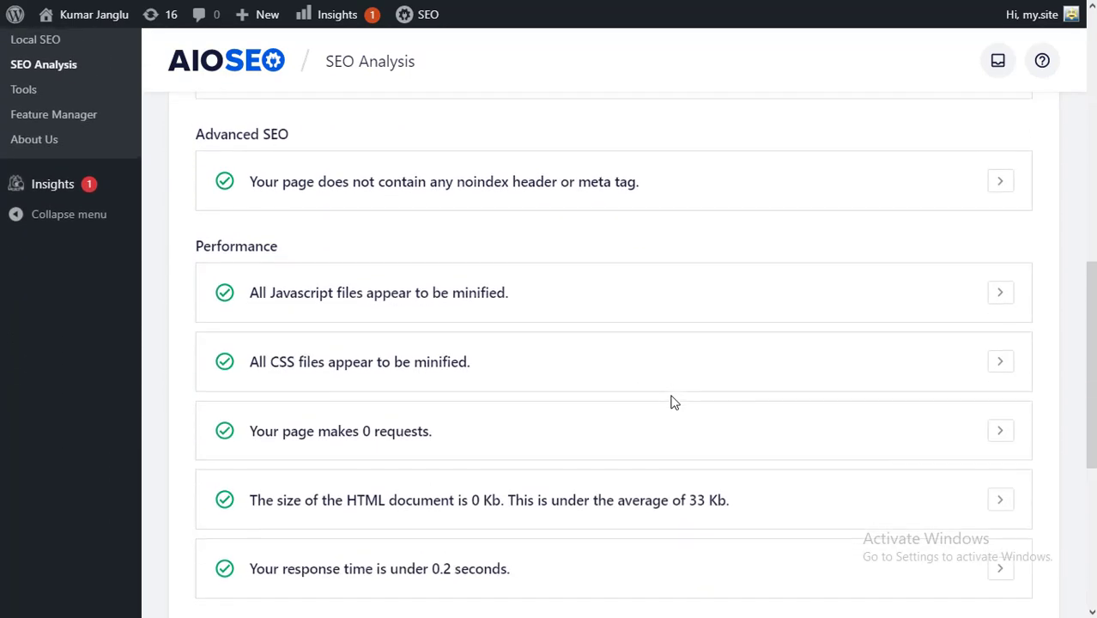
scroll(674, 402, up, 8)
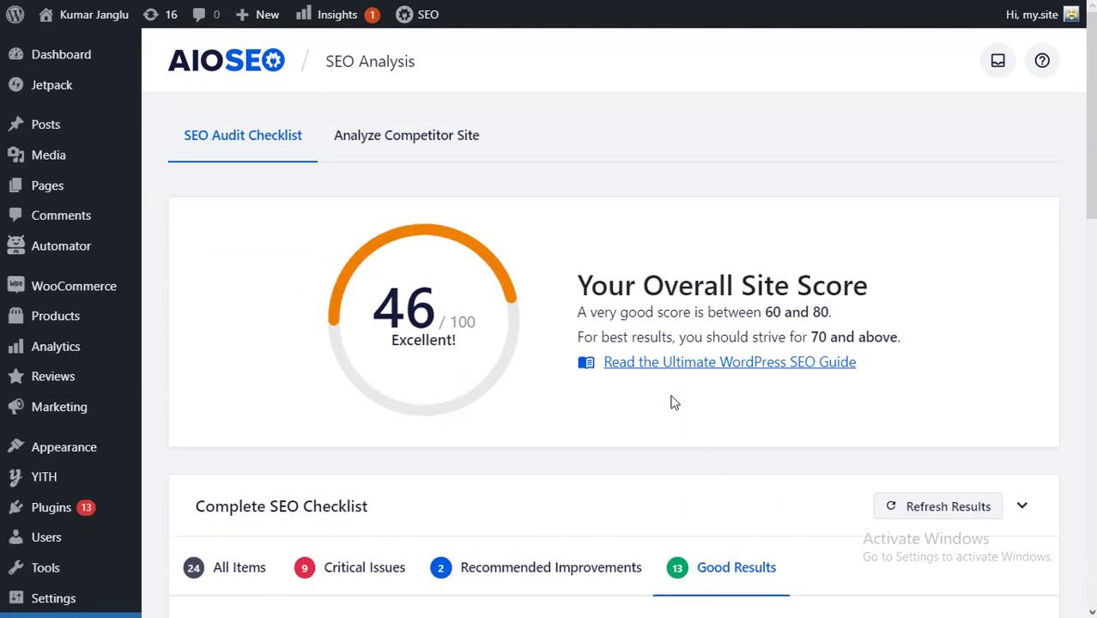
Step: Open the post "YITH WooCommerce Wish list Plugin in WordPress" from the list of all posts for editing
mouse_move(60, 153)
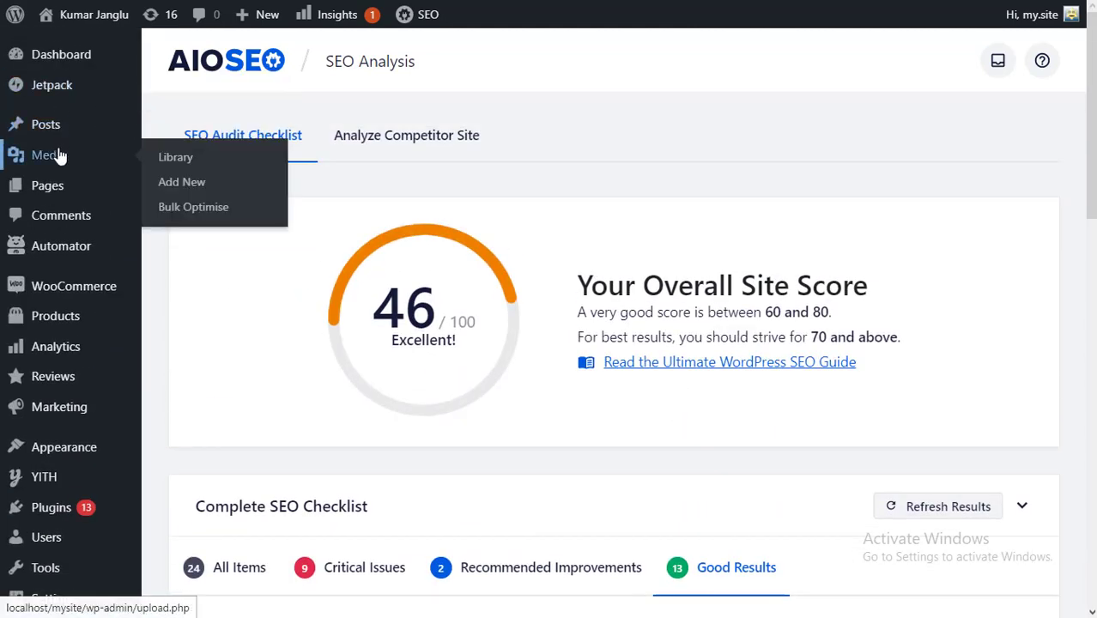
mouse_move(60, 133)
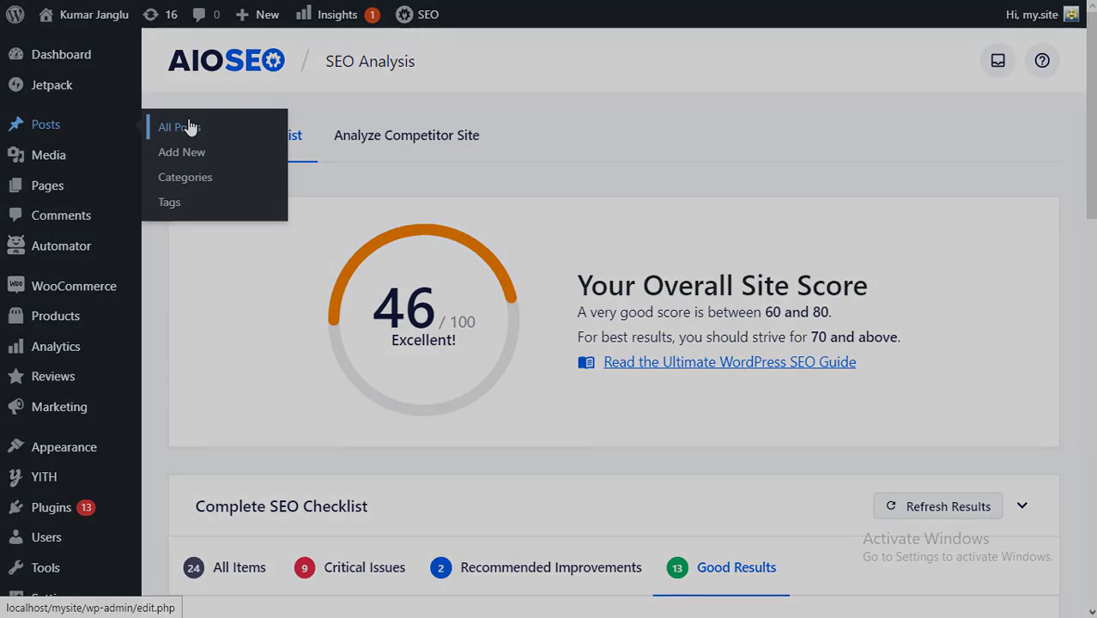
click(188, 126)
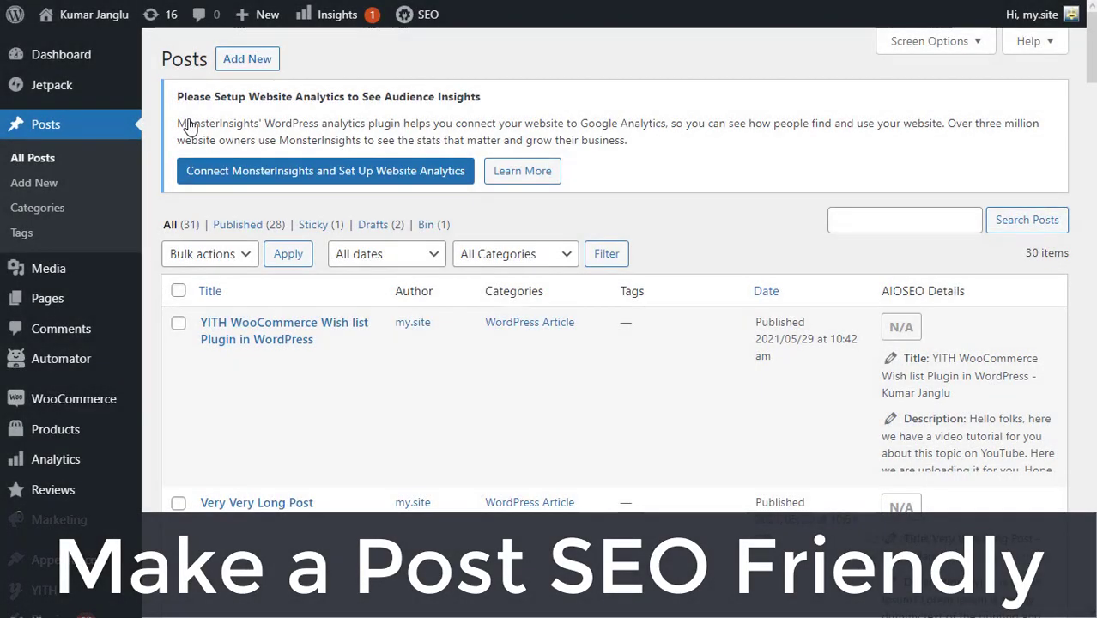
scroll(381, 399, down, 2)
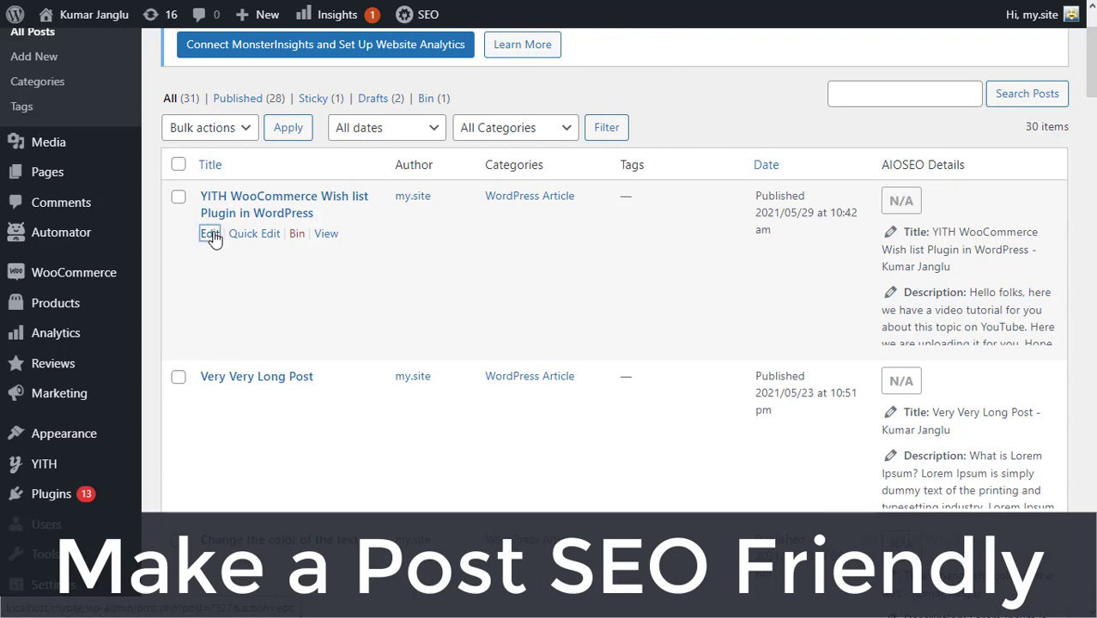
click(211, 235)
Step: Set the meta description to "This post is all about how you can set up YITH in Woocommerce for adding a Wishlist for your WordPress website."
scroll(691, 289, down, 7)
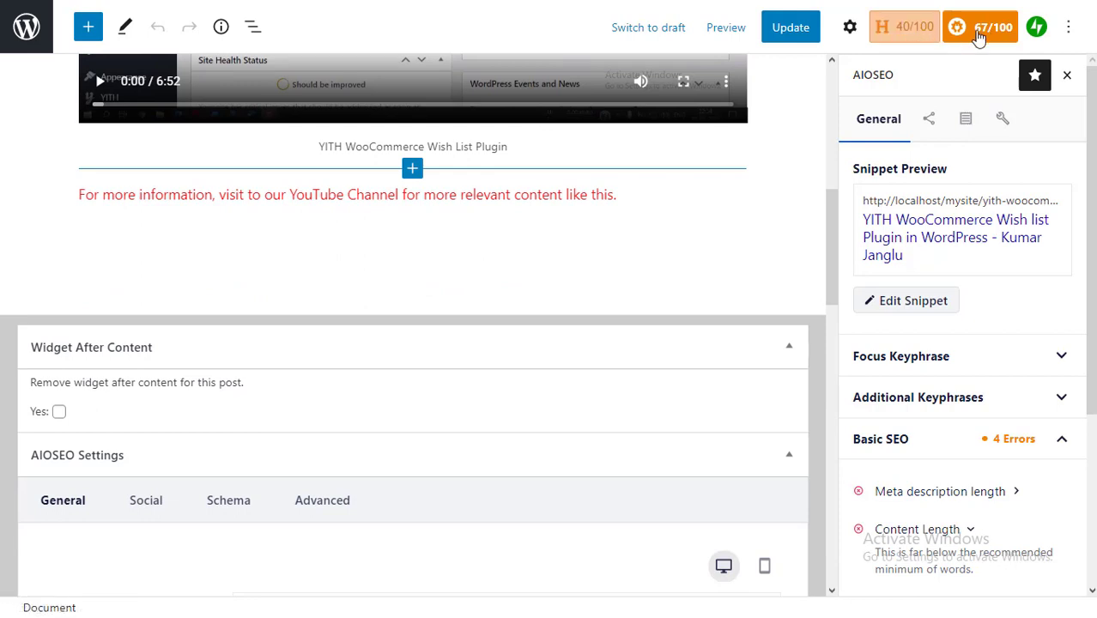
scroll(726, 239, down, 3)
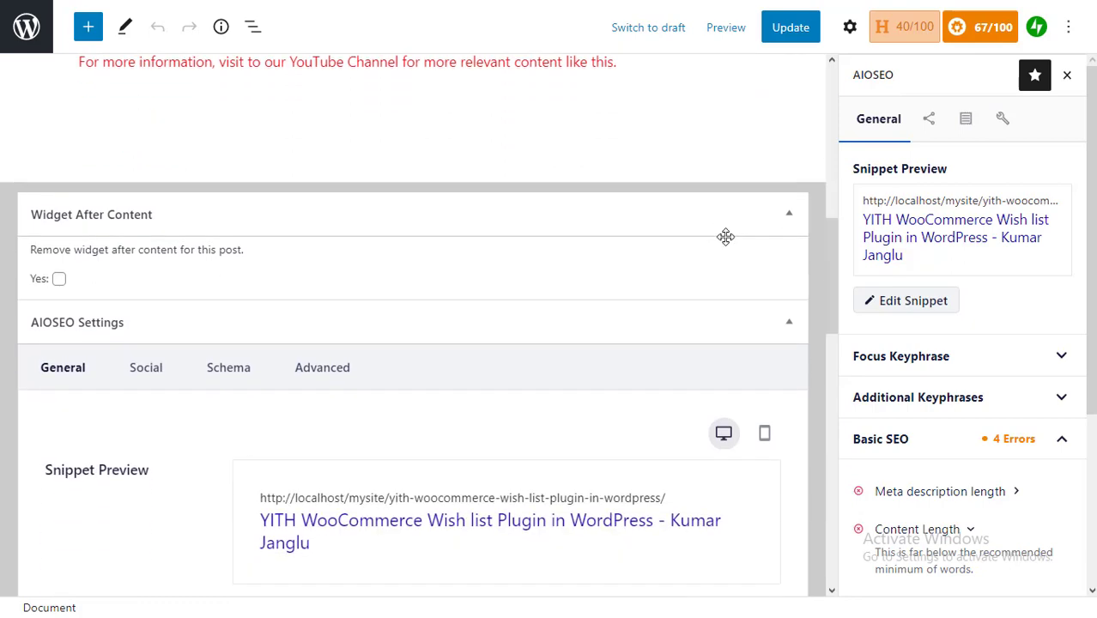
scroll(726, 245, down, 2)
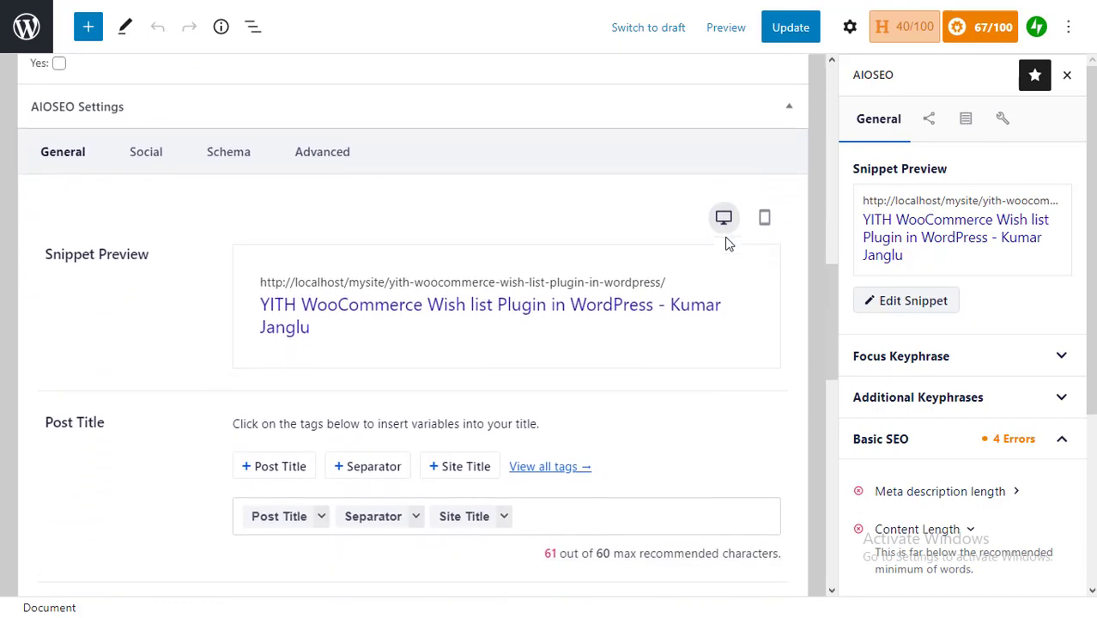
scroll(726, 245, down, 2)
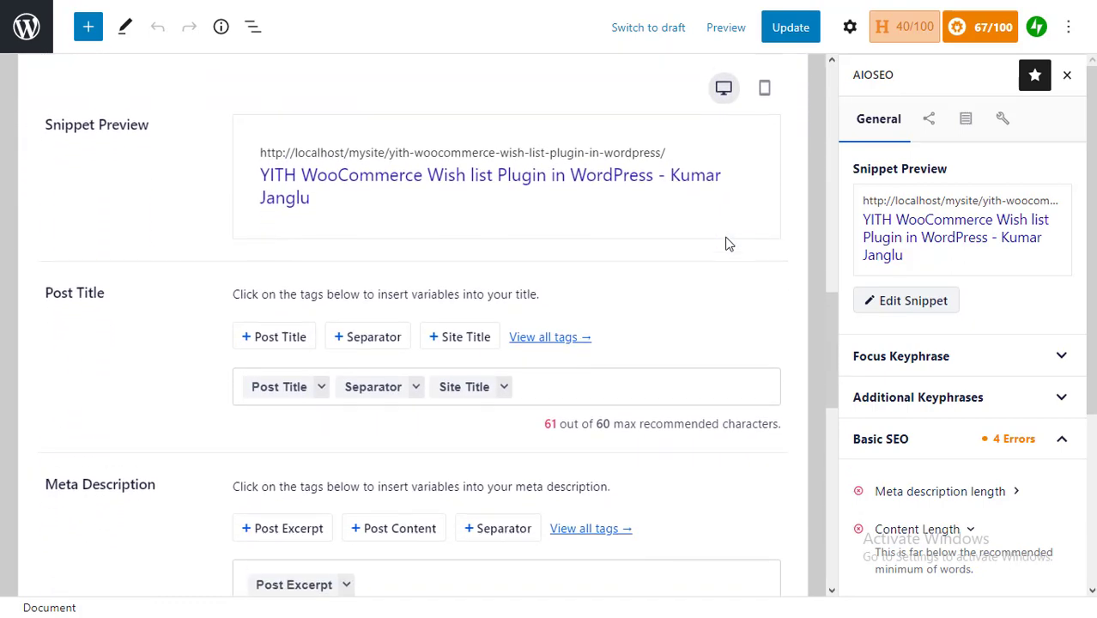
scroll(726, 245, down, 2)
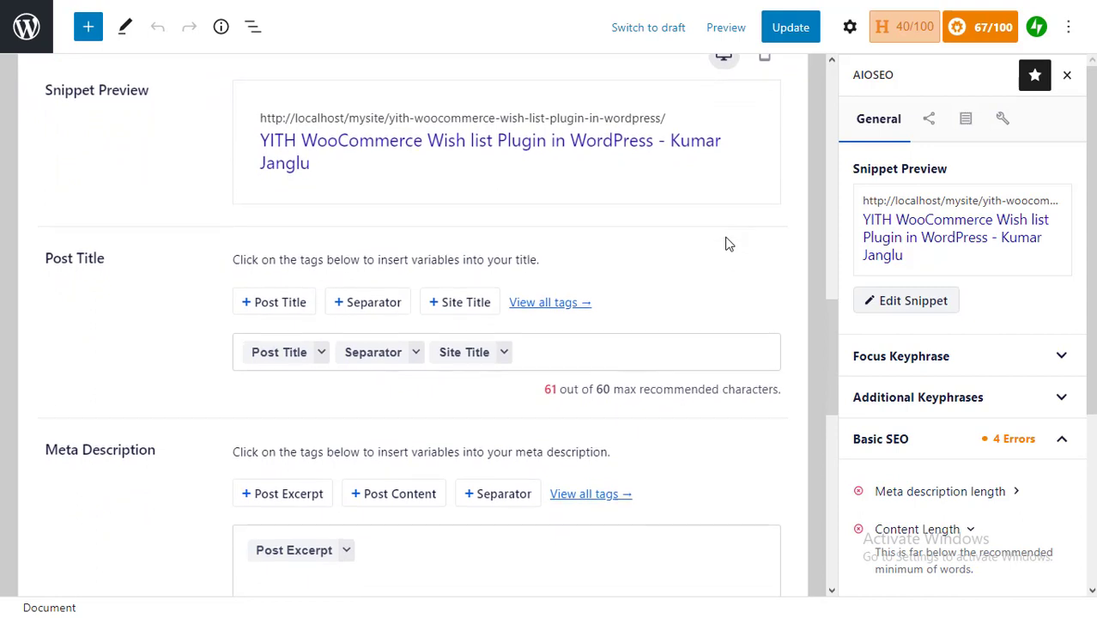
scroll(726, 244, down, 3)
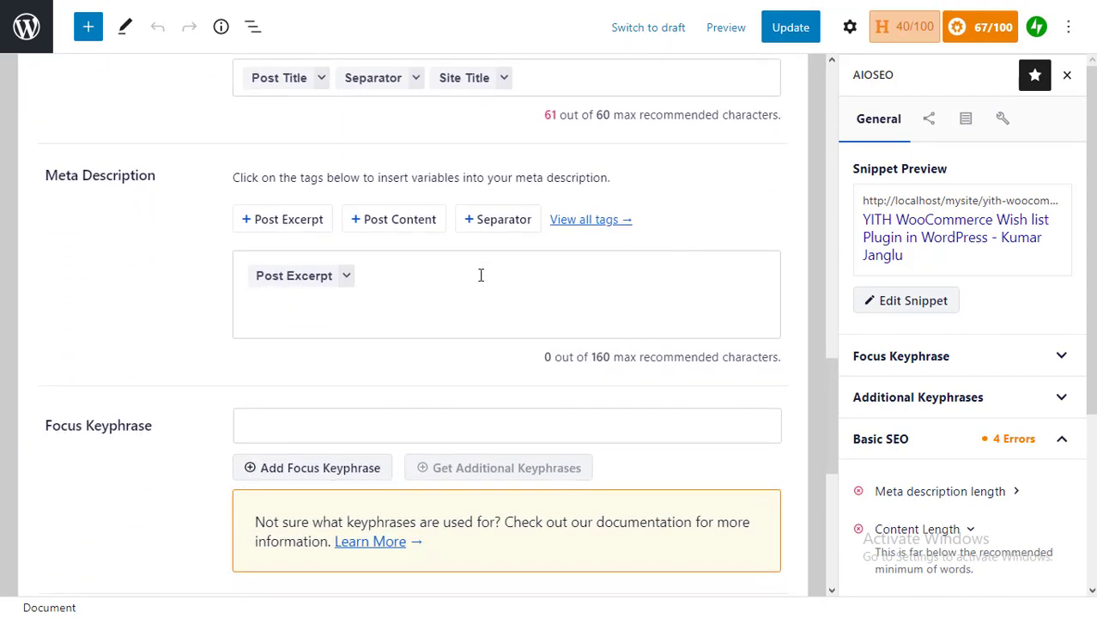
click(481, 274)
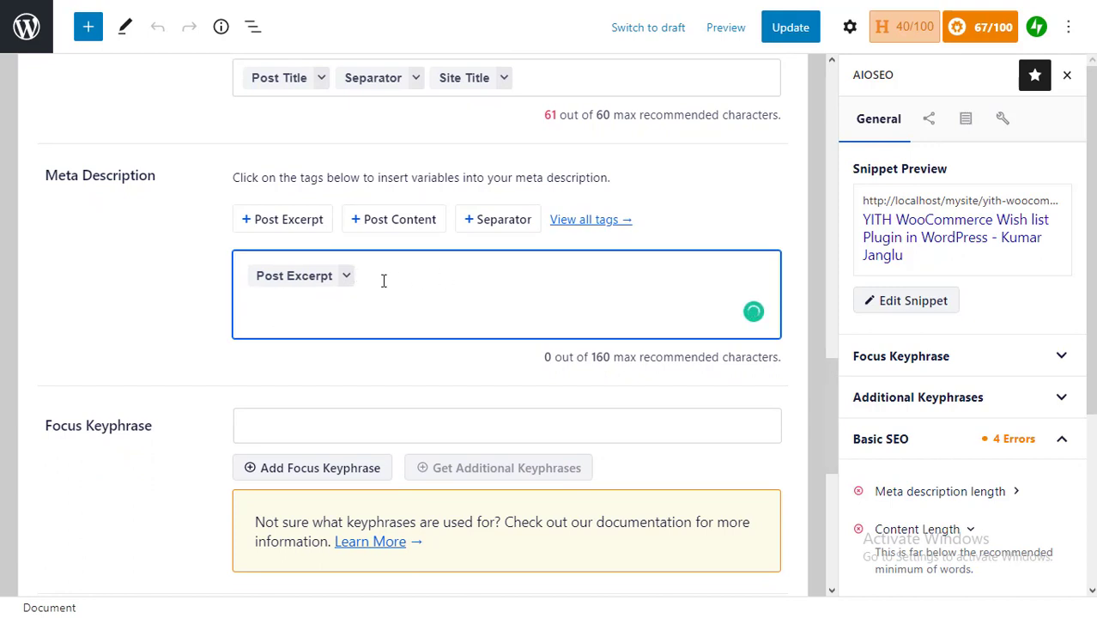
key(BackSpace)
text(This post is all about how you can set up YITH in Woocommerce for adding Wishlist for your WordPress website.)
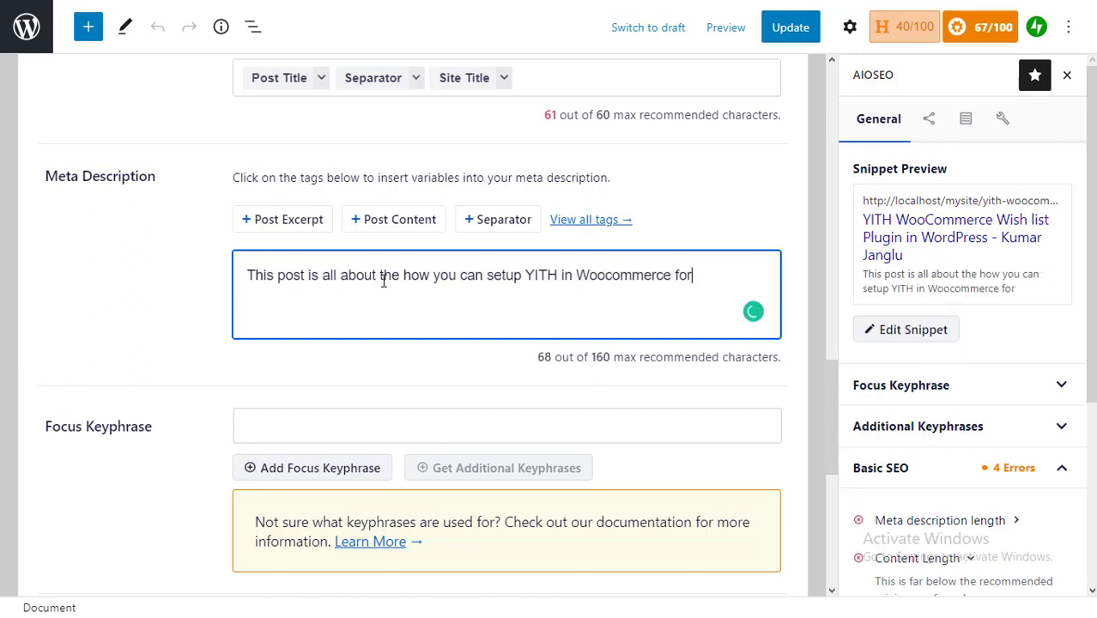
click(283, 343)
Step: Add "WordPress" as the post's focus keyphrase in the AIOSEO settings
scroll(136, 307, down, 1)
scroll(136, 306, down, 1)
click(274, 277)
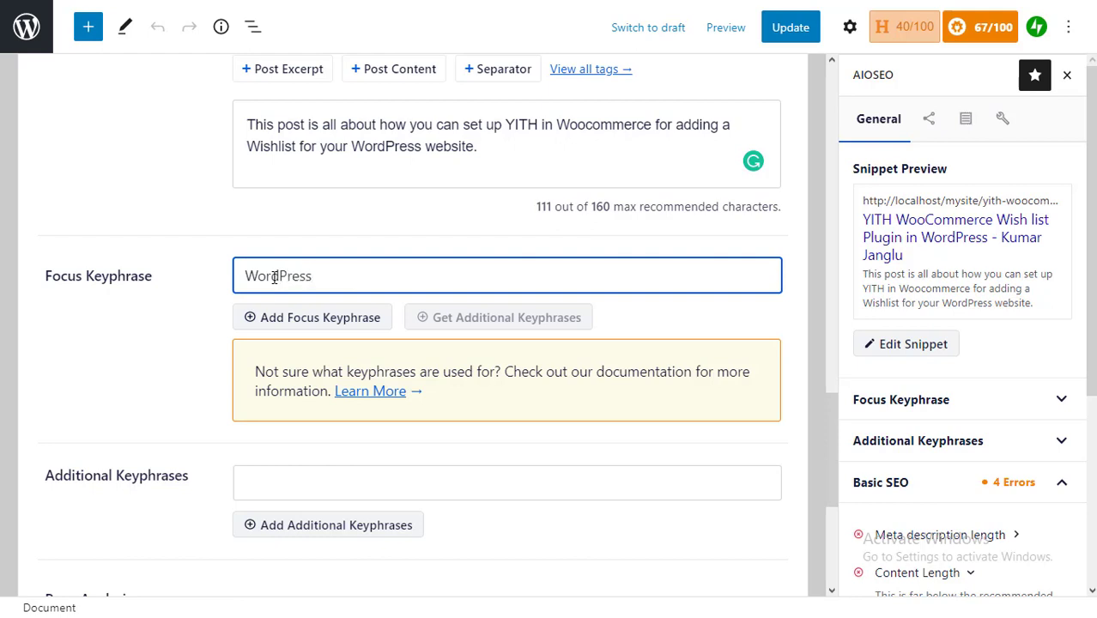
click(324, 319)
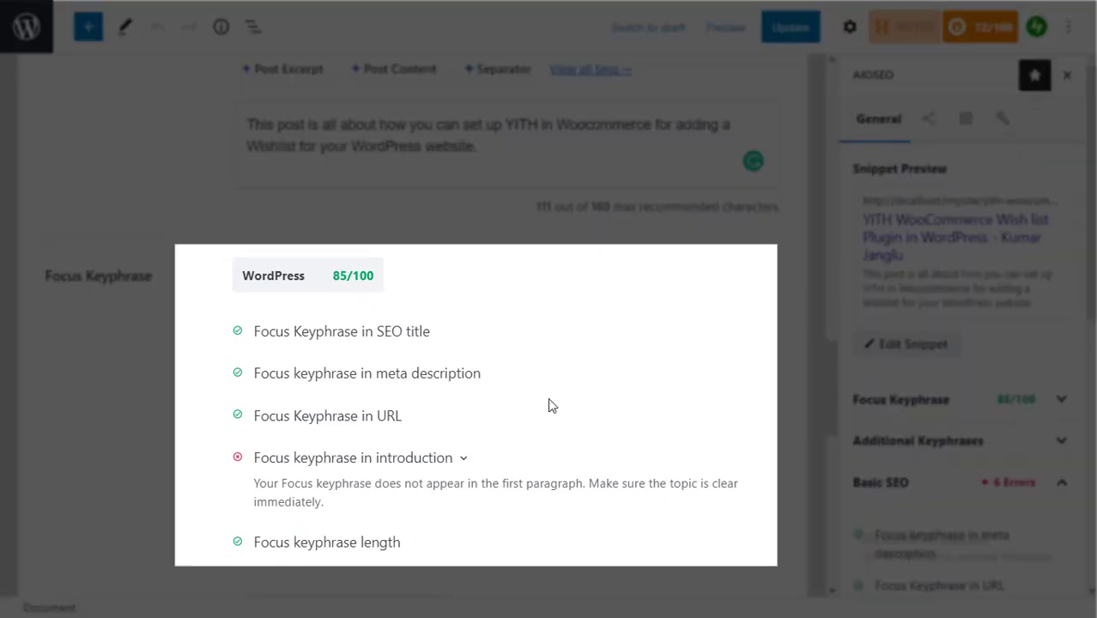
Step: Append the sentence "This video is all about the YITH woo-commerce wish list plugin WordPress." to the post's introductory paragraph
scroll(548, 408, down, 2)
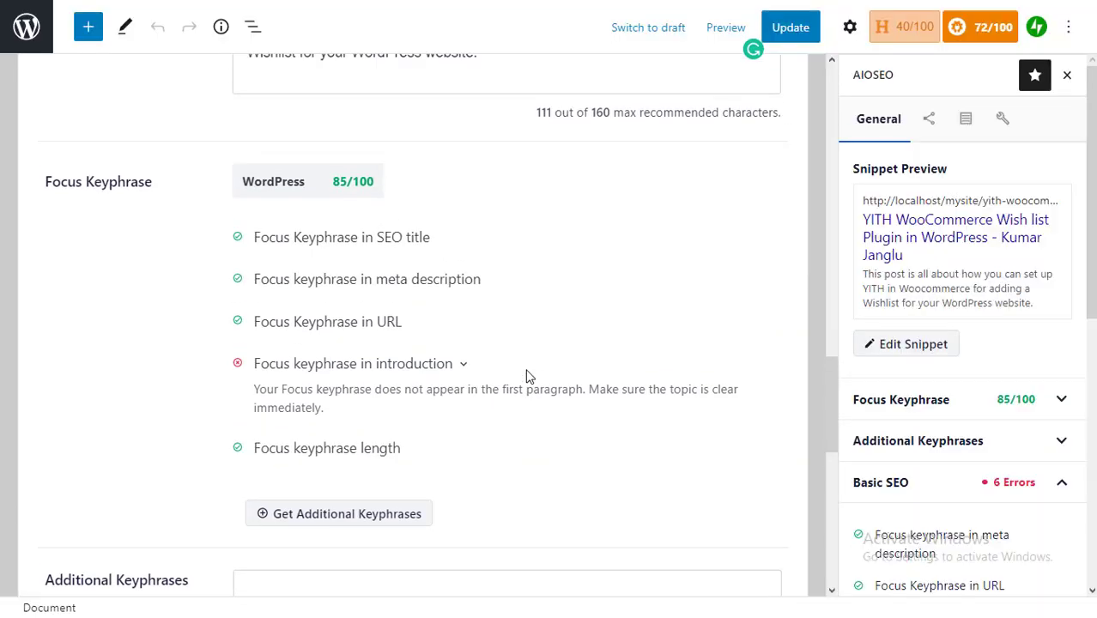
scroll(527, 373, up, 15)
scroll(527, 392, up, 7)
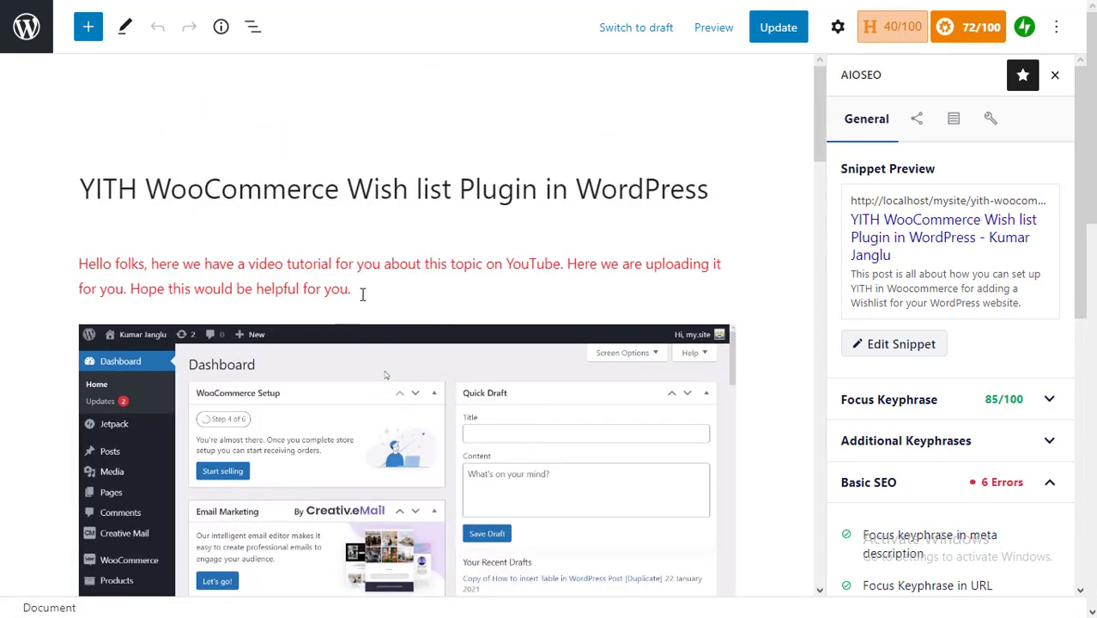
click(362, 289)
text(Thi)
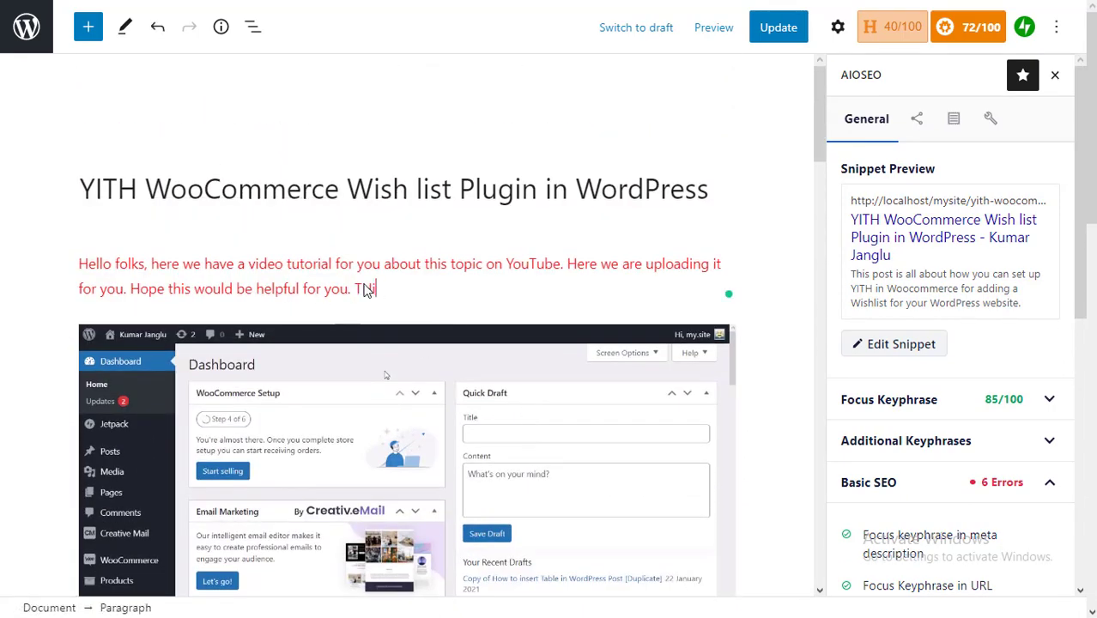
text(s video is all about the YITH woo-commerce wish list p)
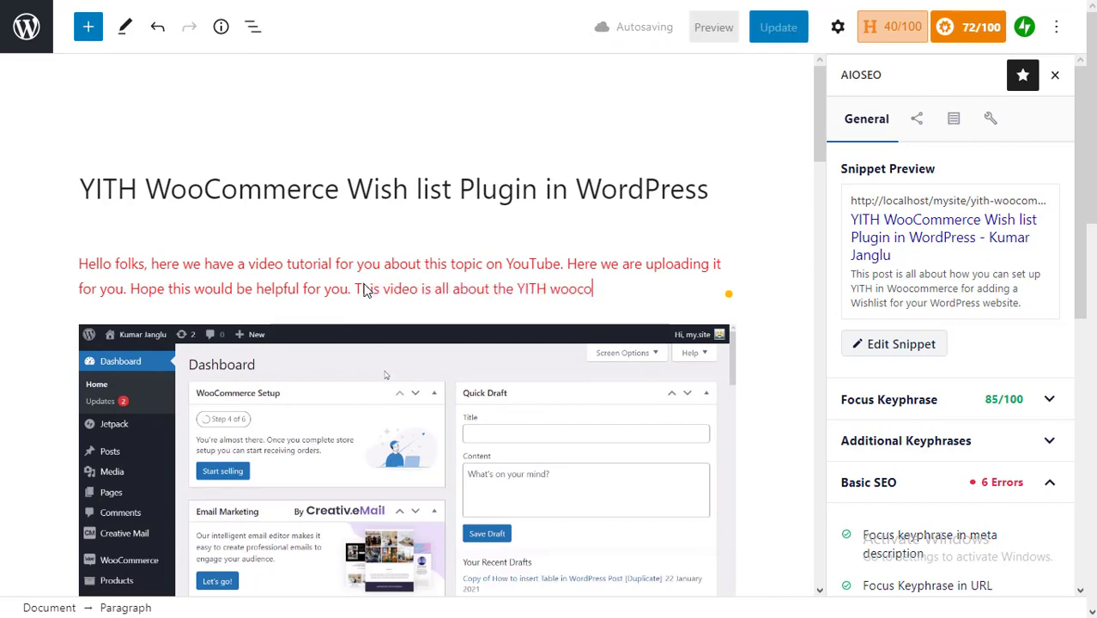
text(lugin WordPress.)
right_click(599, 265)
click(558, 314)
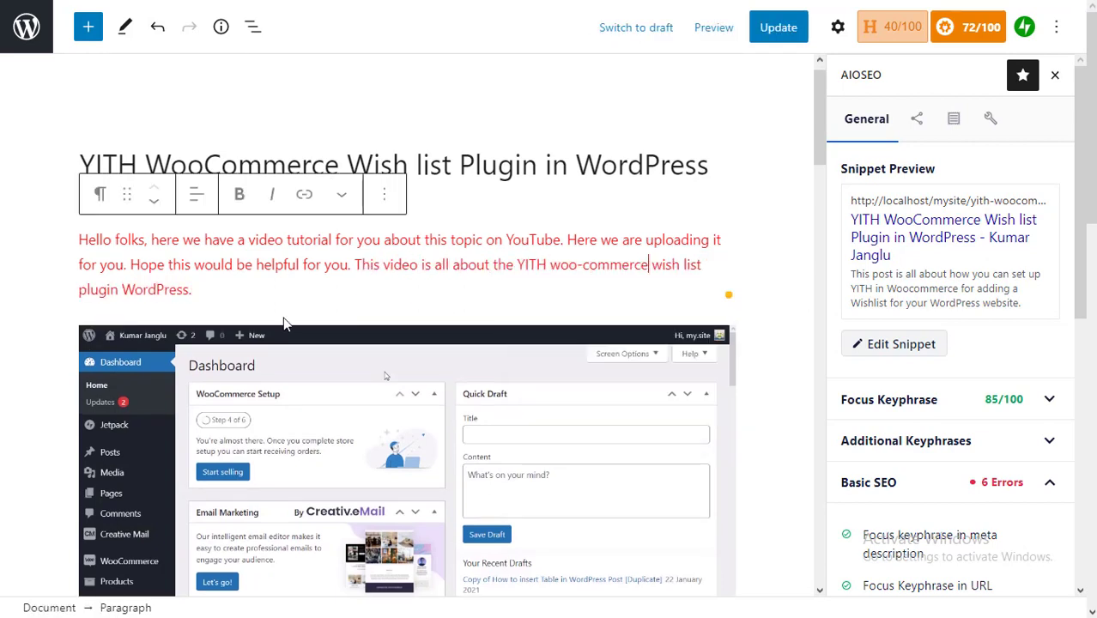
mouse_move(186, 292)
mouse_down()
mouse_move(129, 290)
mouse_move(190, 290)
mouse_up()
Step: Check the focus keyphrase results and add "woocommerce" as an additional keyphrase in the AIOSEO settings
scroll(425, 491, down, 15)
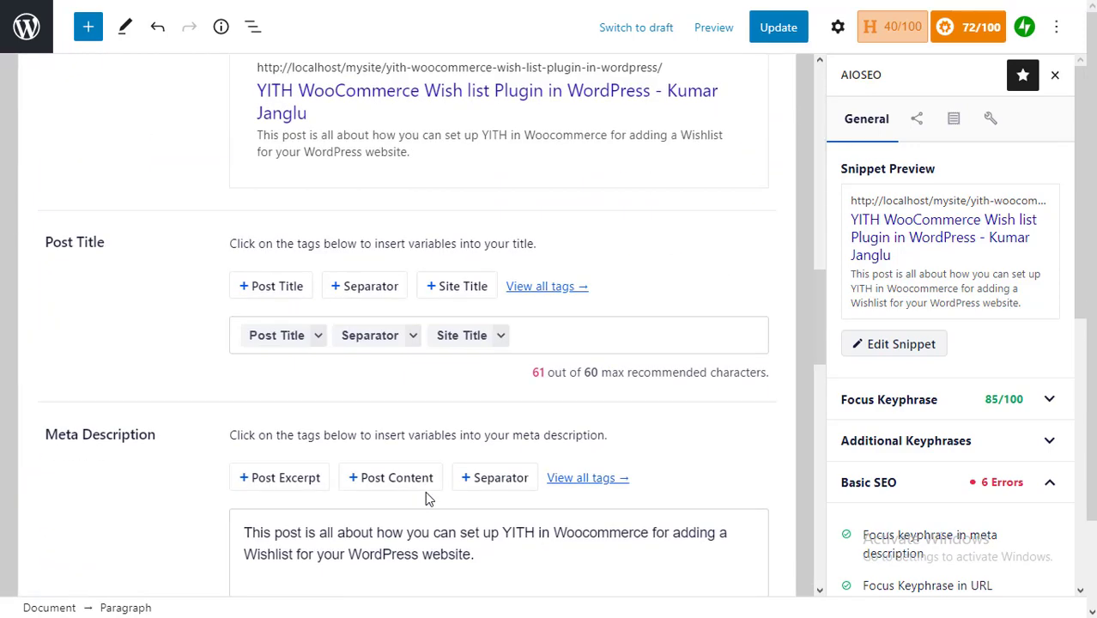
scroll(425, 499, down, 5)
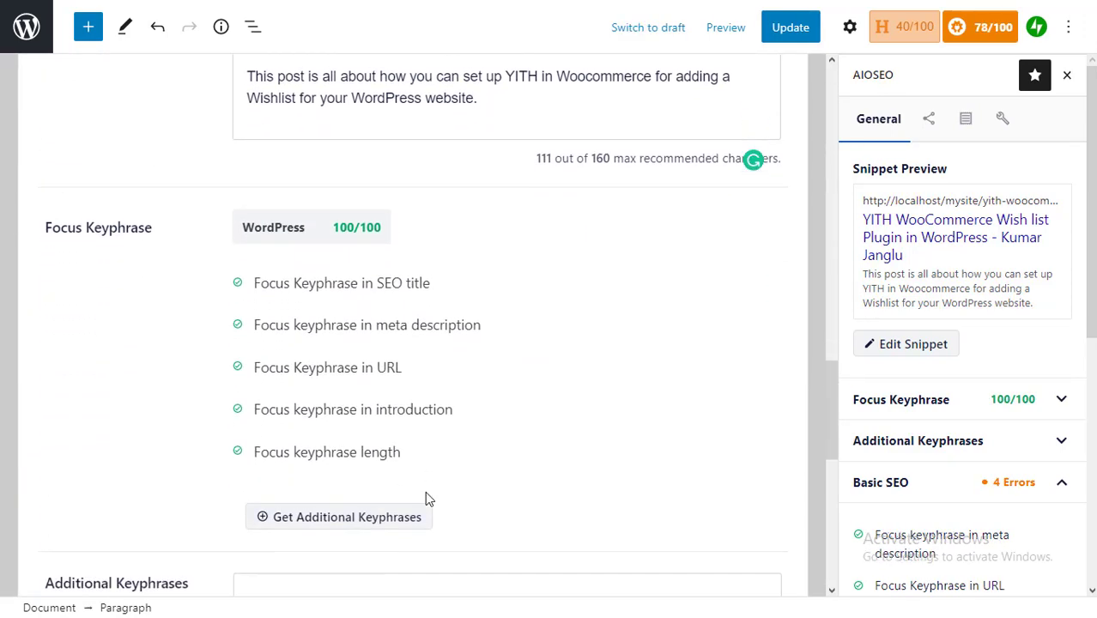
scroll(428, 498, down, 1)
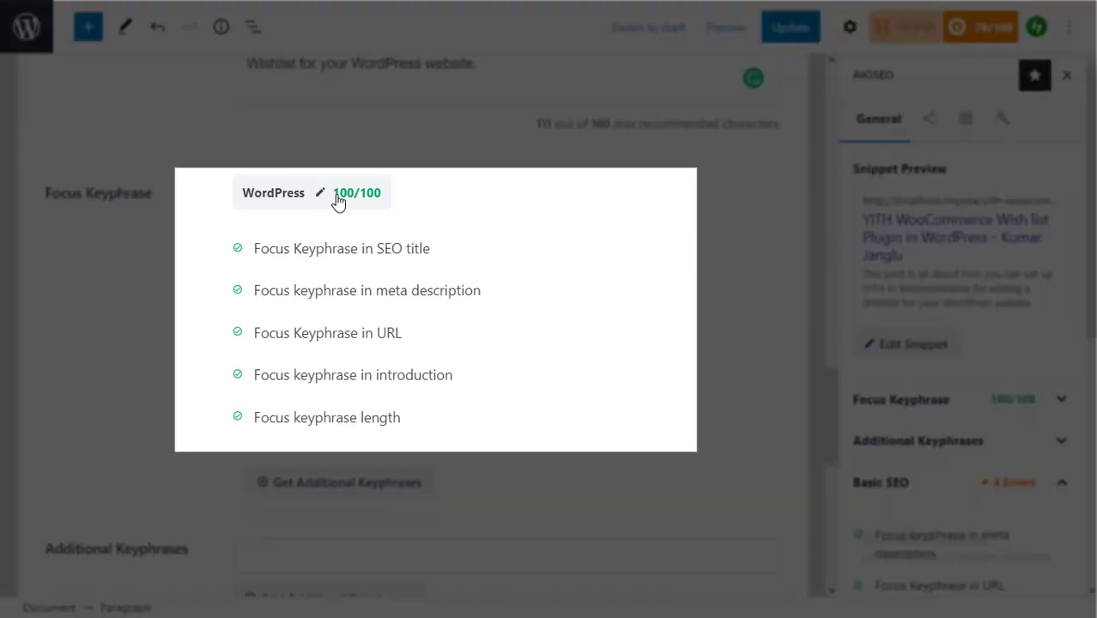
scroll(534, 362, down, 5)
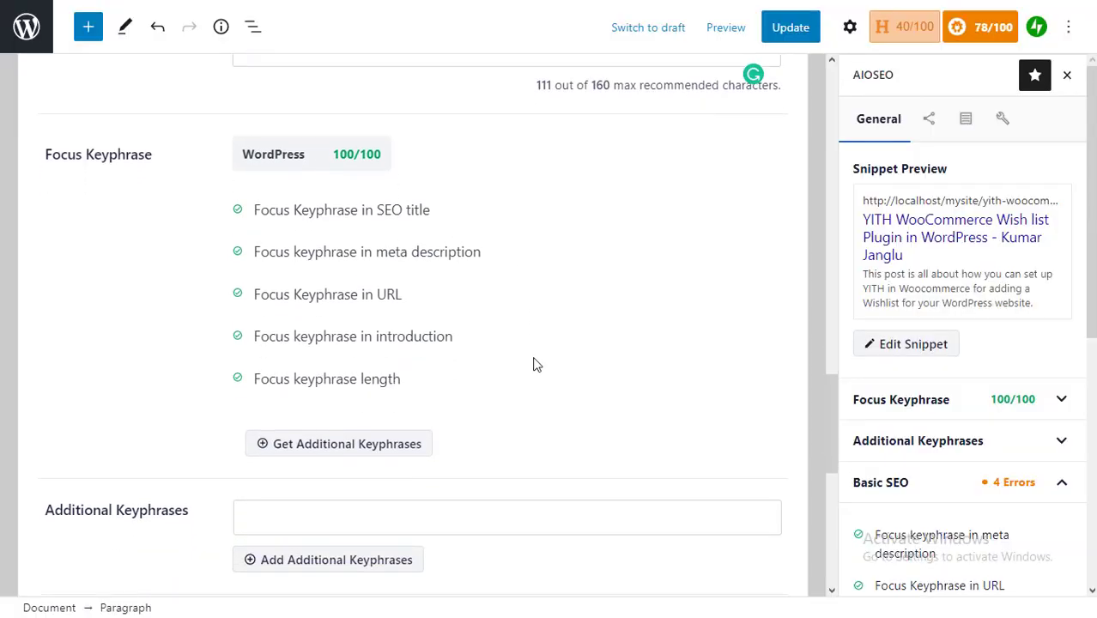
scroll(535, 361, down, 3)
click(440, 264)
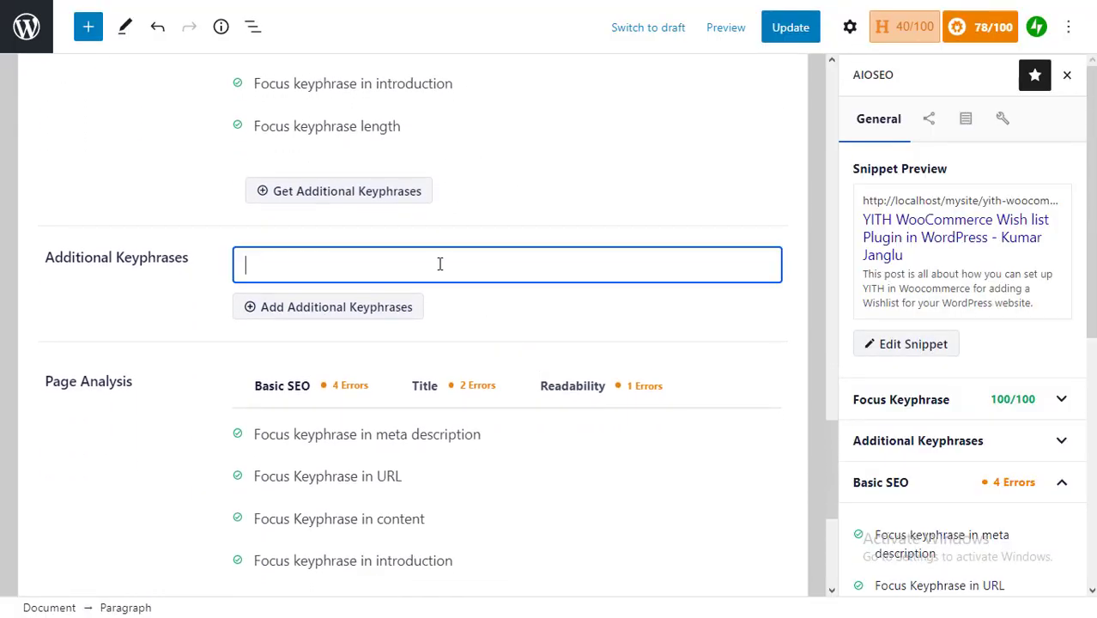
text(woocommerce)
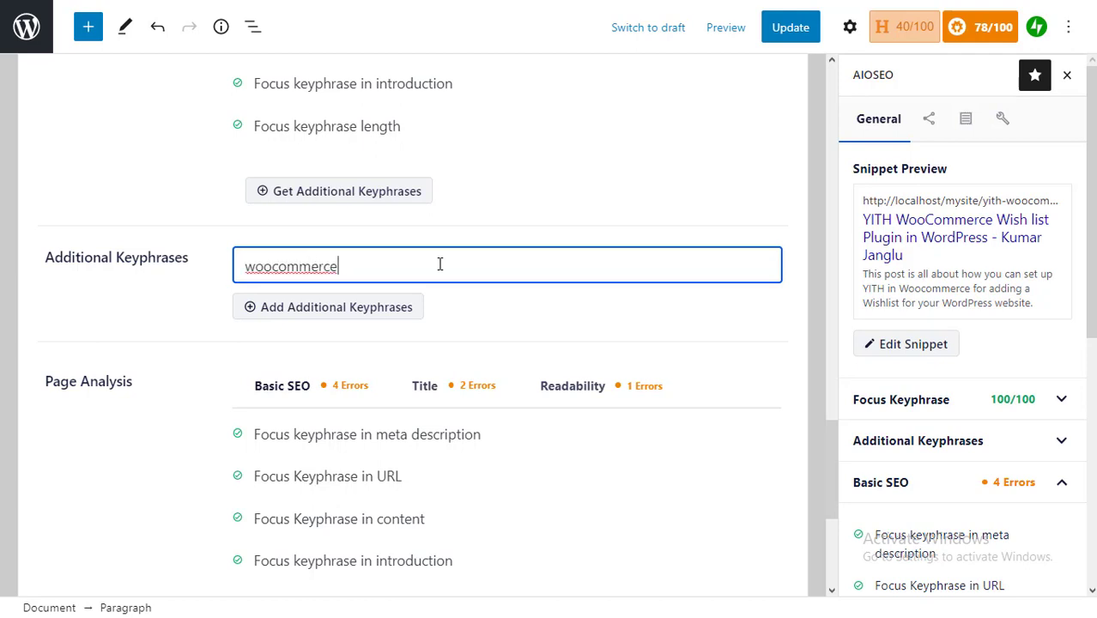
click(378, 314)
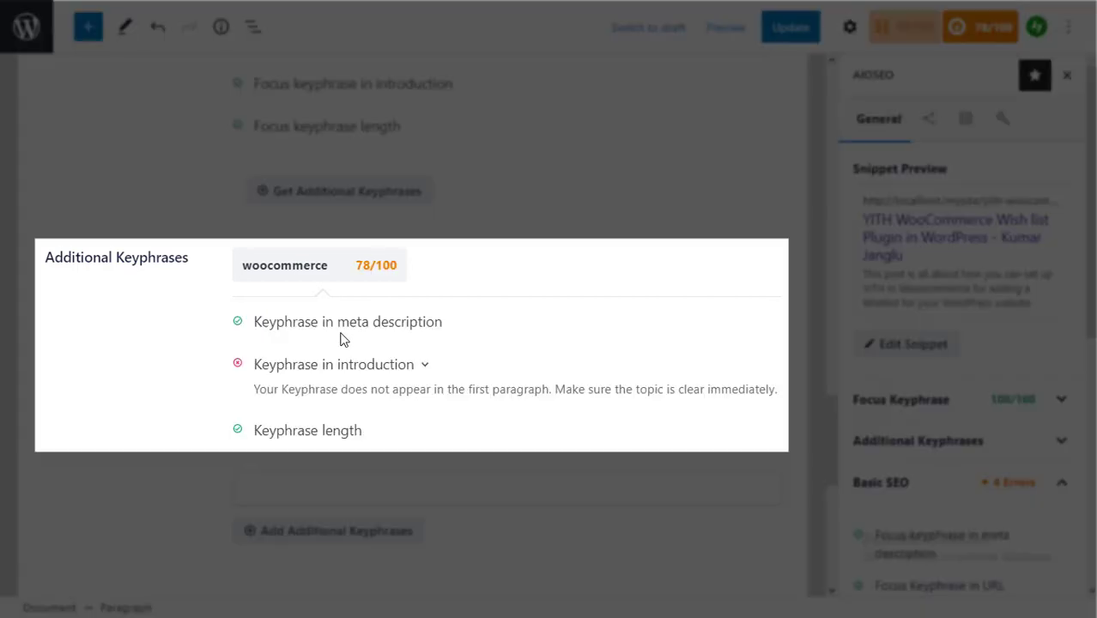
Step: Correct "woo-commerce" to "WooCommerce" in the last sentence of the introductory paragraph
scroll(510, 300, up, 15)
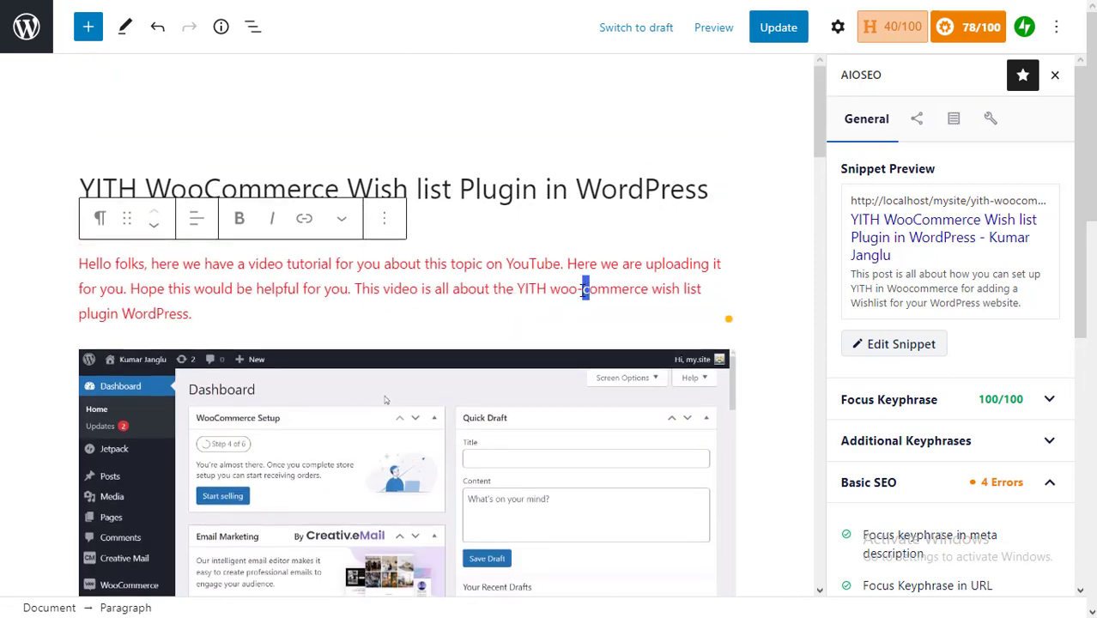
click(583, 290)
key(BackSpace)
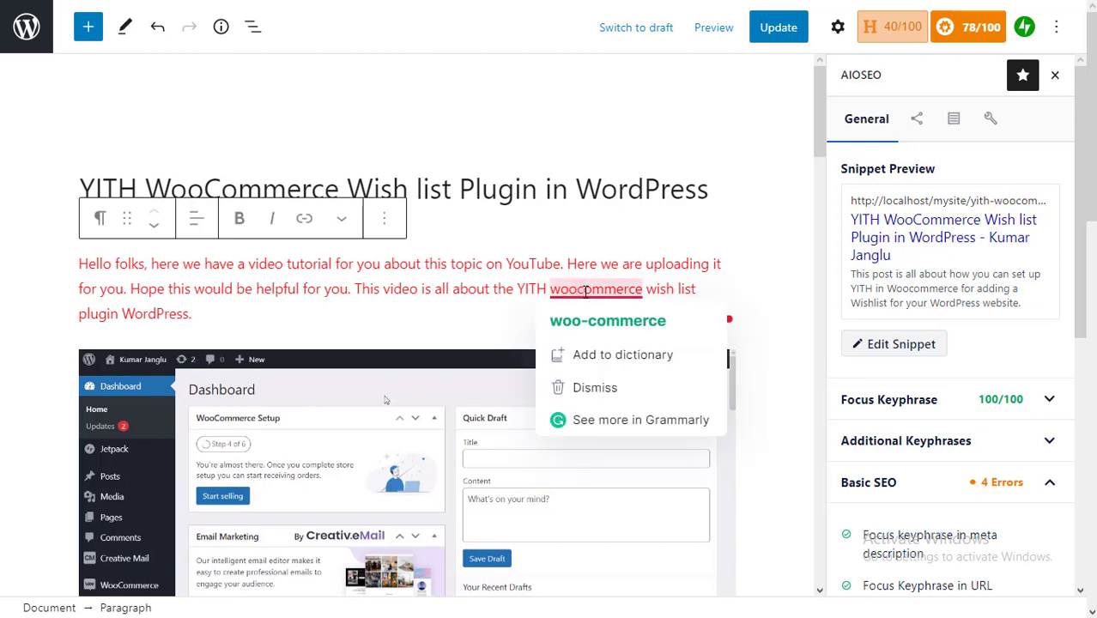
key(Delete)
text(C)
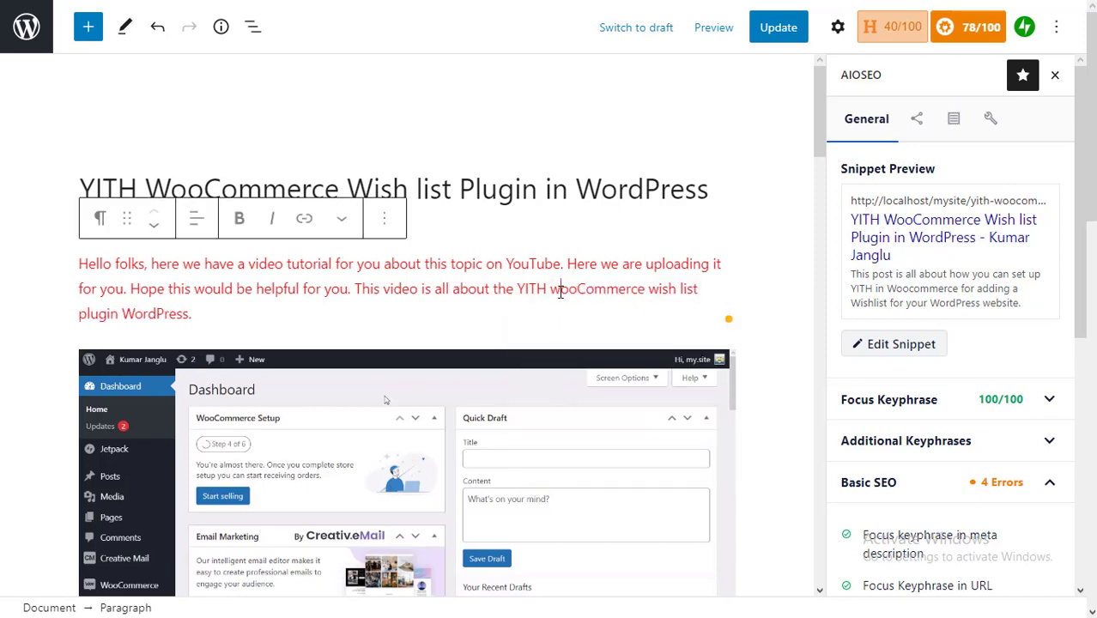
click(561, 291)
key(BackSpace)
text(W)
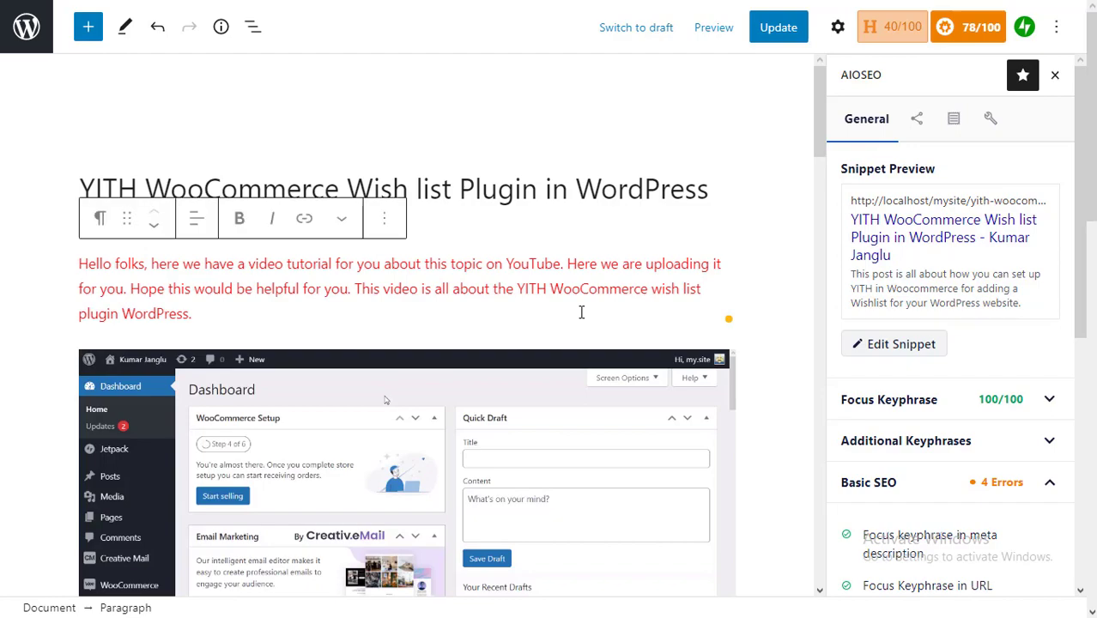
Step: Check the first additional keyphrase's results and add "YITH" as a second additional keyphrase
scroll(581, 315, down, 15)
scroll(582, 319, down, 4)
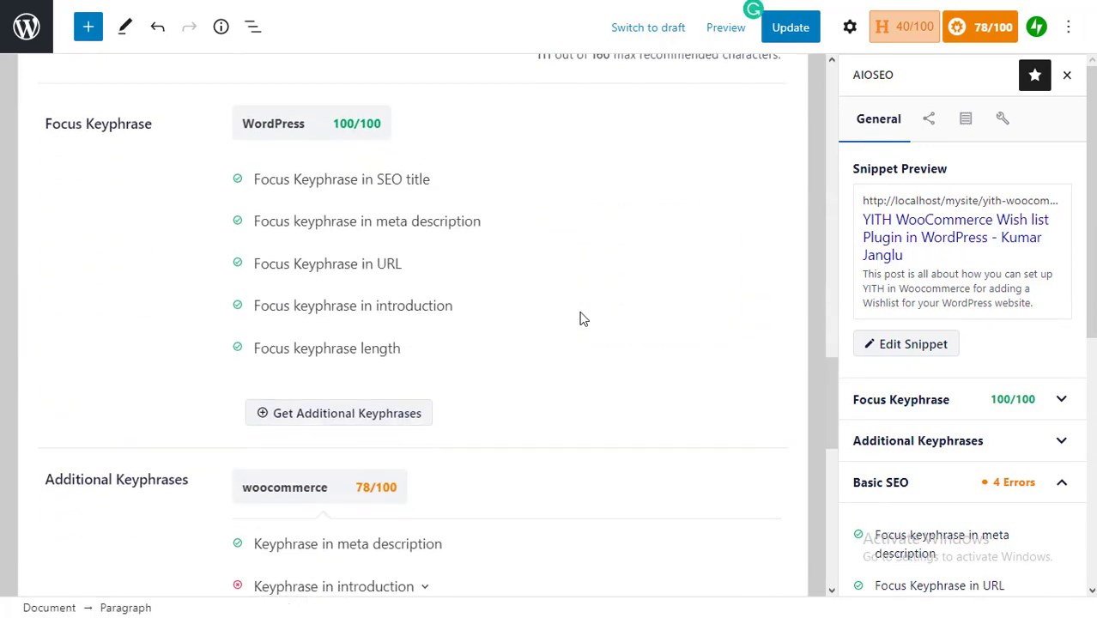
scroll(580, 319, down, 1)
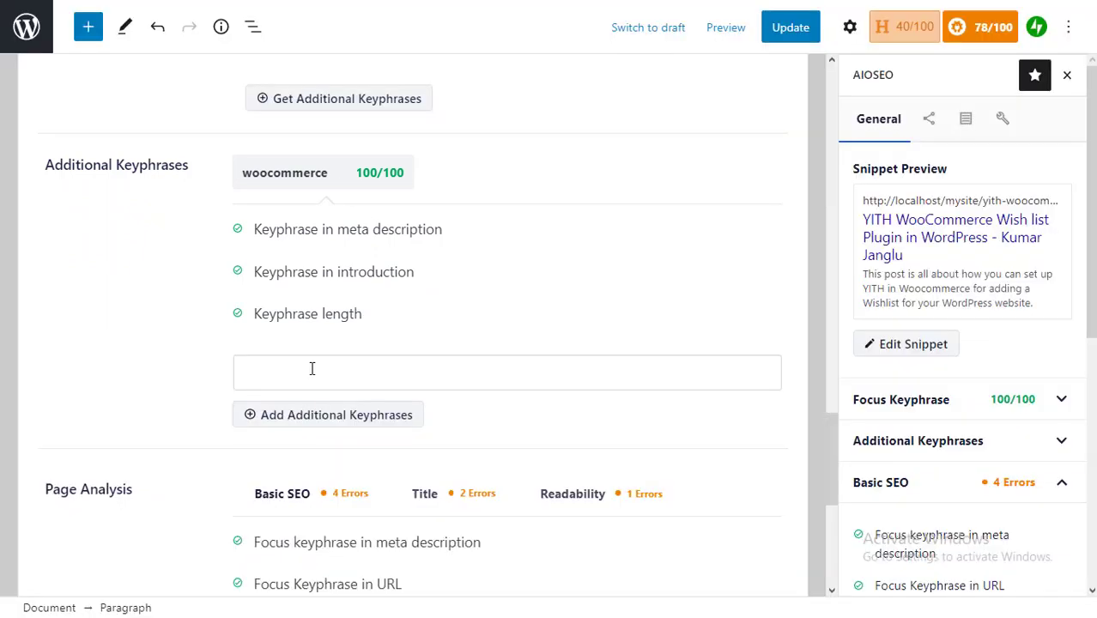
click(312, 369)
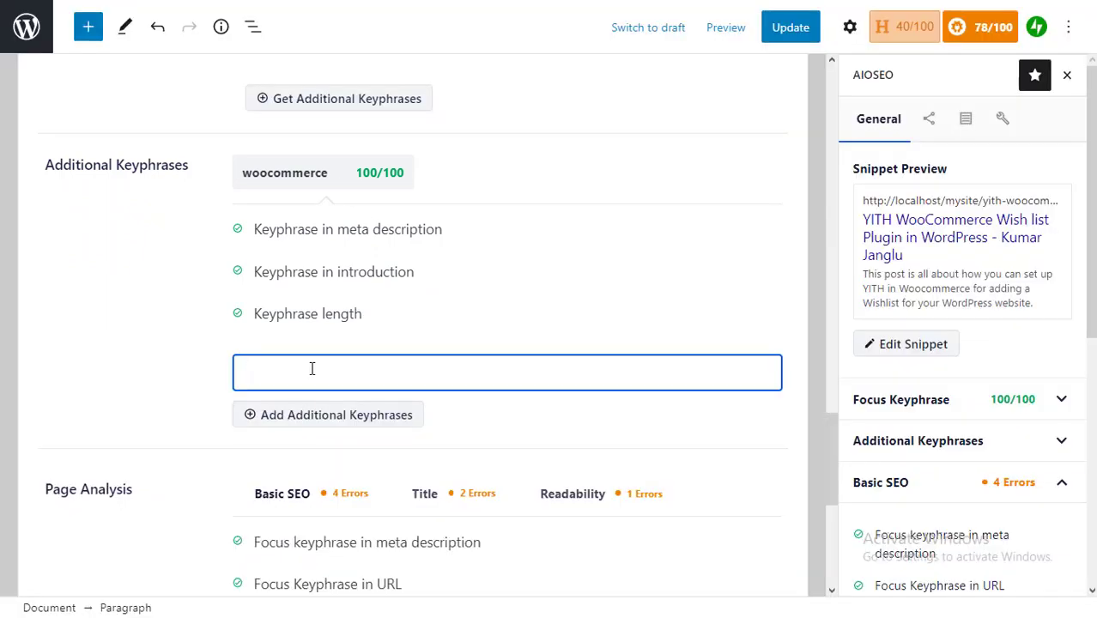
text(YITH)
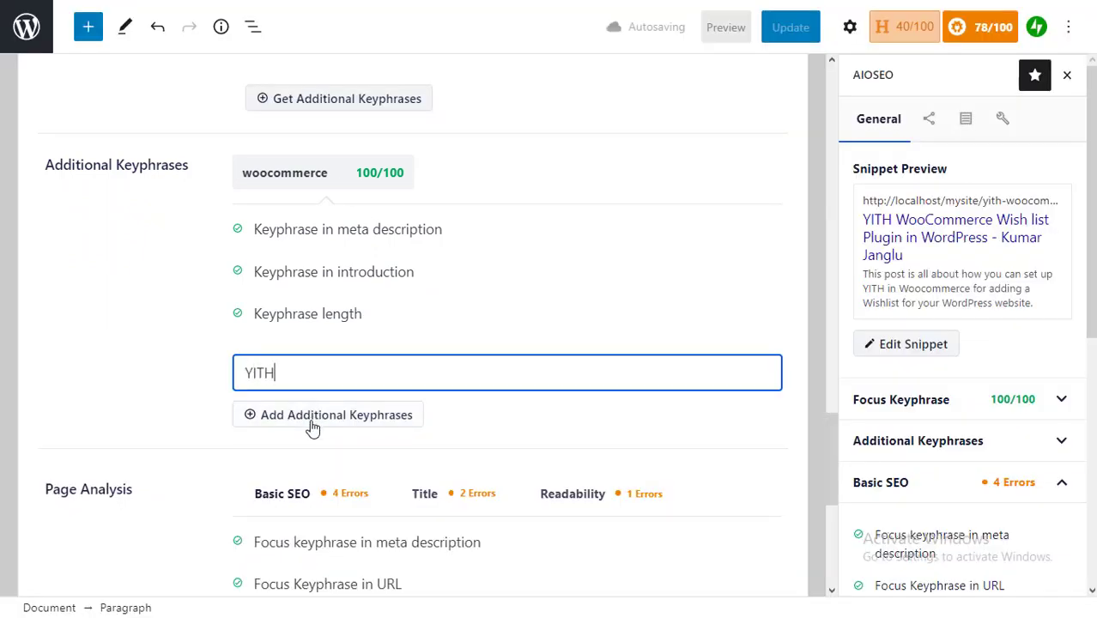
click(313, 418)
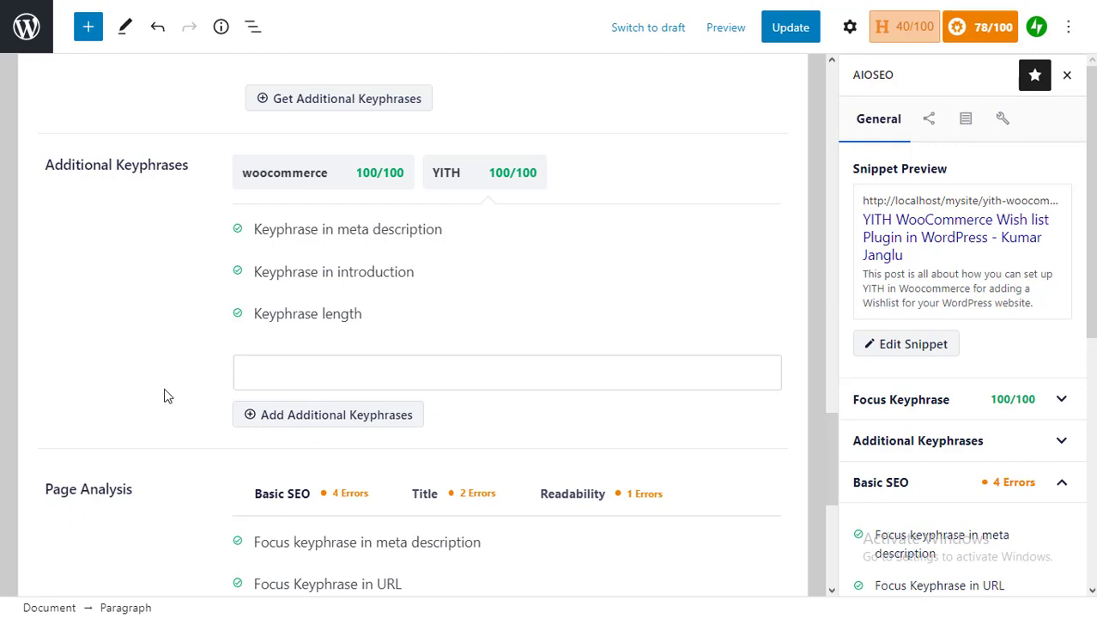
Step: Review the Basic SEO errors in the page analysis, collapsing the note under the meta description length check
scroll(168, 396, down, 3)
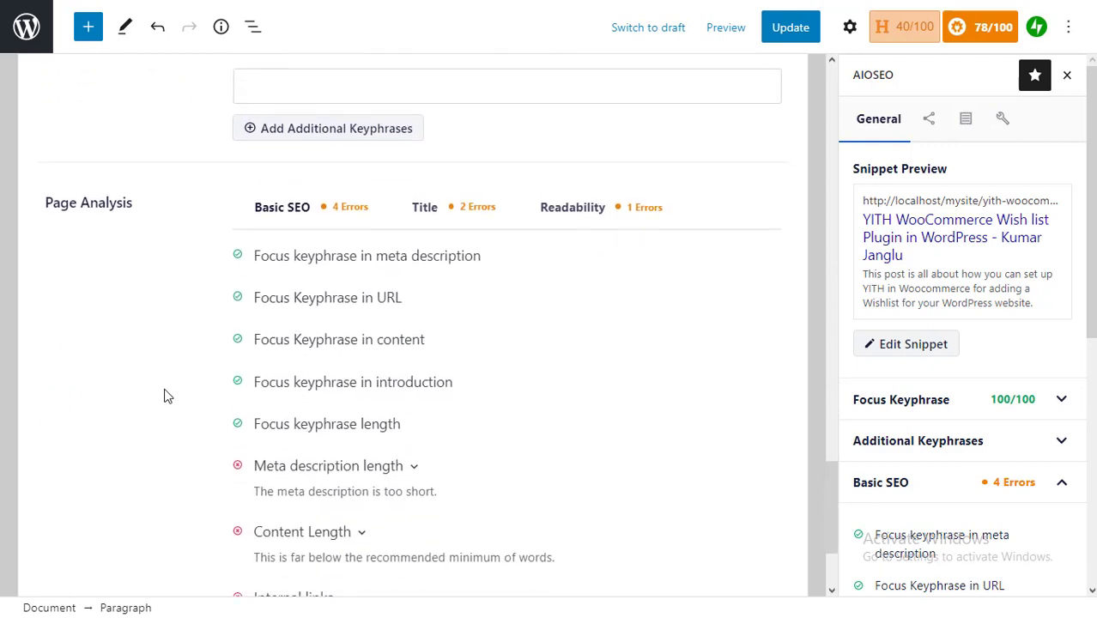
scroll(167, 396, down, 2)
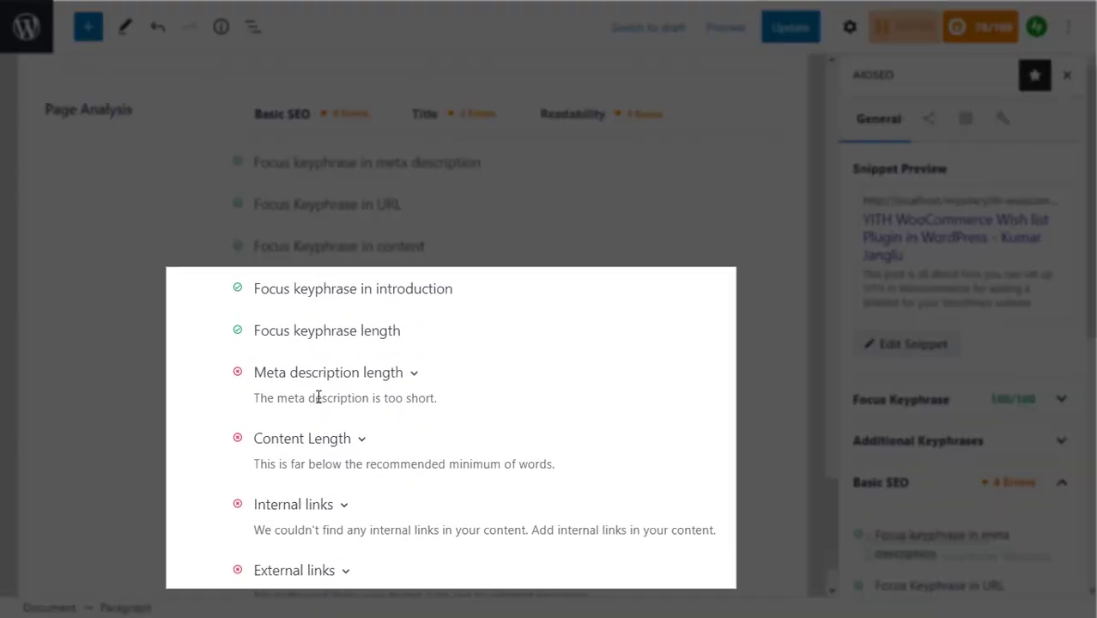
click(413, 376)
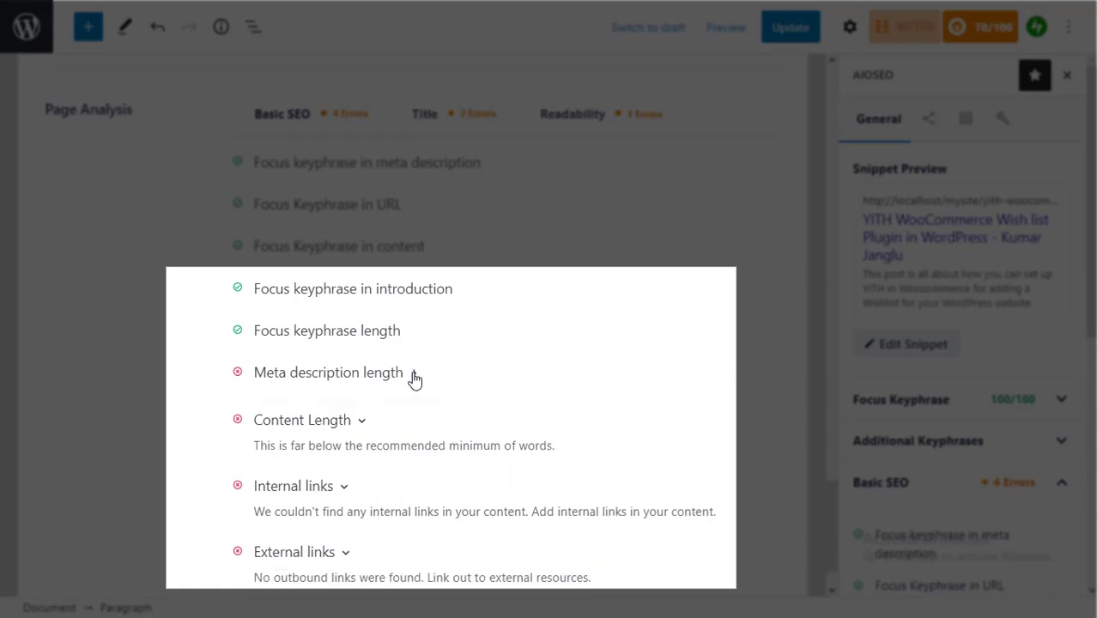
scroll(483, 336, up, 5)
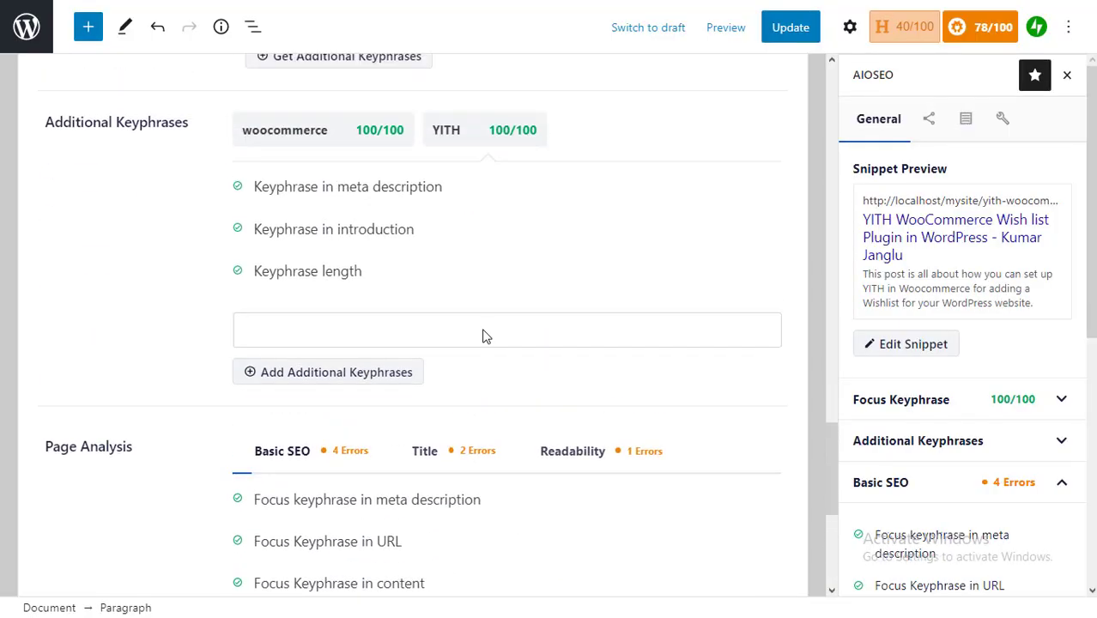
Step: Extend the meta description with the closing sentence "You can watch the video here or on YouTube."
scroll(482, 336, up, 6)
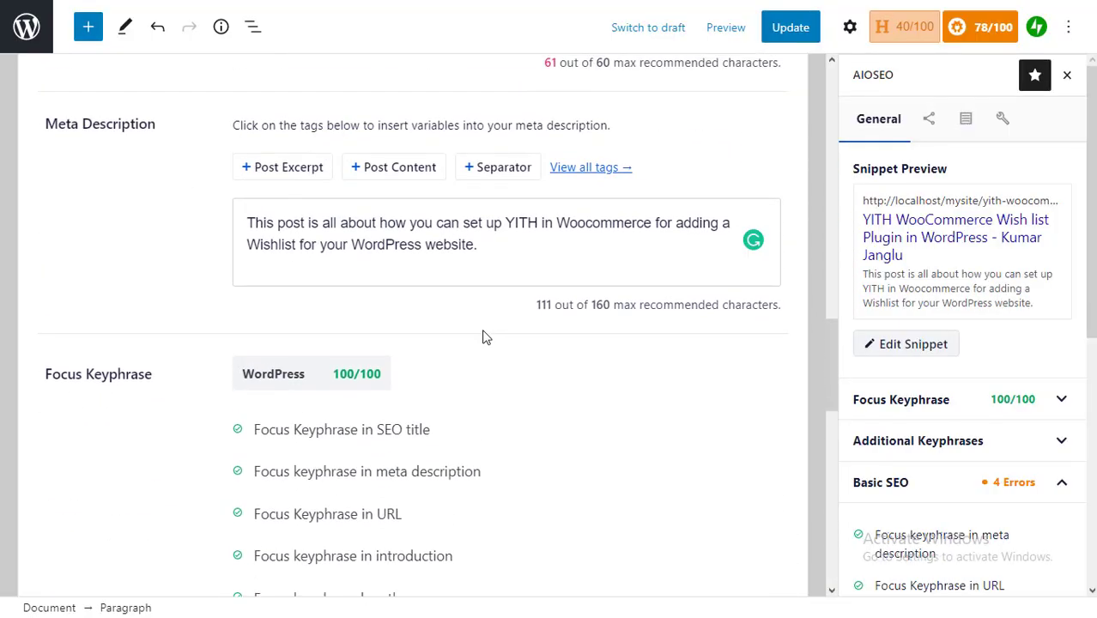
click(492, 280)
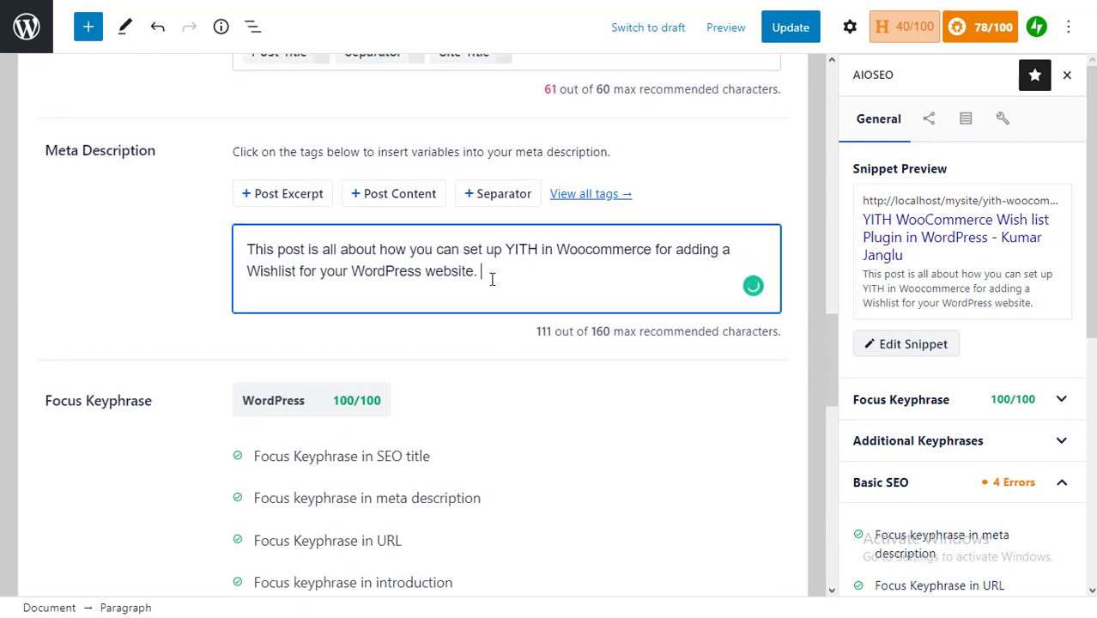
text(You can watch the video here or you can go to You)
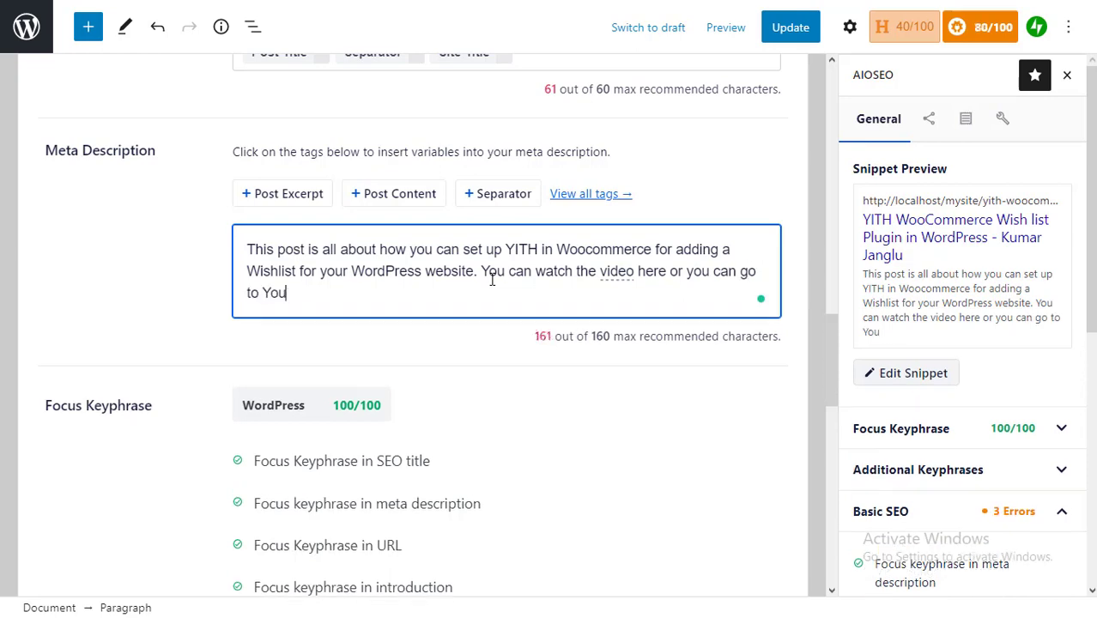
text(Tube.)
drag(692, 271, 759, 273)
text(on)
key(Delete)
key(Delete)
key(Delete)
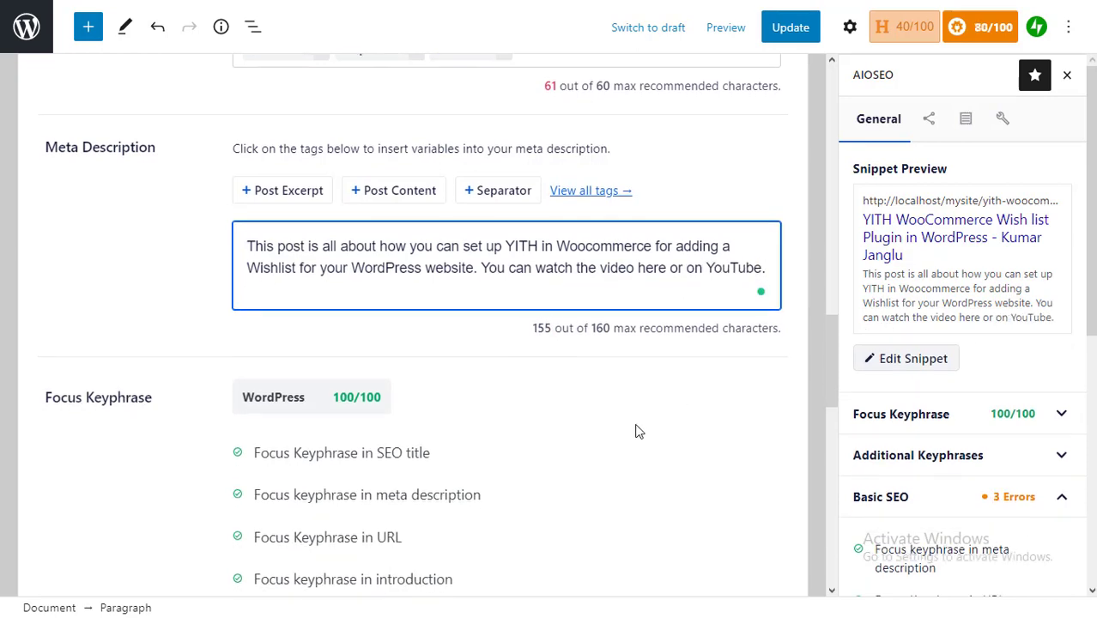
Step: Add a paragraph below the YouTube Channel line: "The SEO is saying the content length is too short. So we'll add more random content to this article."
scroll(638, 431, down, 10)
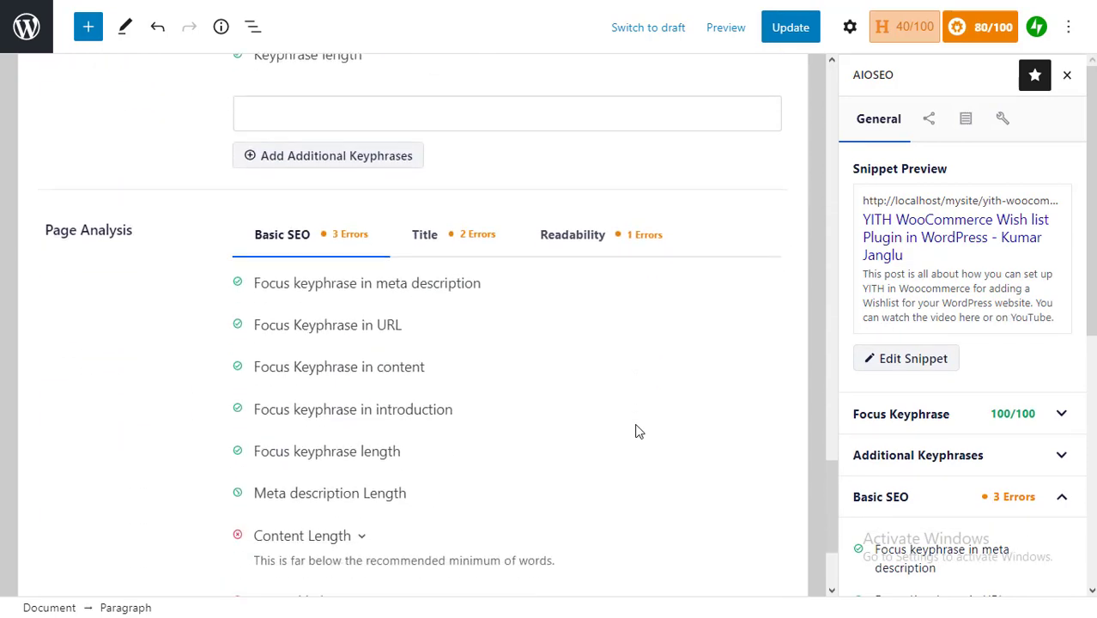
scroll(638, 431, down, 4)
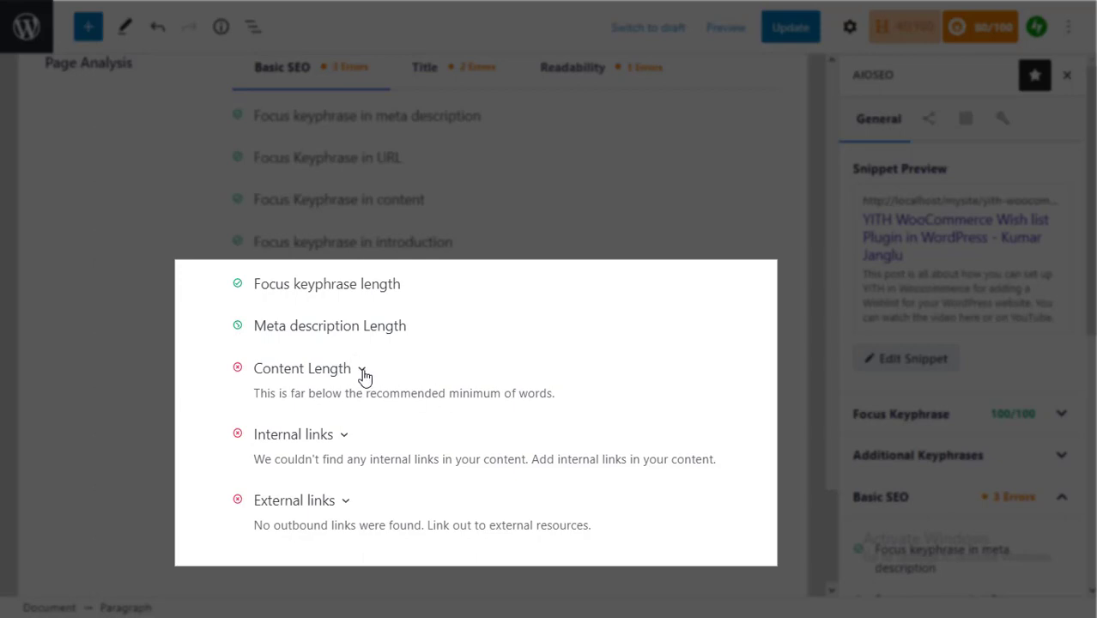
scroll(460, 347, up, 10)
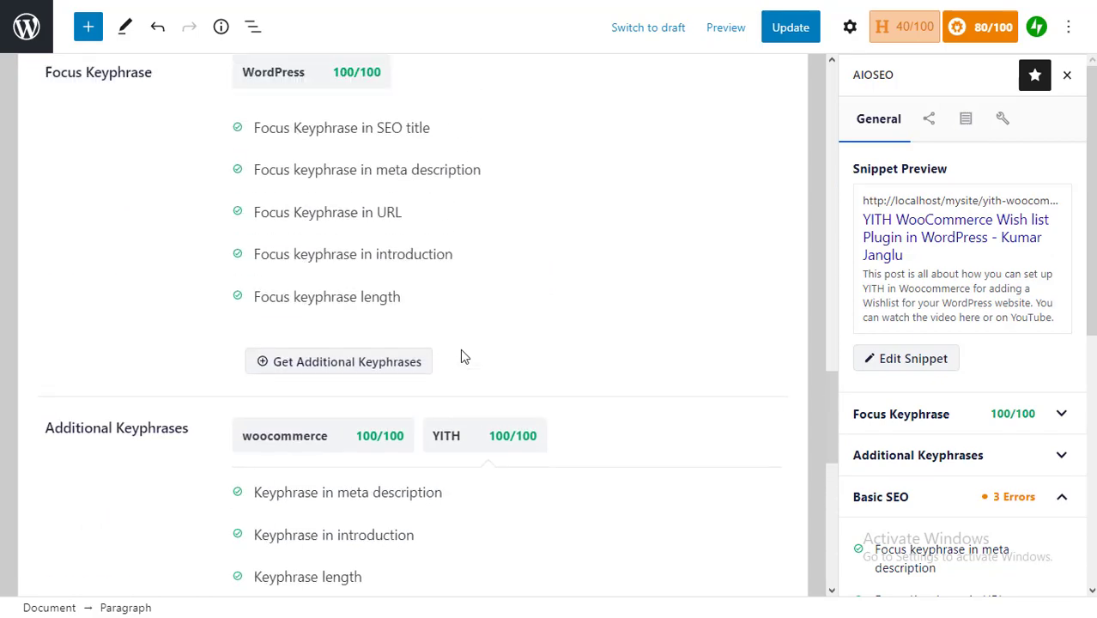
scroll(460, 352, up, 10)
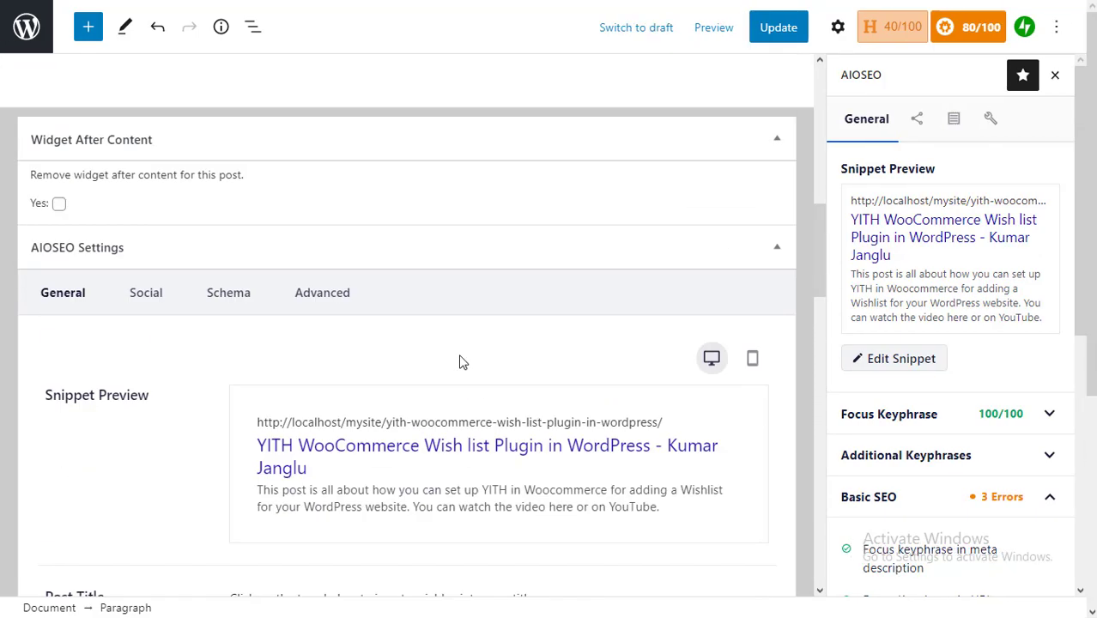
scroll(461, 357, up, 5)
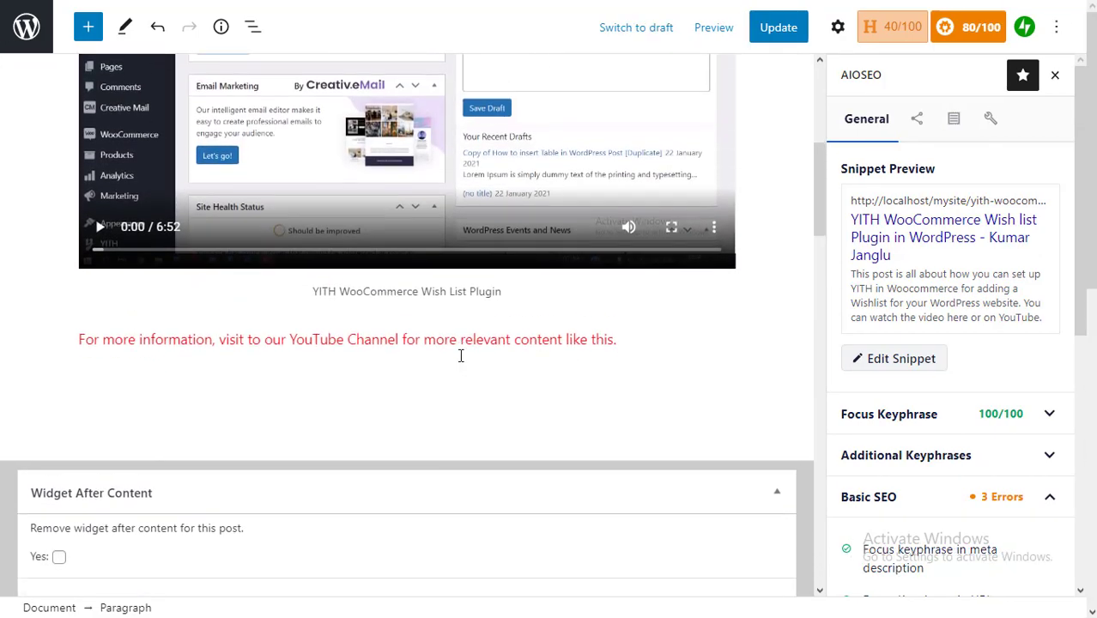
scroll(461, 355, down, 1)
click(634, 335)
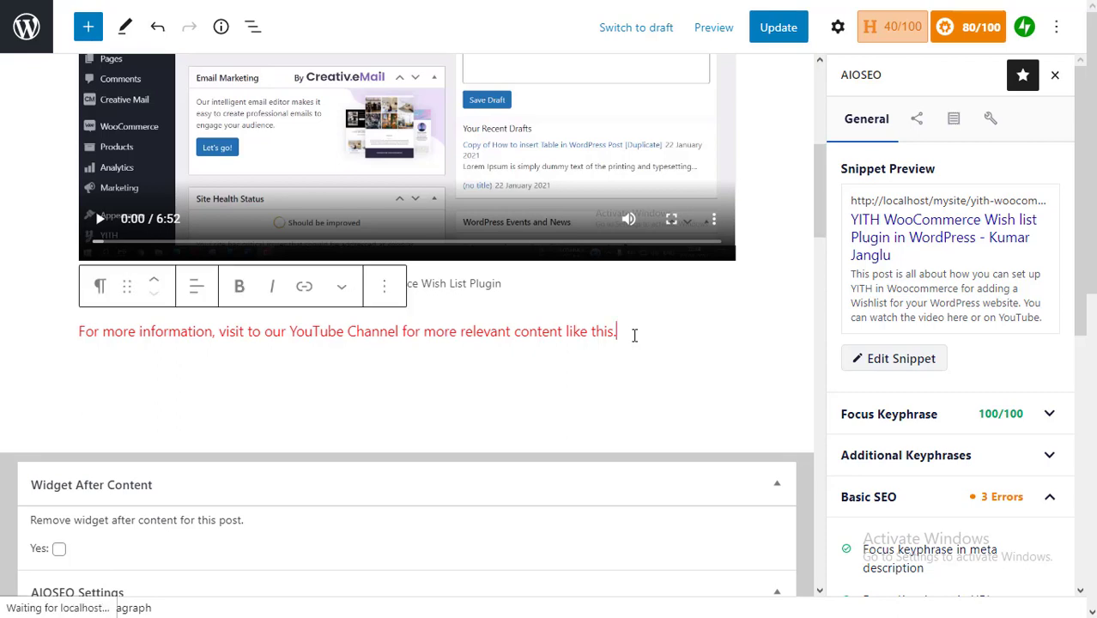
key(Return)
text(The SEO is saying the content length is too short. So we'll add more c)
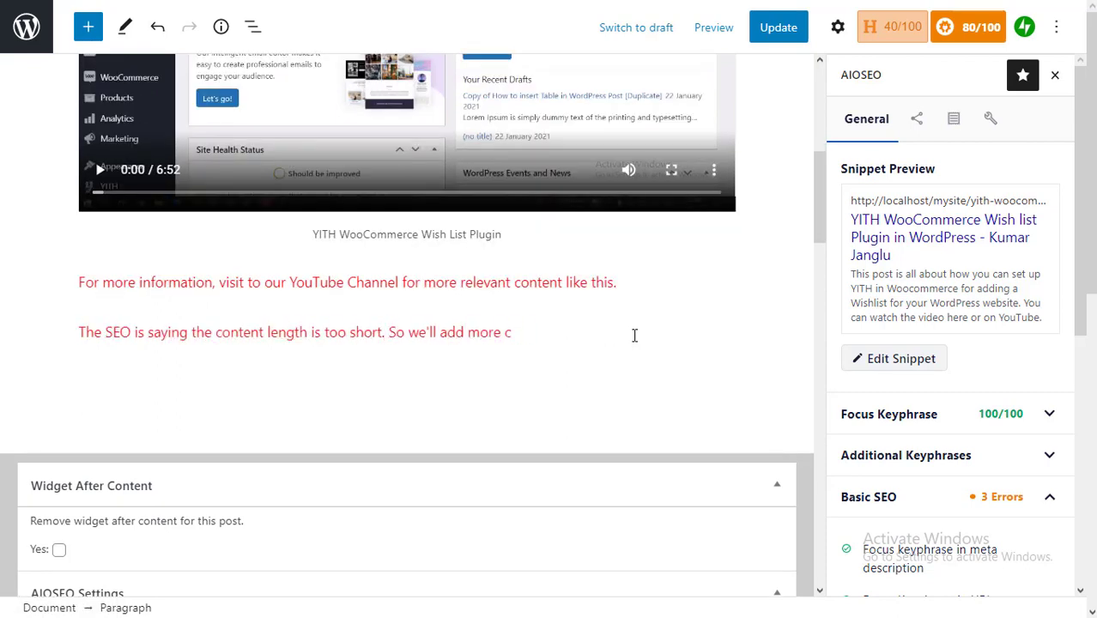
key(BackSpace)
text(random content to this article.)
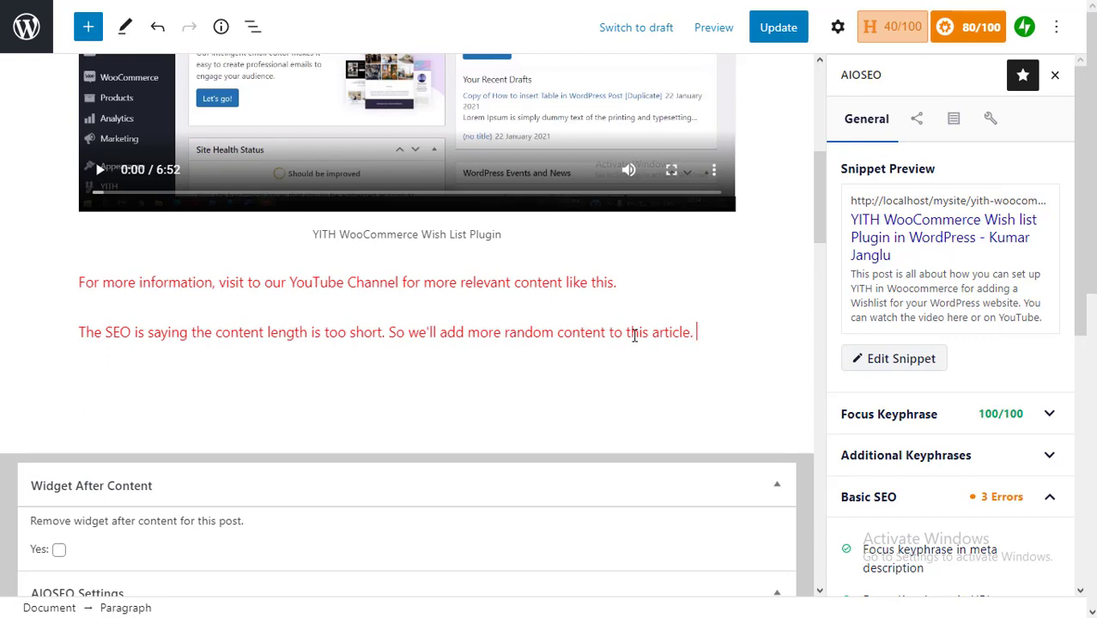
Step: Insert the "What is Lorem Ipsum?" and "Why do we use it?" sections with their headings below the new paragraph
scroll(635, 334, down, 2)
click(407, 179)
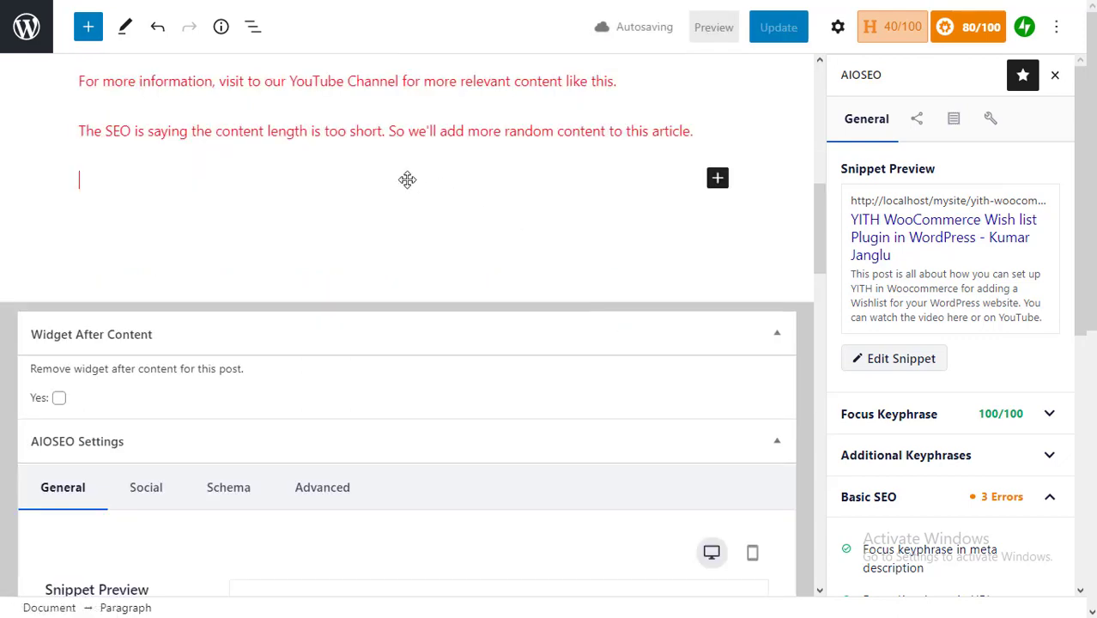
text(It is a long established fact that a reader will be distracted by the readable content of a page when looking at its layout. The point of using Lorem Ipsum is that it has a more-or-less normal distribution of letters, as opposed to using 'Content here, content here', making it look like readable English. Many desktop publishing packages and web page editors now use Lorem Ipsum as their default model text, and a search for 'lorem ipsum' will uncover many web sites still in their infancy. Various versions have evolved over the years, sometimes by accident, sometimes on purpose (injected humour and the like).)
scroll(409, 180, up, 8)
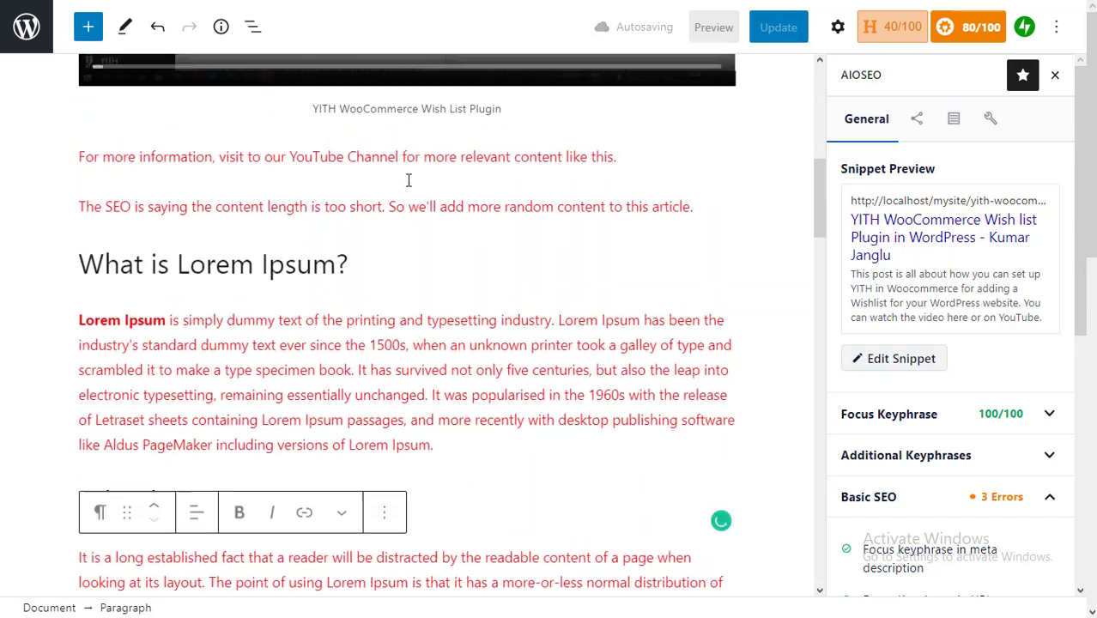
Step: Recheck the content length in the page analysis and paste the two Lorem Ipsum sections once more at the end of the post
scroll(409, 183, down, 20)
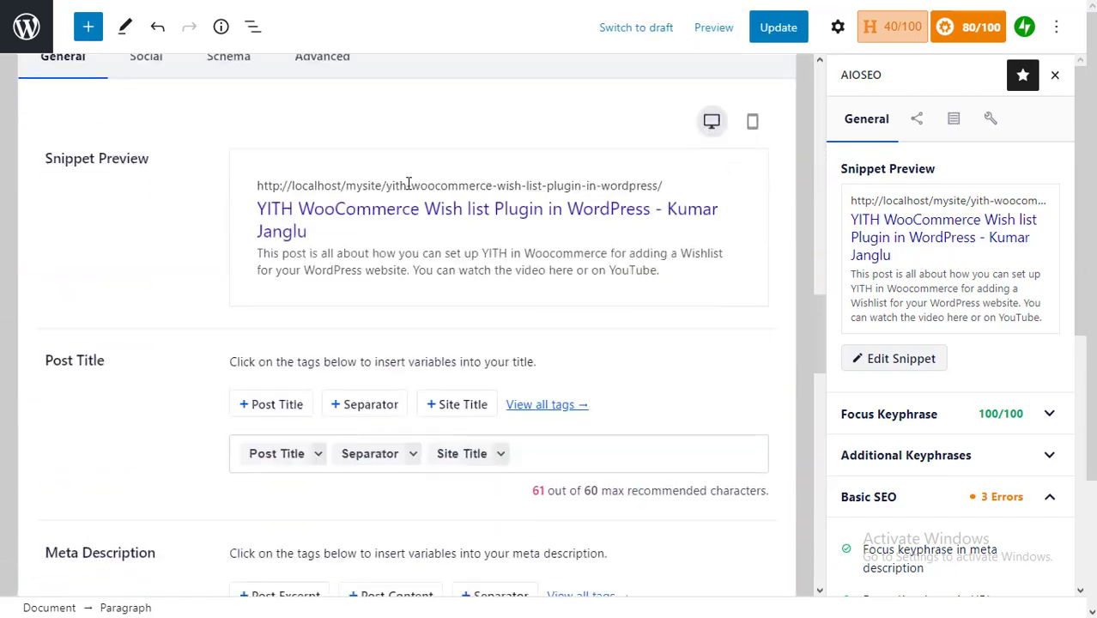
scroll(409, 182, down, 14)
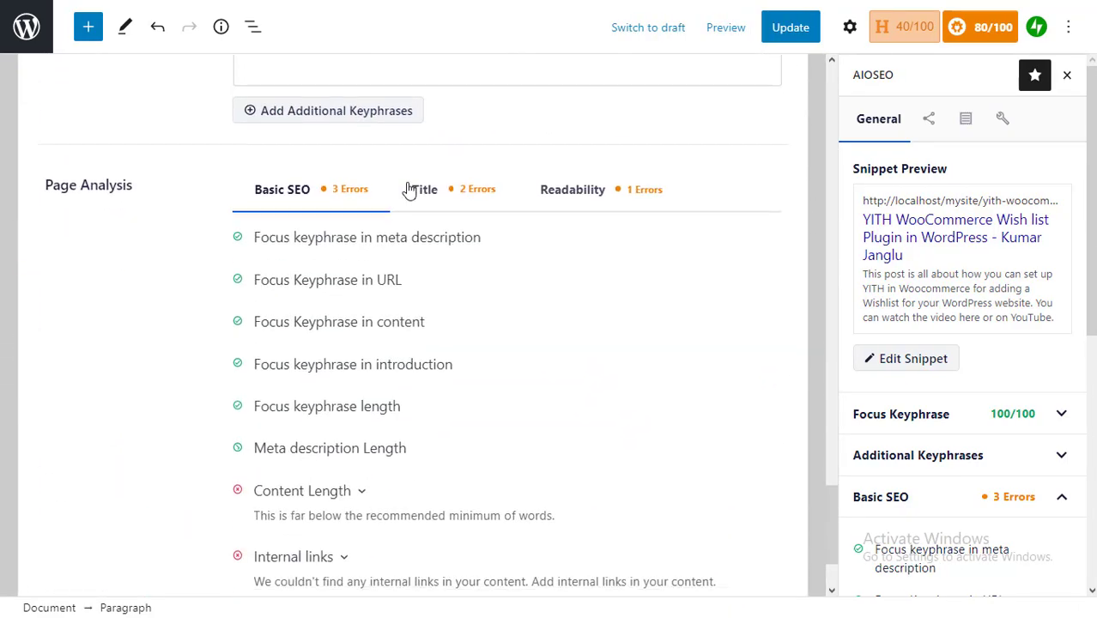
scroll(409, 183, up, 2)
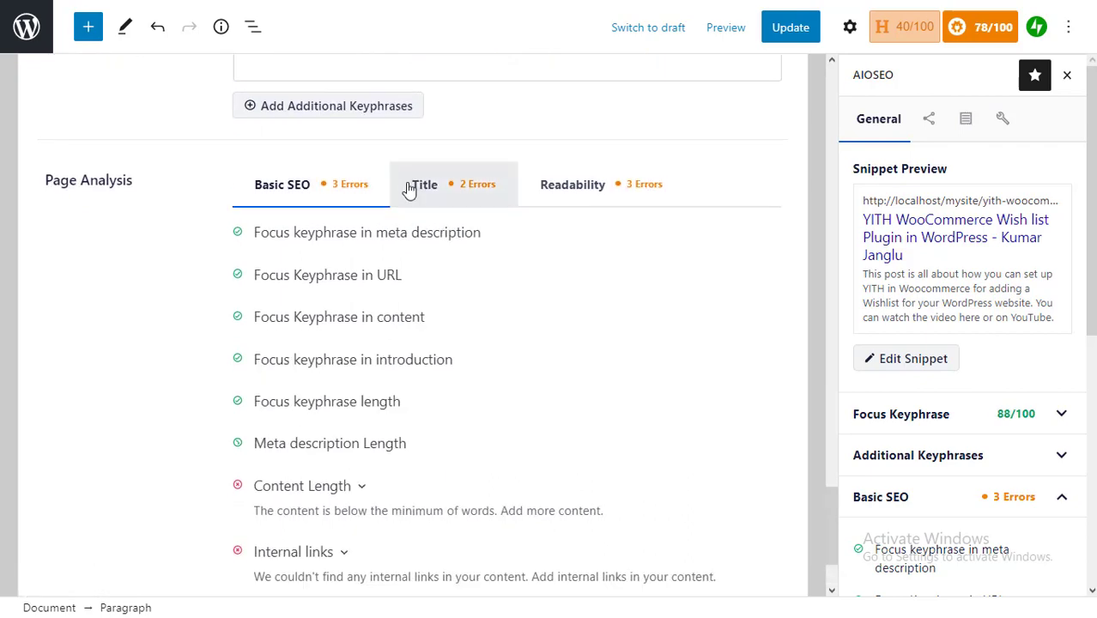
scroll(417, 187, down, 1)
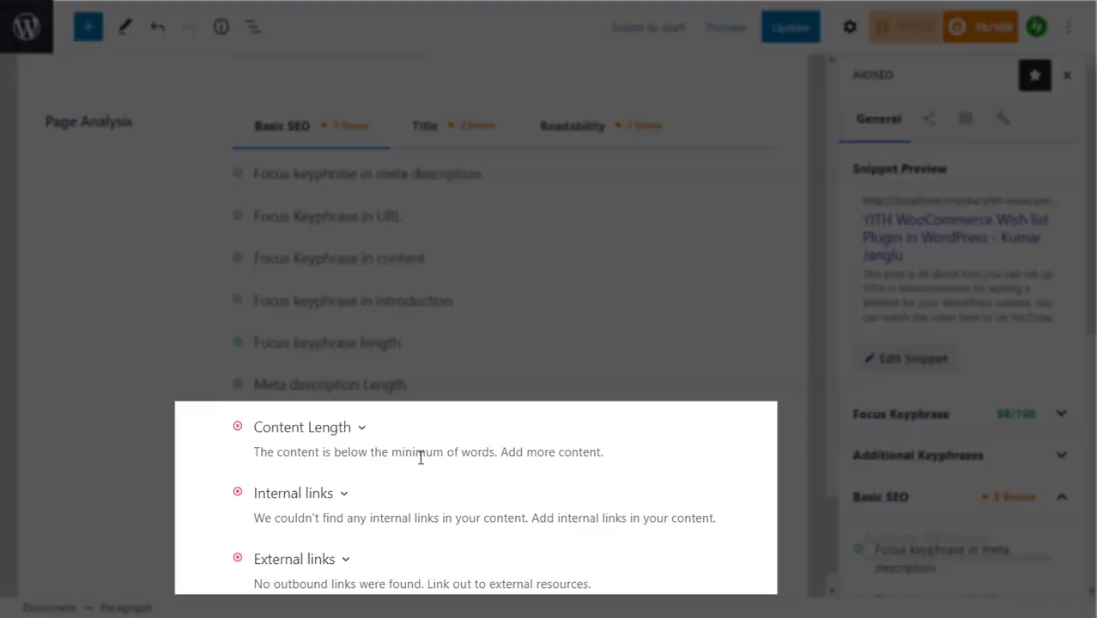
scroll(540, 360, up, 6)
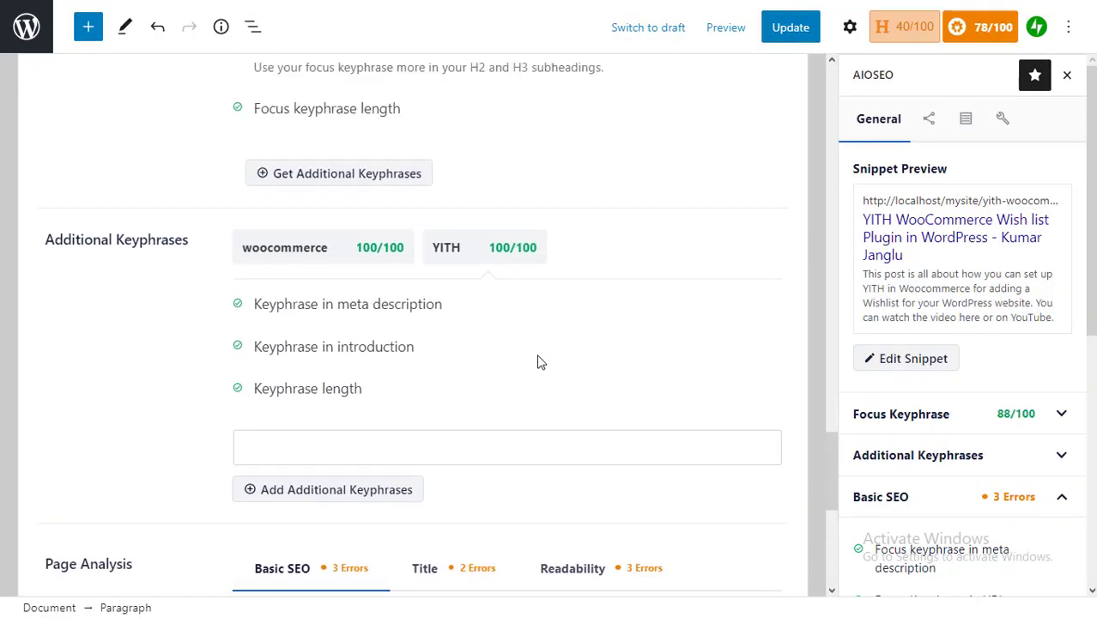
scroll(539, 360, up, 12)
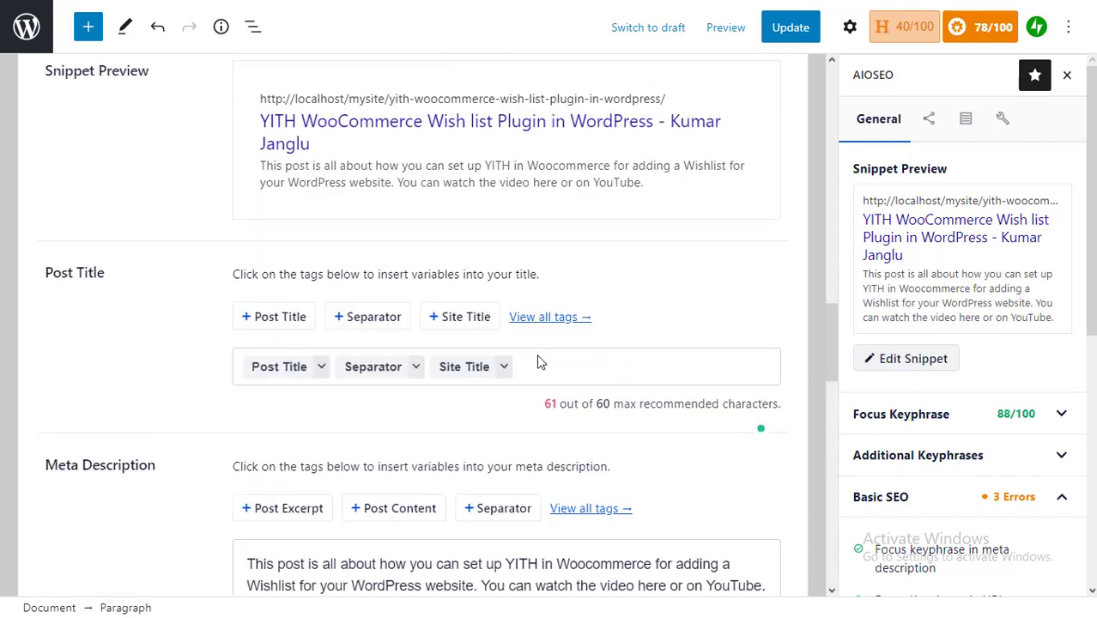
scroll(539, 360, up, 5)
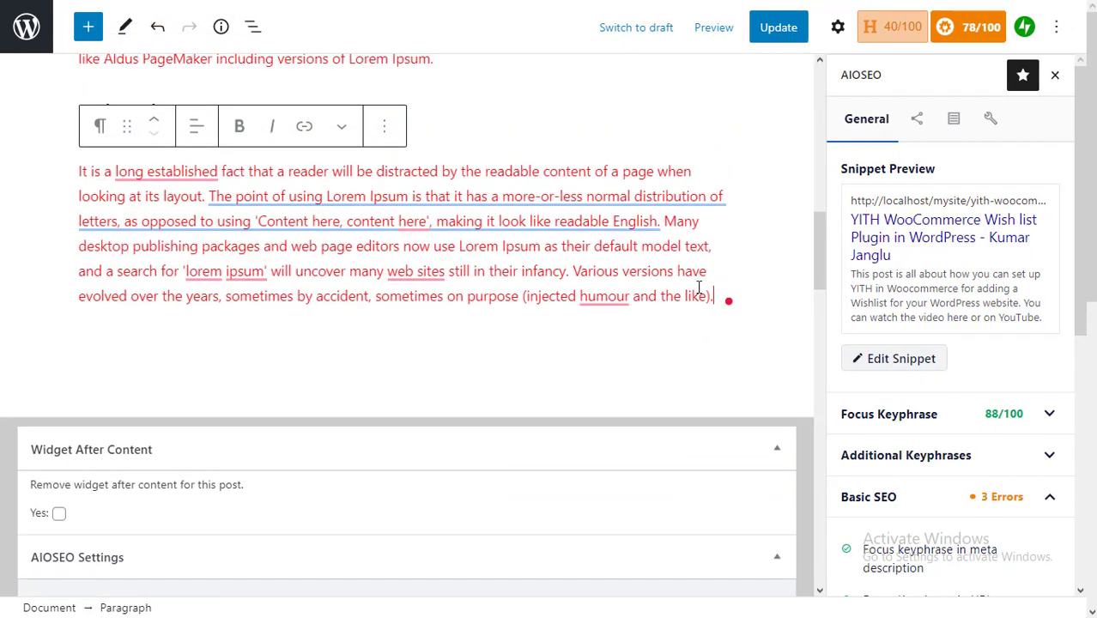
key(Return)
key(BackSpace)
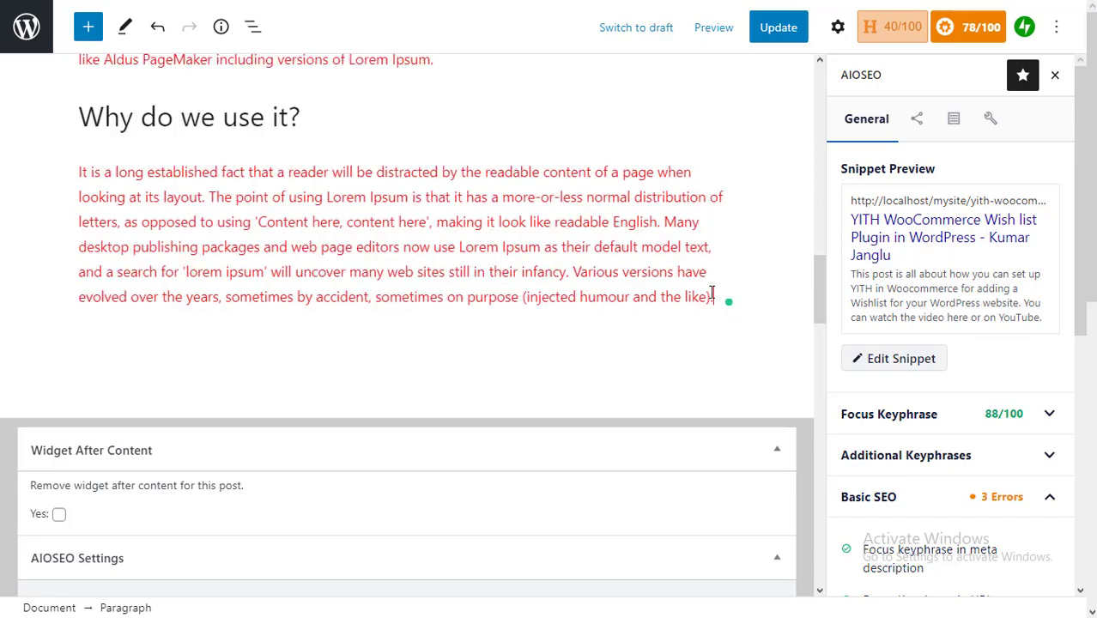
key(ctrl+v)
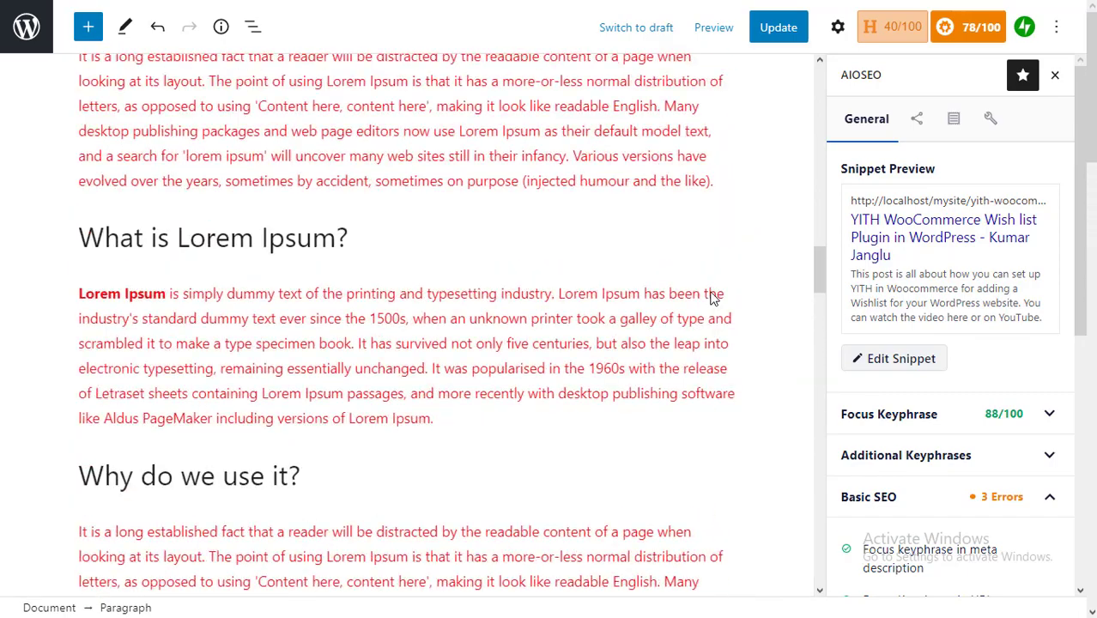
Step: Examine the focus keyphrase results in the AIOSEO settings, including the check for the keyphrase in subheadings
scroll(712, 293, down, 15)
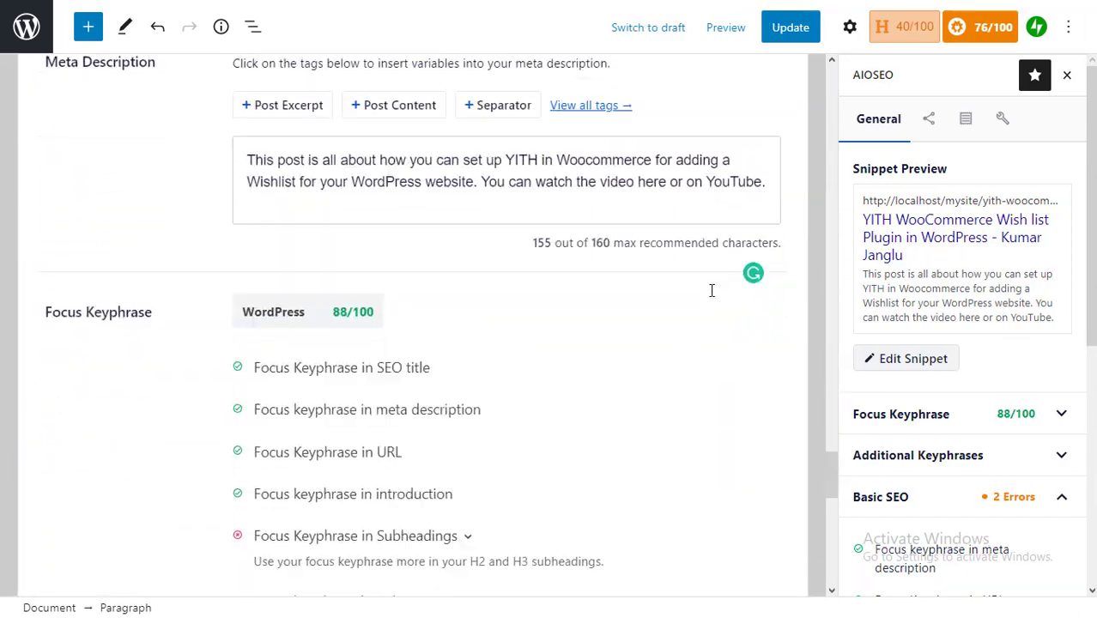
scroll(711, 294, down, 2)
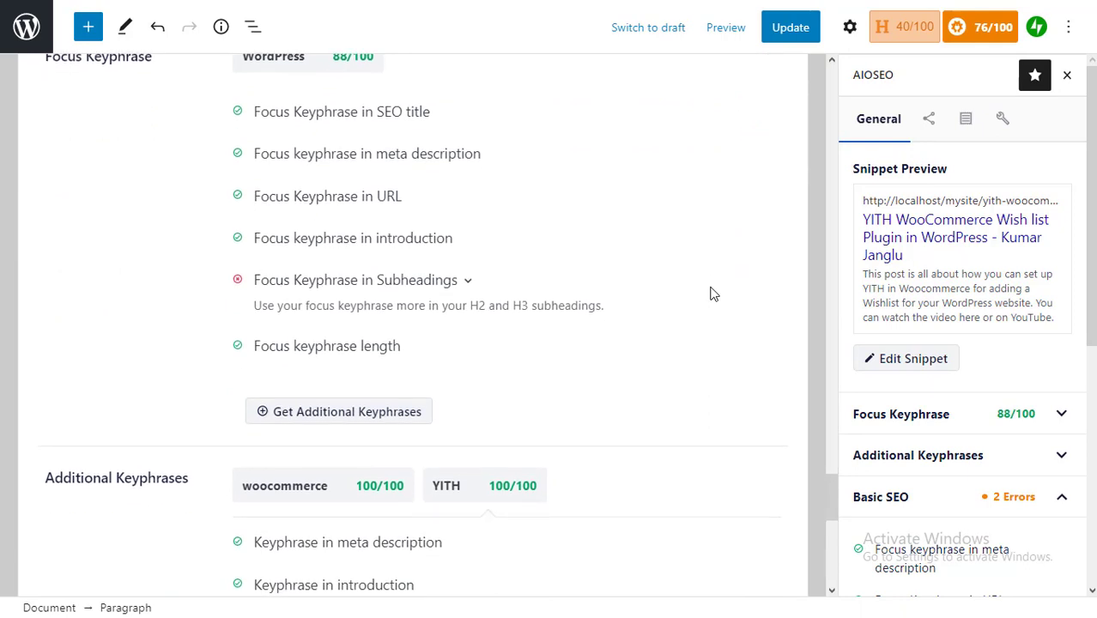
scroll(712, 293, up, 2)
scroll(712, 293, up, 4)
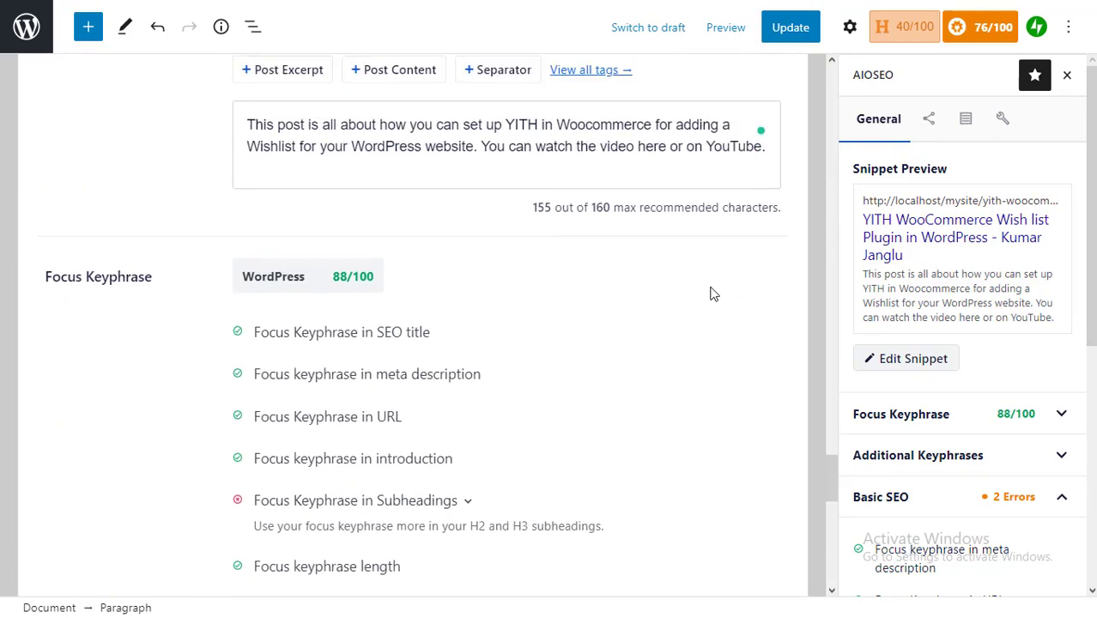
scroll(712, 294, down, 3)
scroll(712, 296, down, 3)
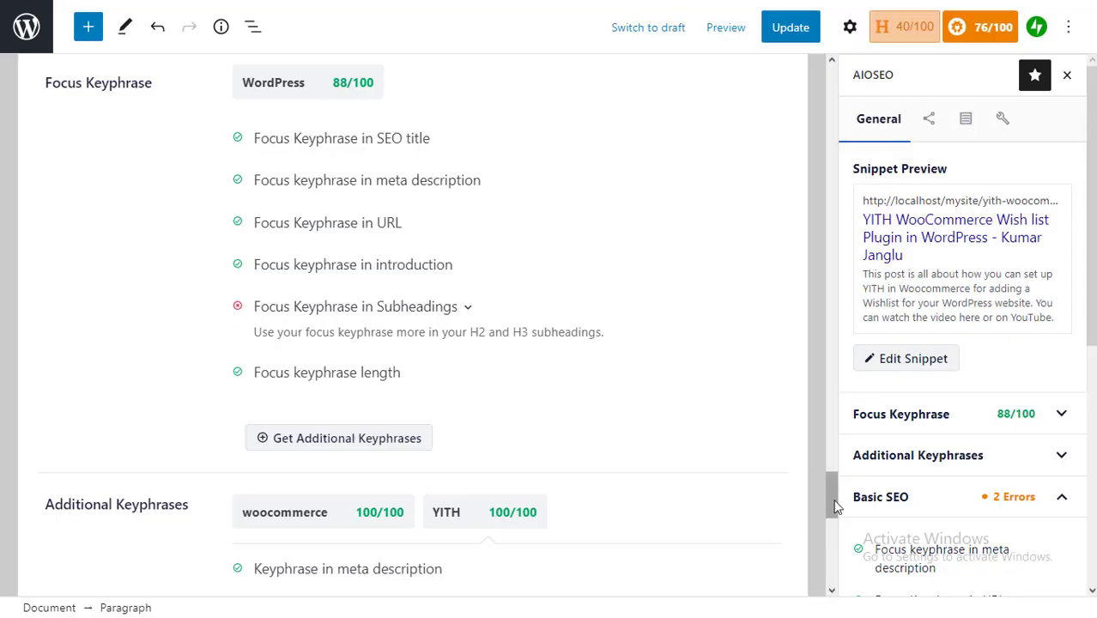
Step: Add an H2 heading "YITH WooCommerce Plugin for Wish list in WordPress Site" between the introductory paragraph and the video
drag(833, 508, 792, 107)
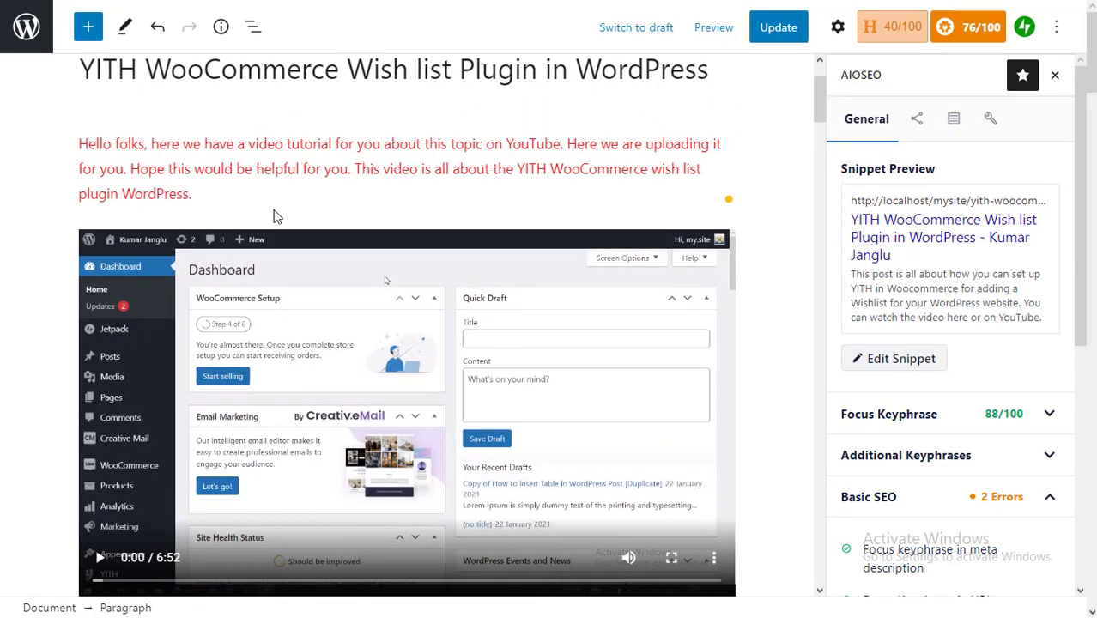
click(249, 192)
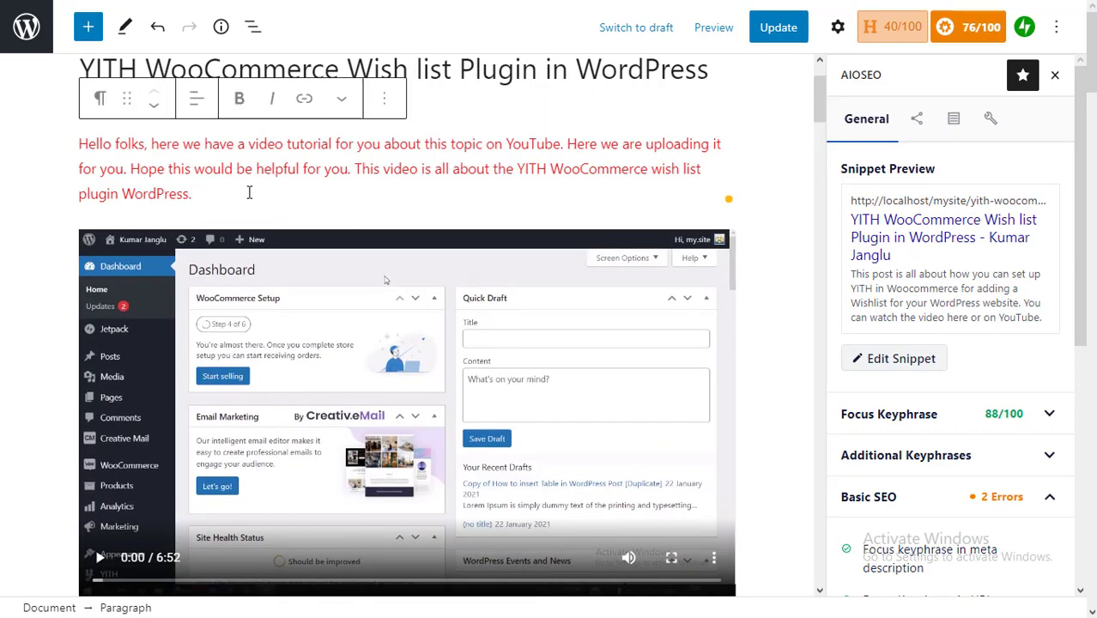
key(Return)
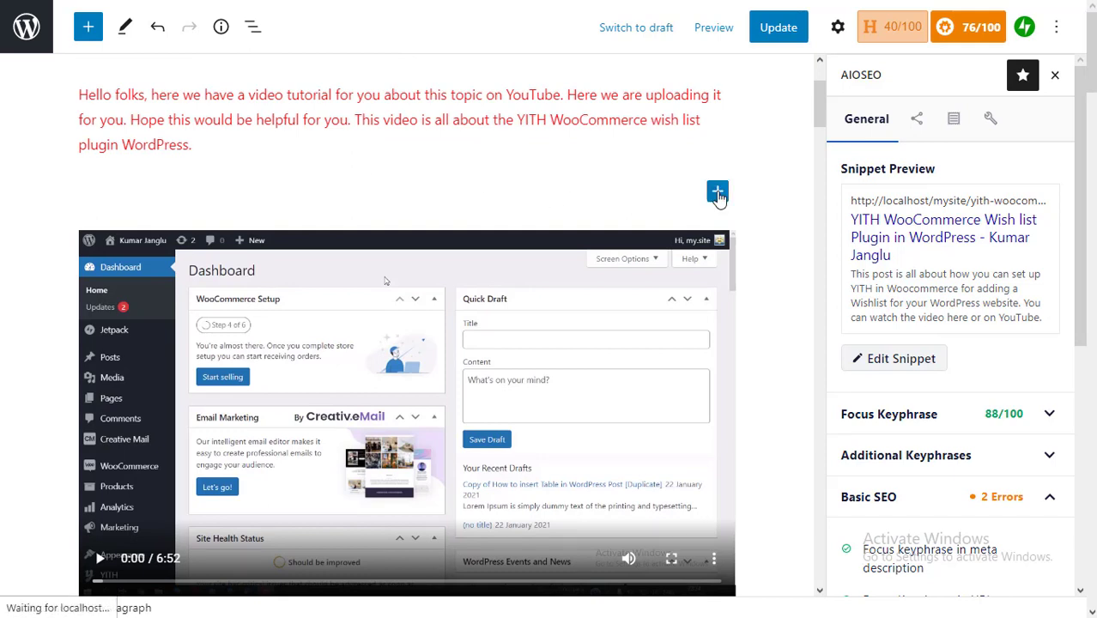
click(718, 195)
click(782, 263)
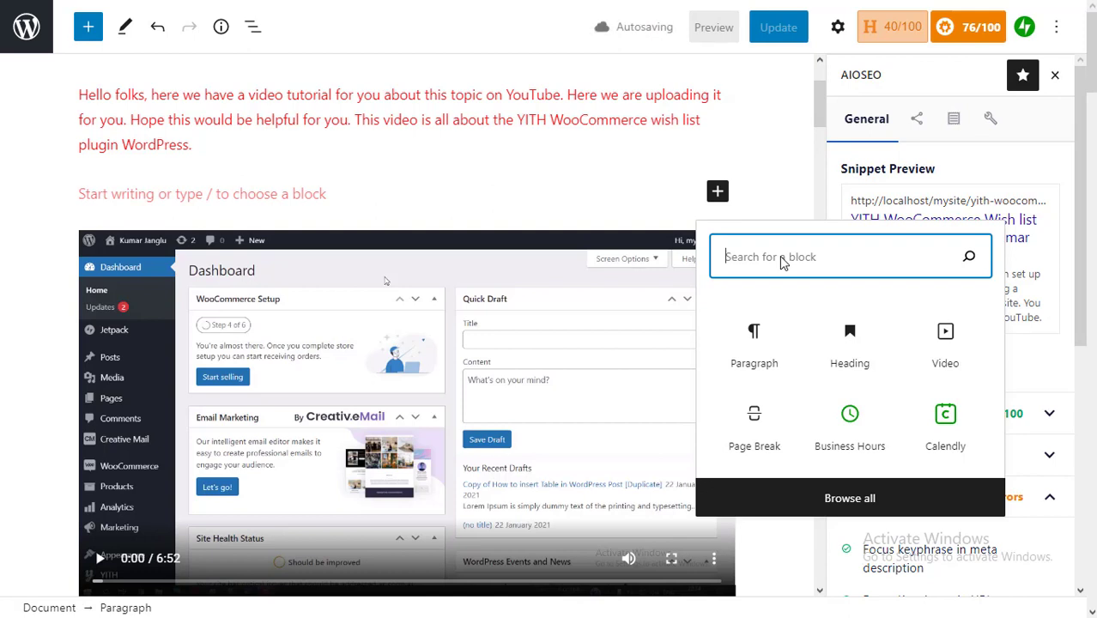
text(heading)
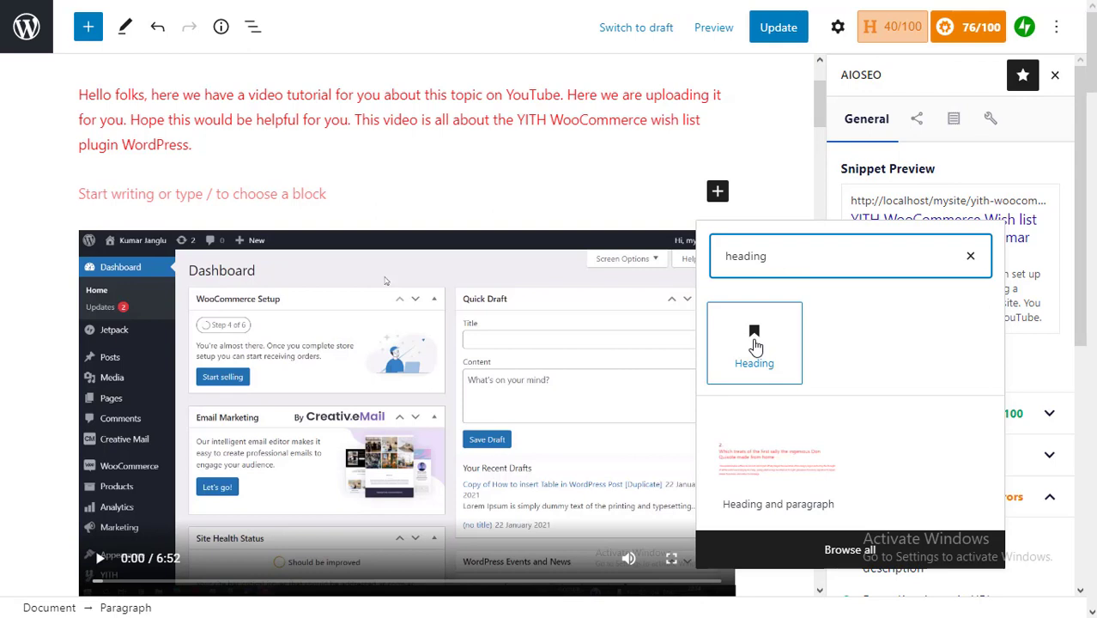
click(755, 346)
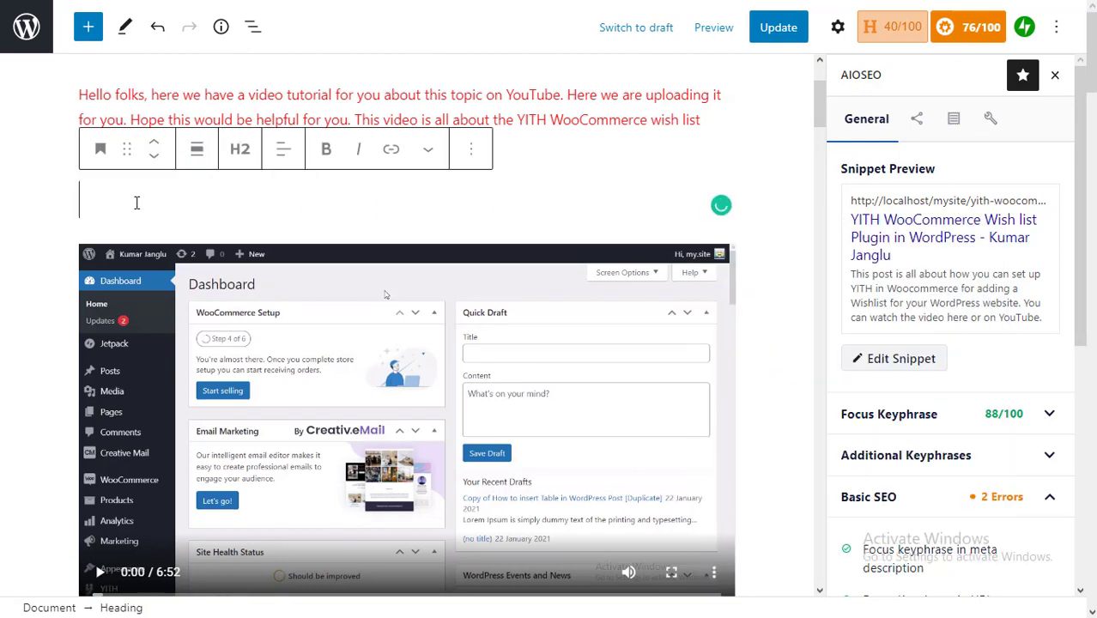
text(YITH WooCommerce Plugin for Wish list in WordPress Site)
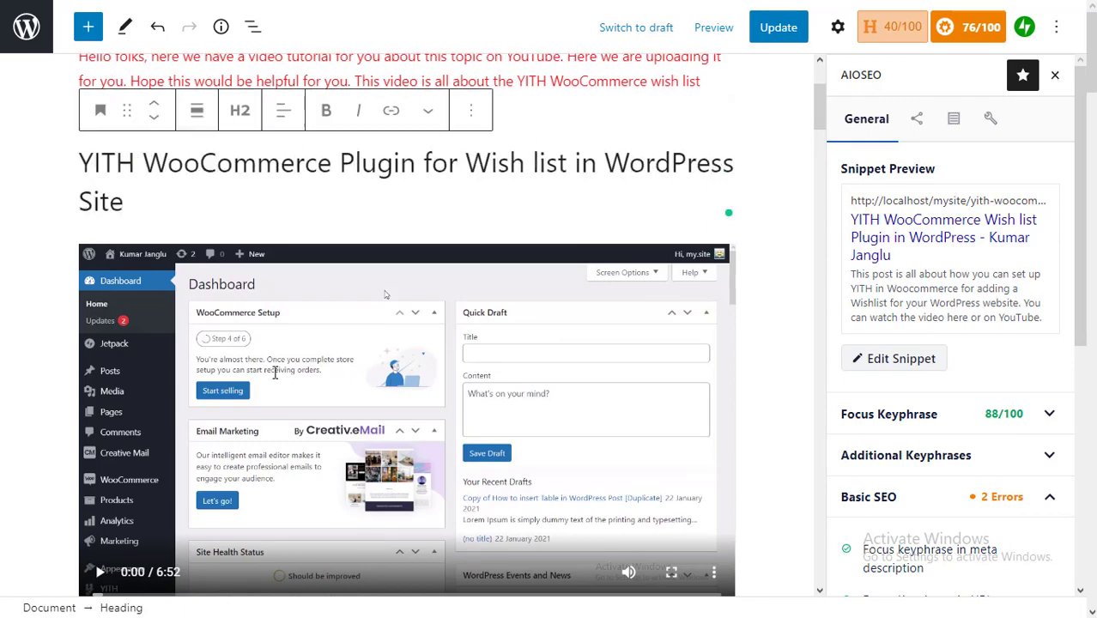
scroll(275, 371, down, 10)
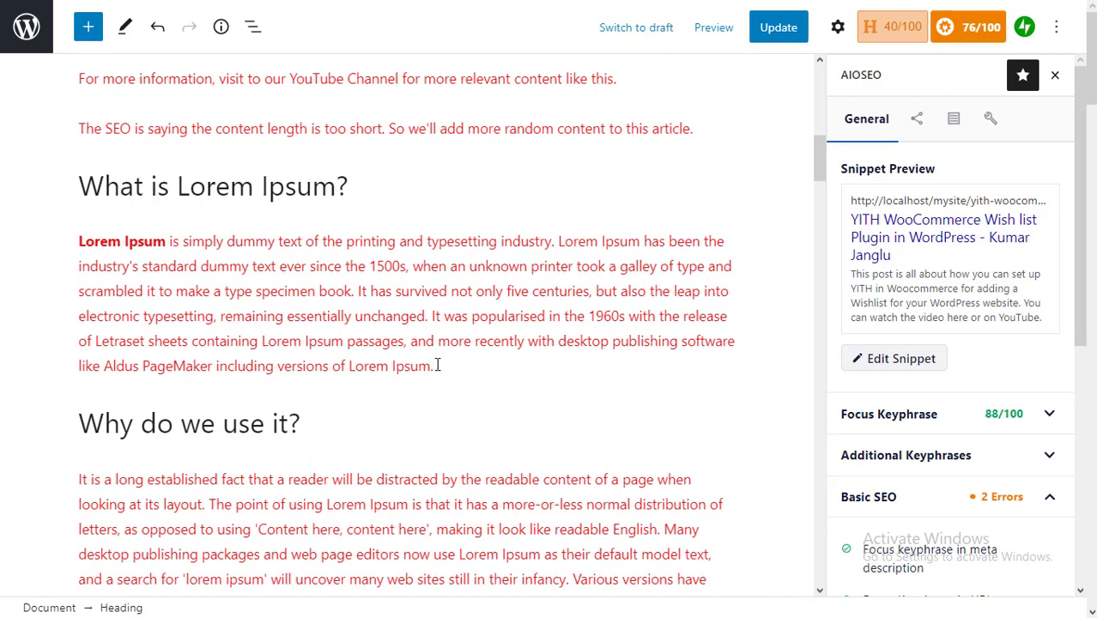
Step: Add an H3 heading "Lets make WordPress Site more Powerful" between the first "What is Lorem Ipsum?" paragraph and the "Why do we use it?" heading
click(438, 365)
key(Return)
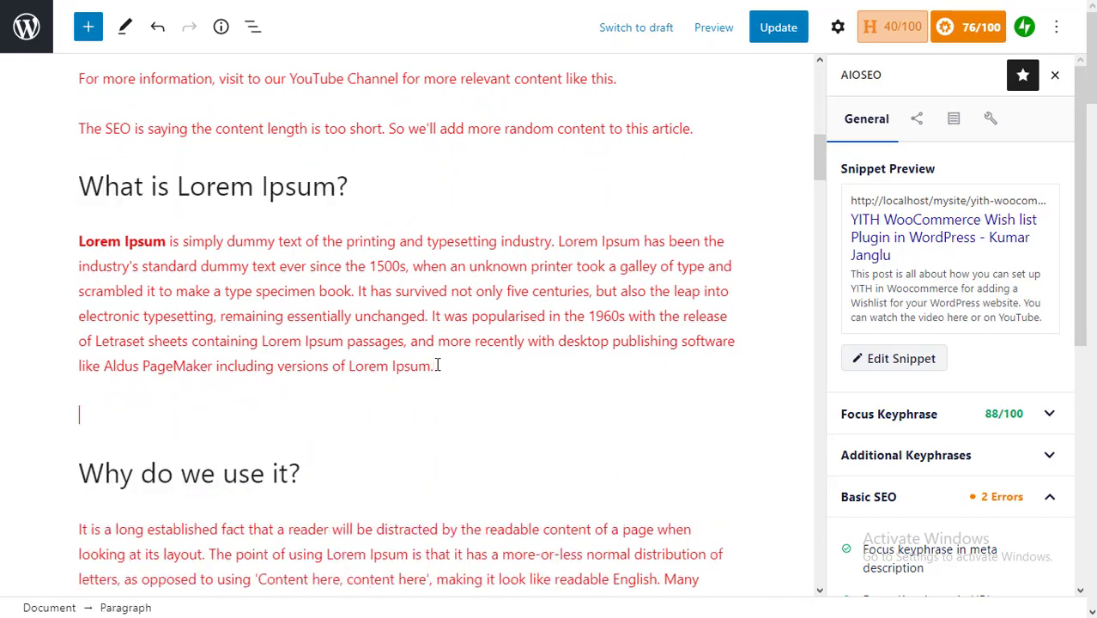
scroll(437, 365, down, 1)
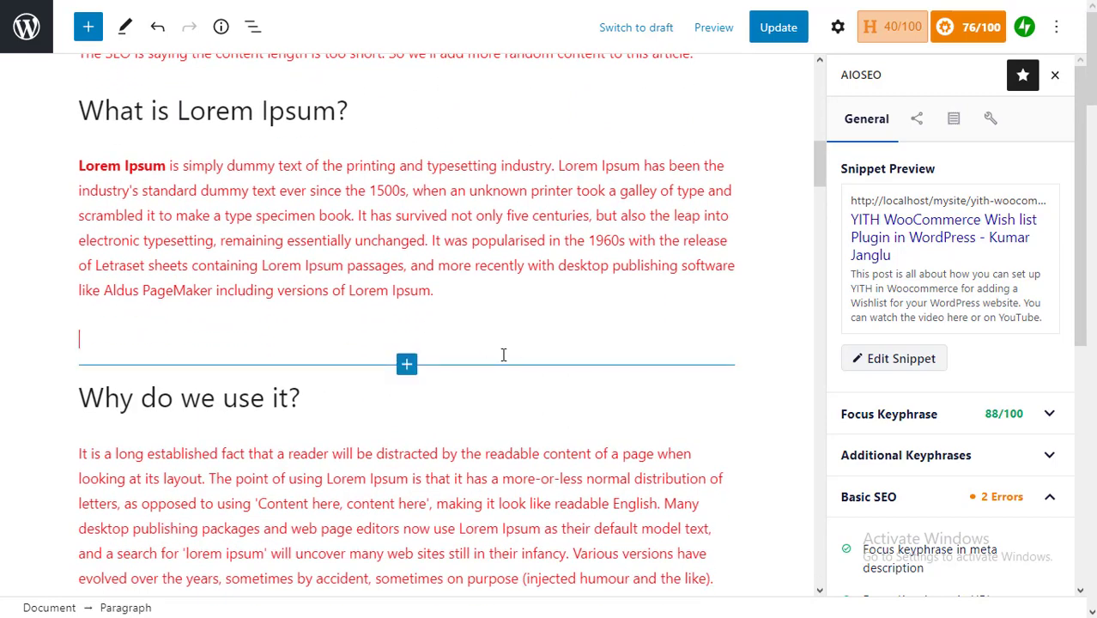
click(719, 338)
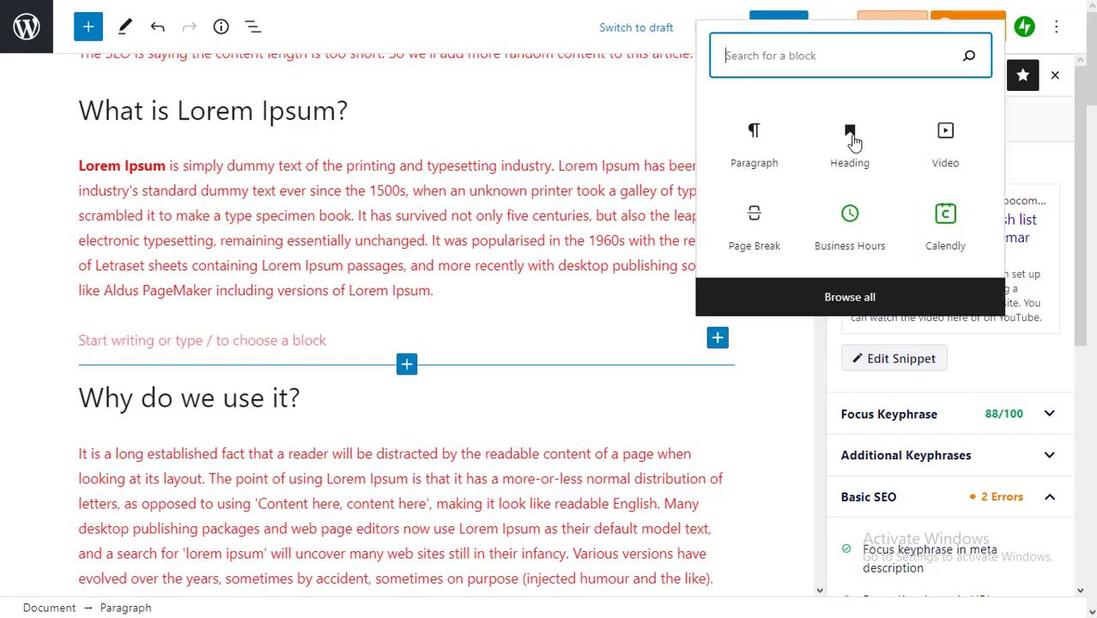
click(851, 137)
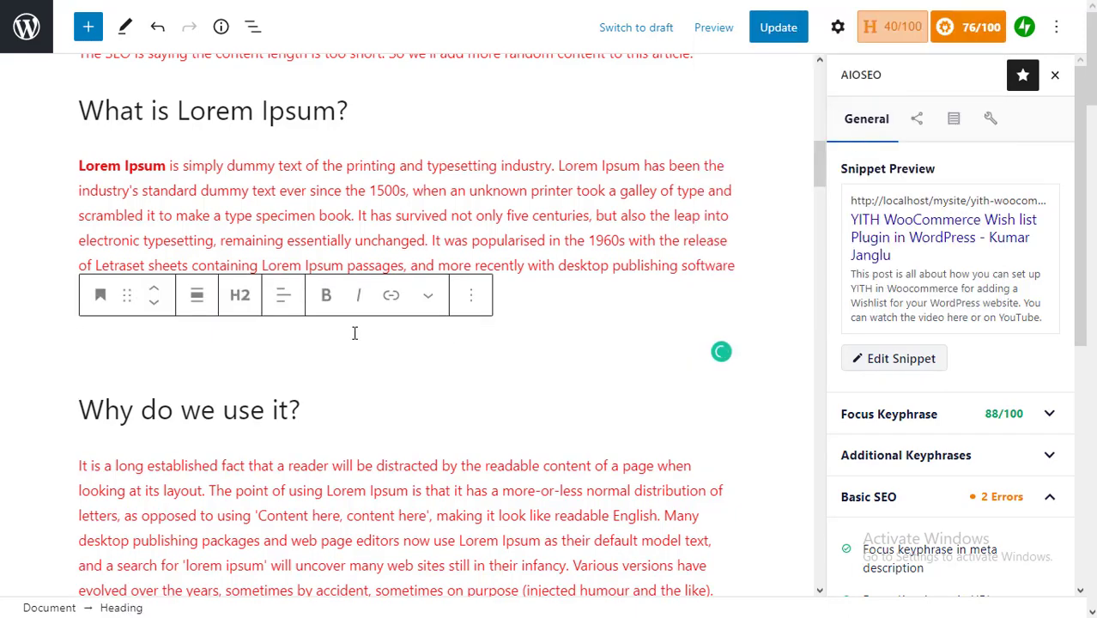
click(241, 297)
click(303, 348)
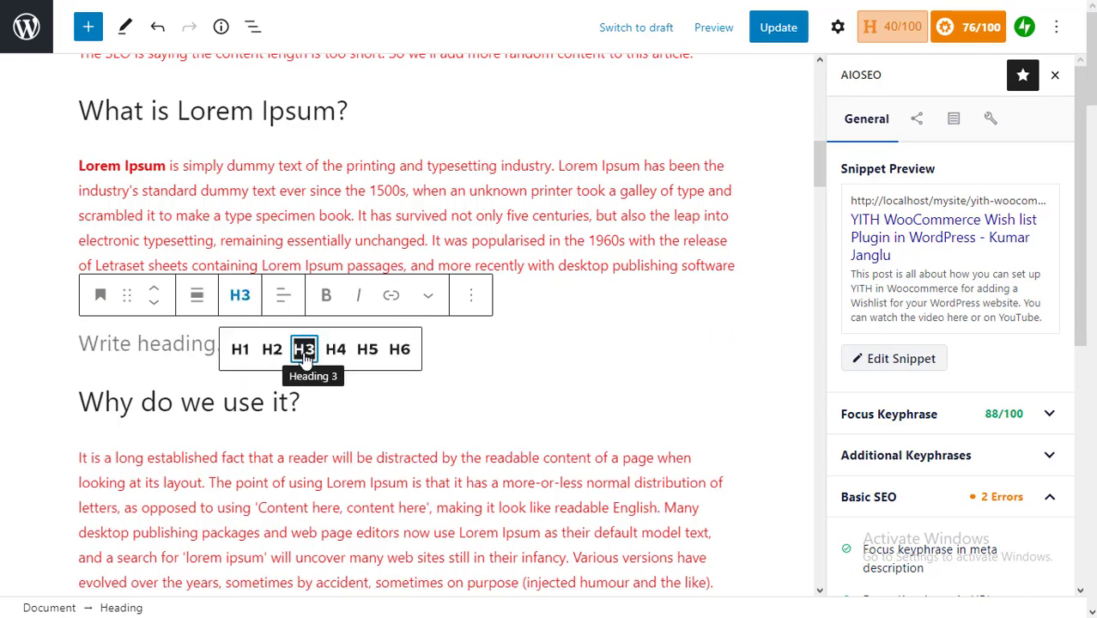
text(Lets make WordPress Site more Powerful)
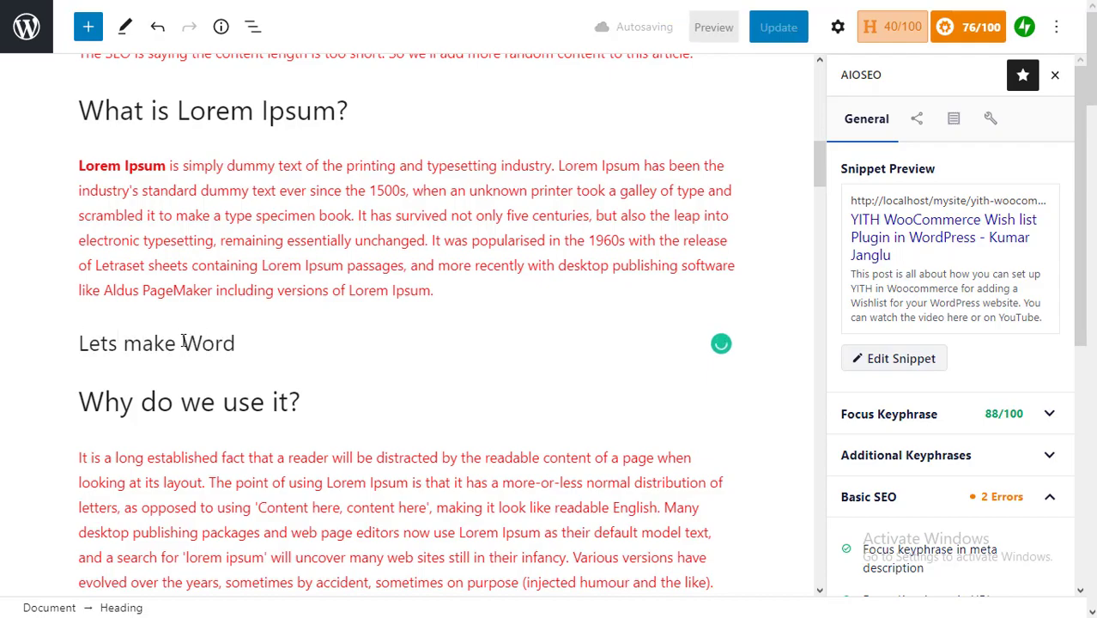
Step: Add below the H3 heading the paragraph "Here are some of the tips following which you can actually build very high quality and powerful website in WordPress."
key(Return)
text(Here are some of the tips following which you can actually build very high quality and powerful website in WordPress.)
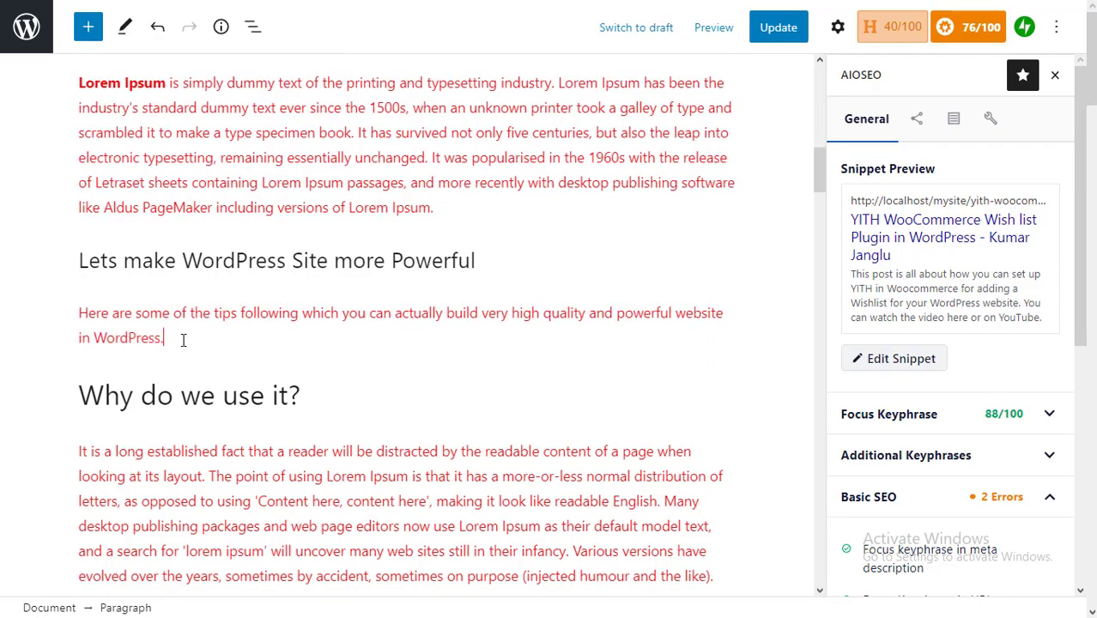
Step: Examine the check for the focus keyphrase in subheadings and compare it with the headings used throughout the post
scroll(333, 470, down, 5)
scroll(333, 471, down, 12)
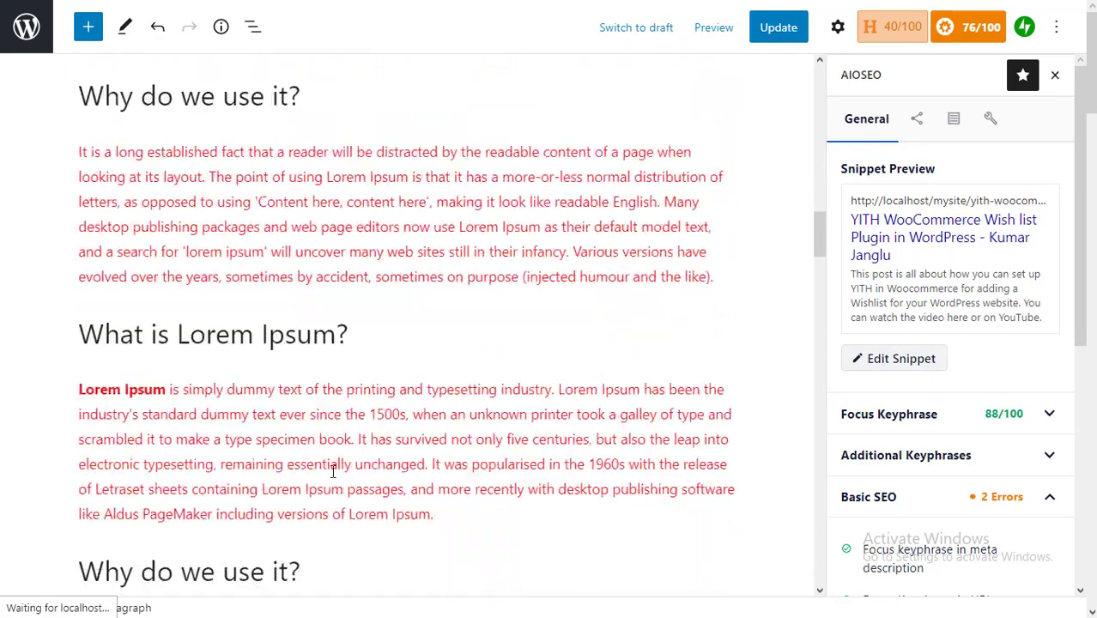
scroll(333, 474, down, 12)
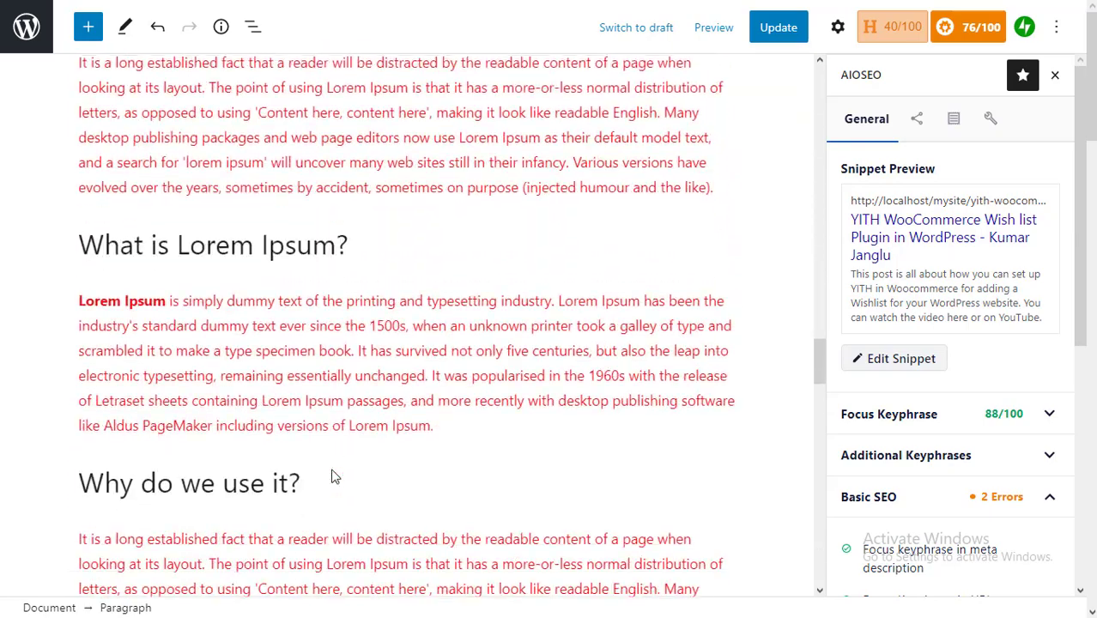
scroll(333, 471, down, 10)
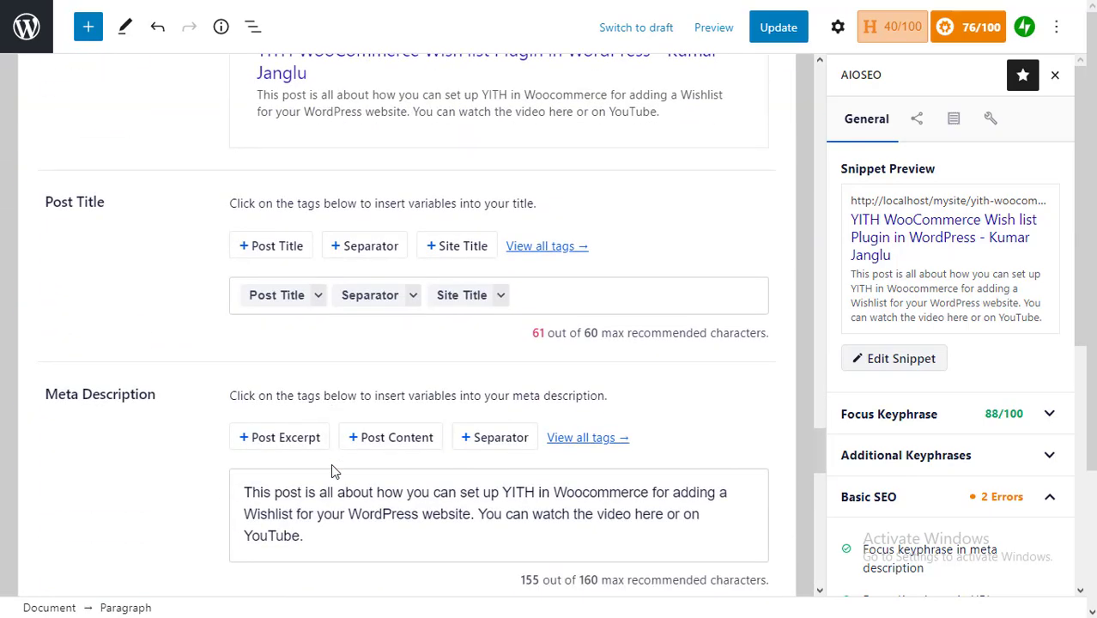
scroll(333, 470, down, 3)
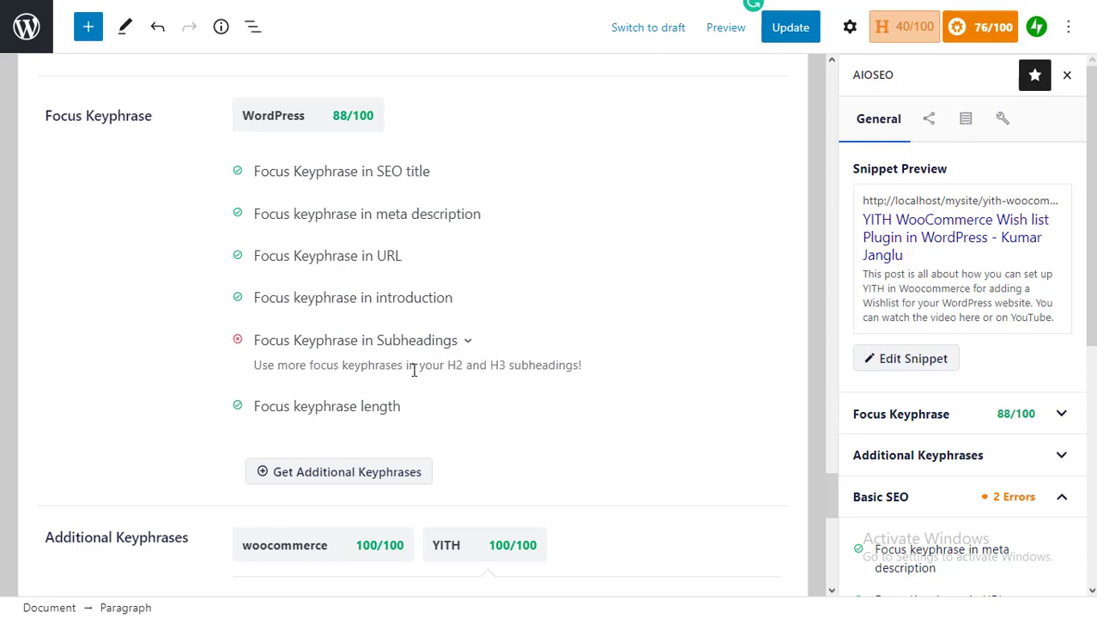
scroll(583, 333, up, 10)
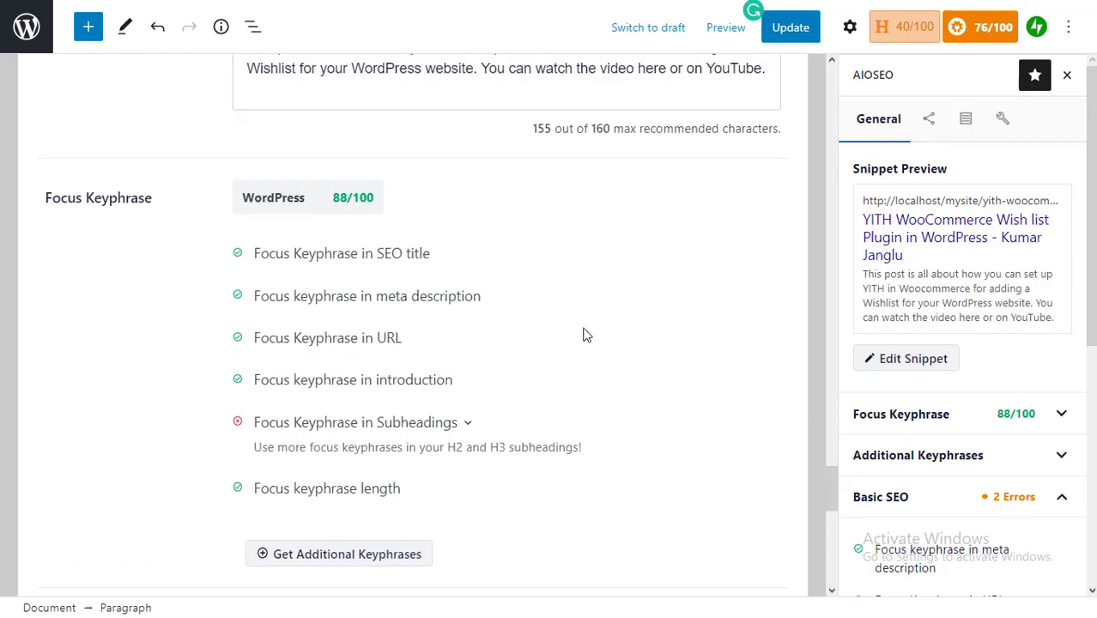
scroll(583, 335, up, 10)
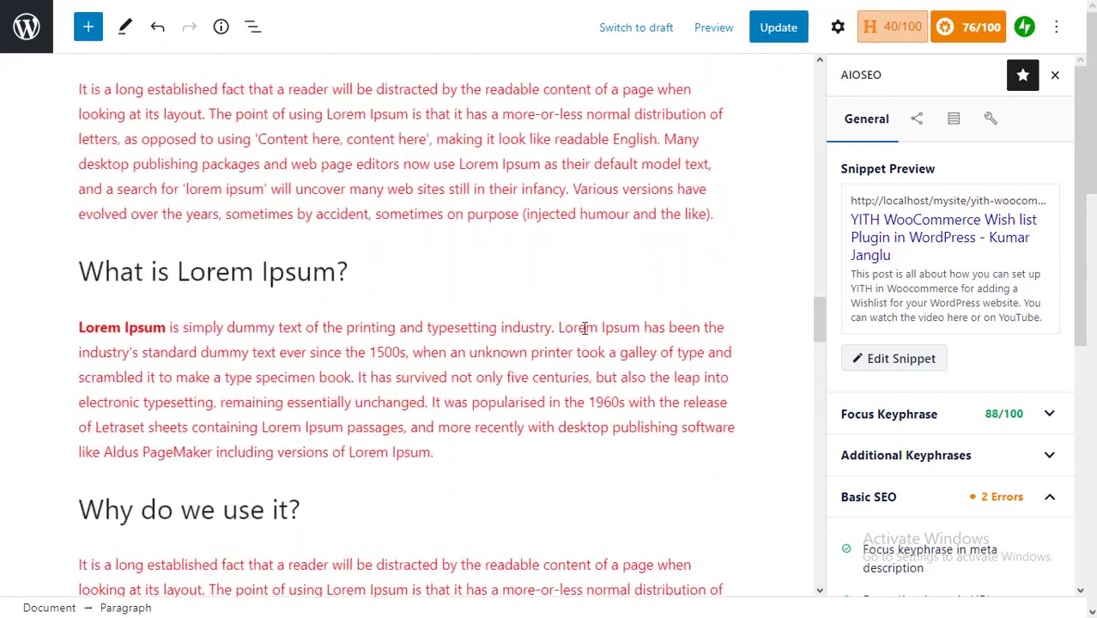
scroll(583, 335, up, 10)
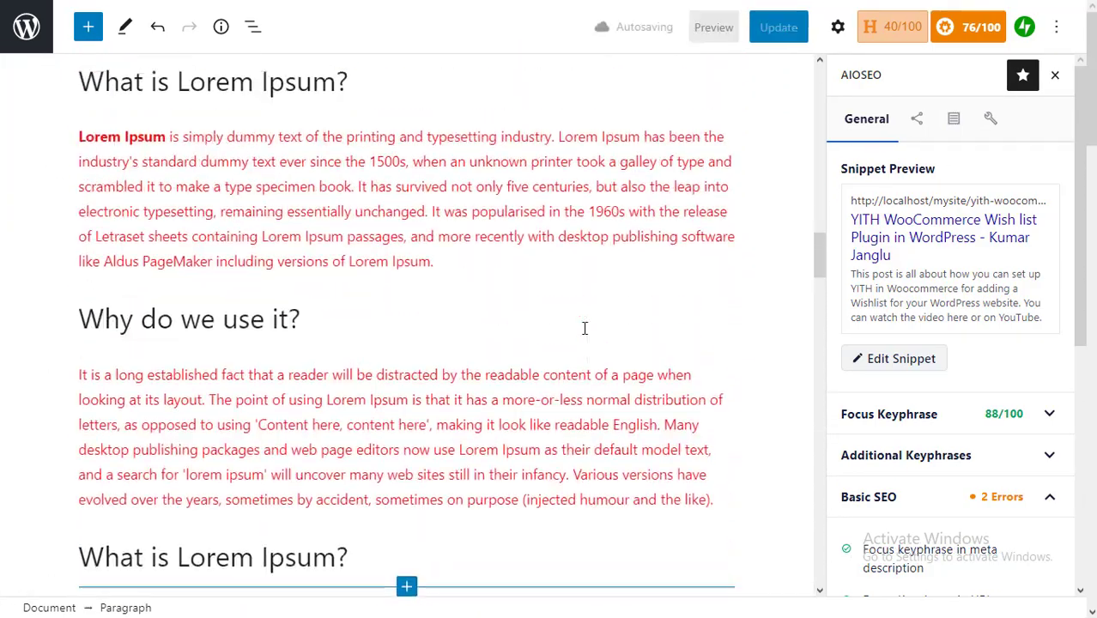
scroll(585, 328, up, 10)
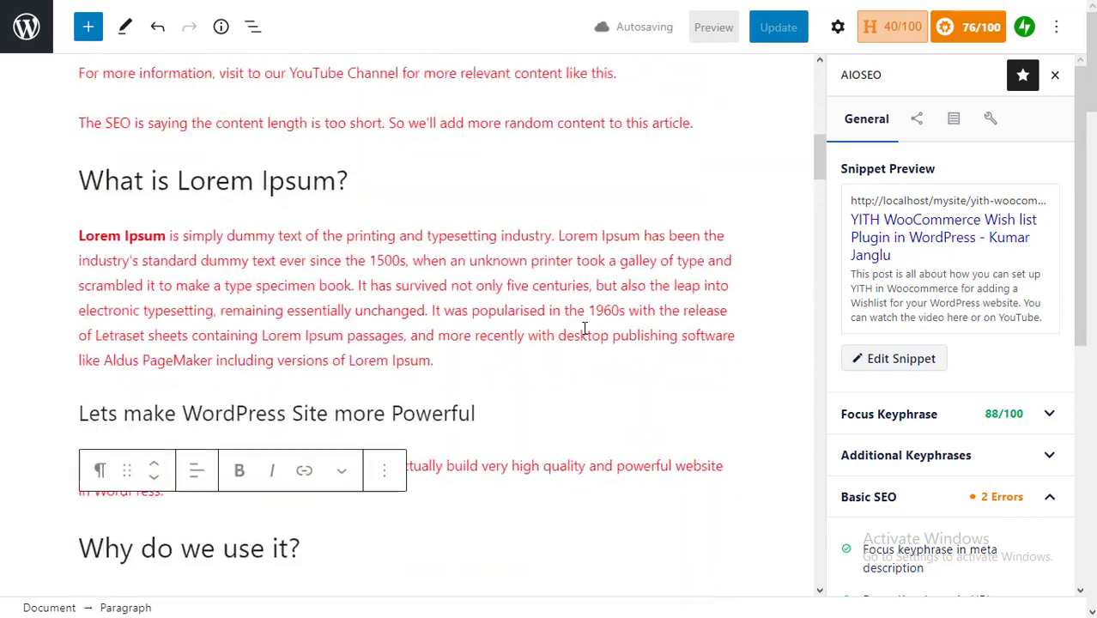
scroll(584, 326, up, 5)
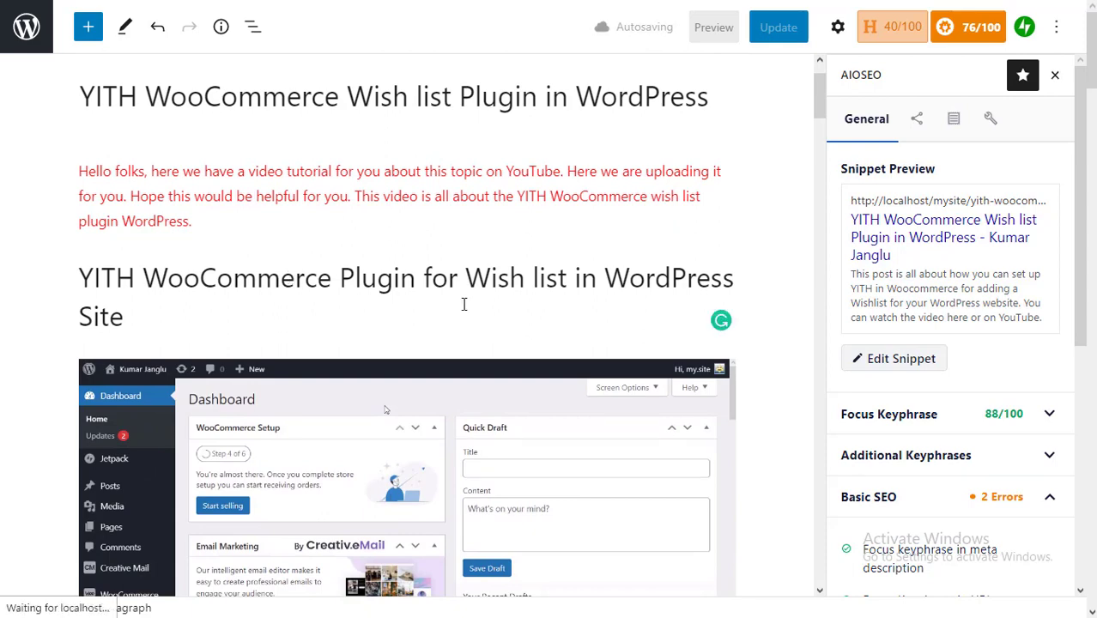
Step: Extend the H3 heading to read "Lets make WordPress Site more Powerful By YITH WooCommerce Plugin for Wish list"
scroll(463, 304, down, 3)
scroll(464, 304, down, 3)
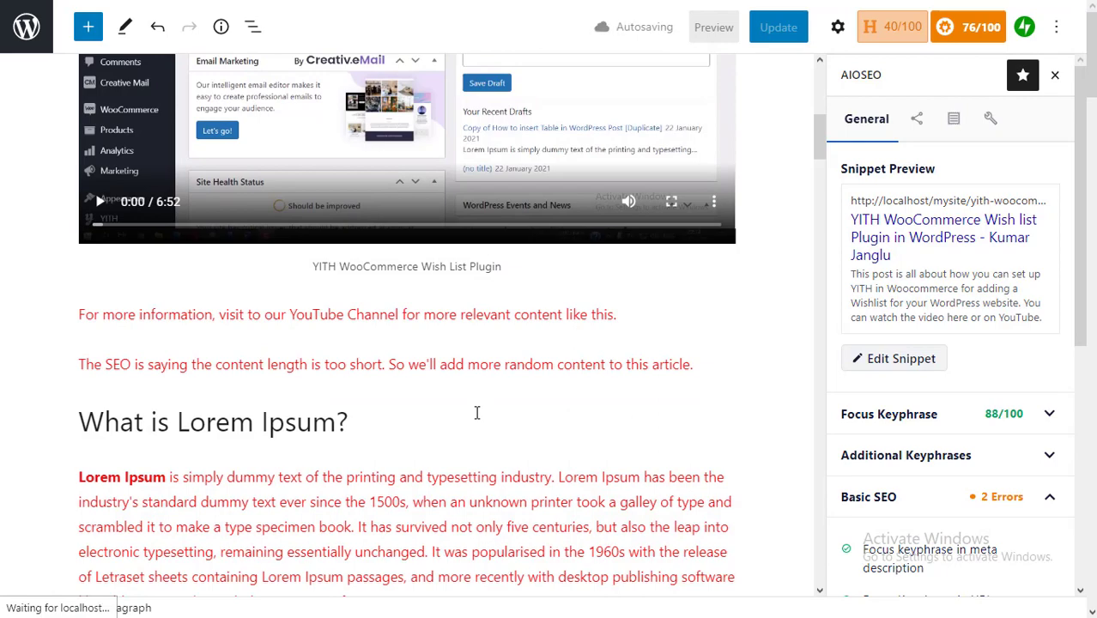
scroll(478, 413, down, 7)
scroll(477, 413, up, 1)
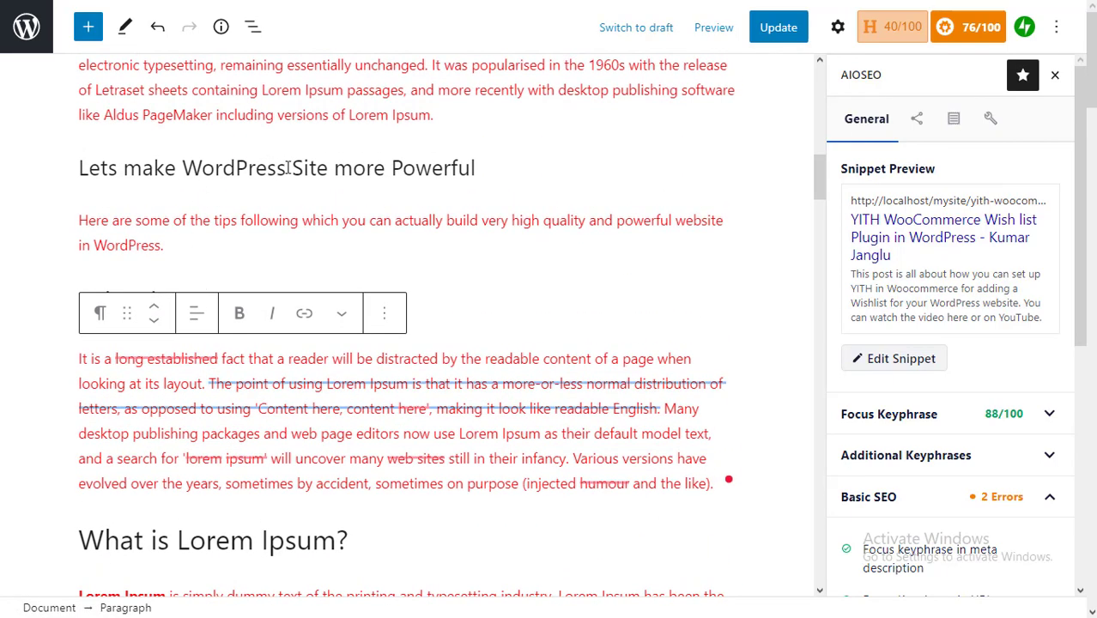
click(486, 168)
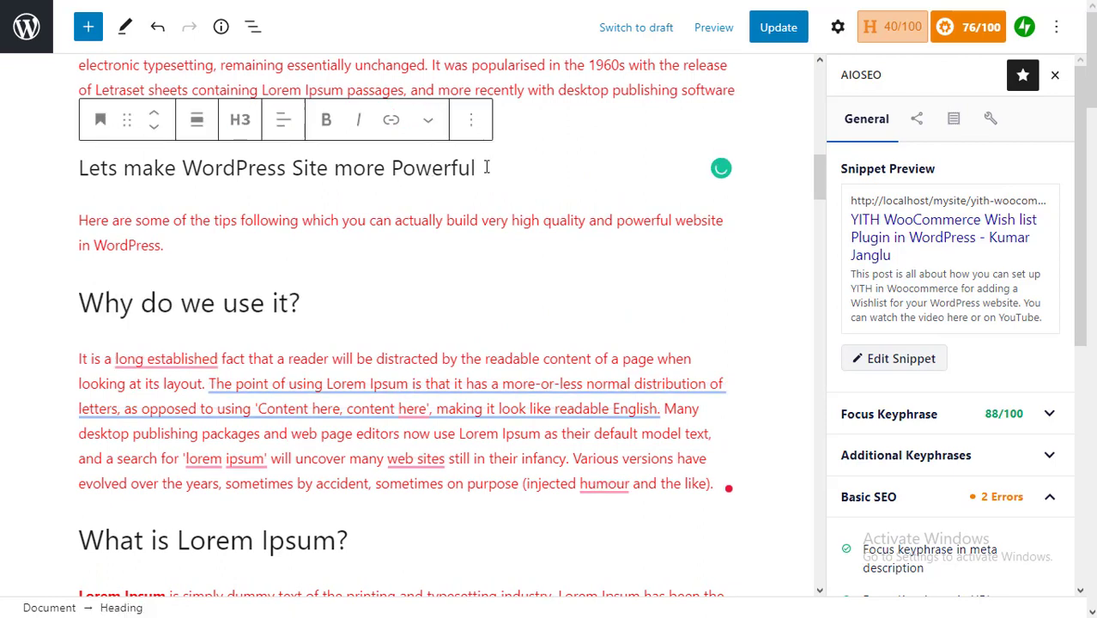
text(By)
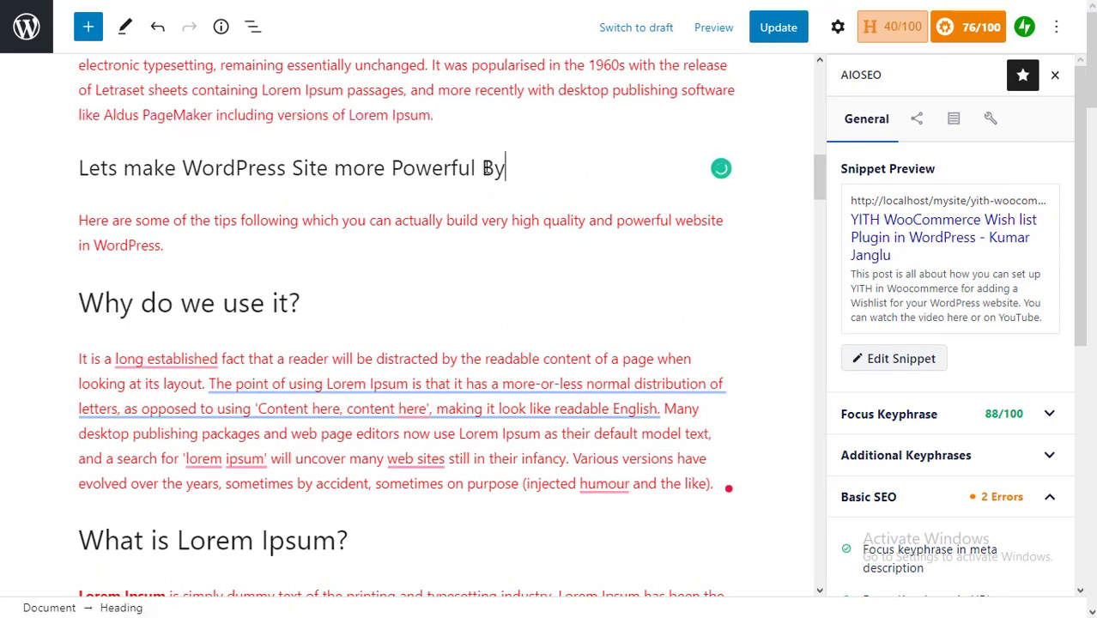
text( YITH WooComm)
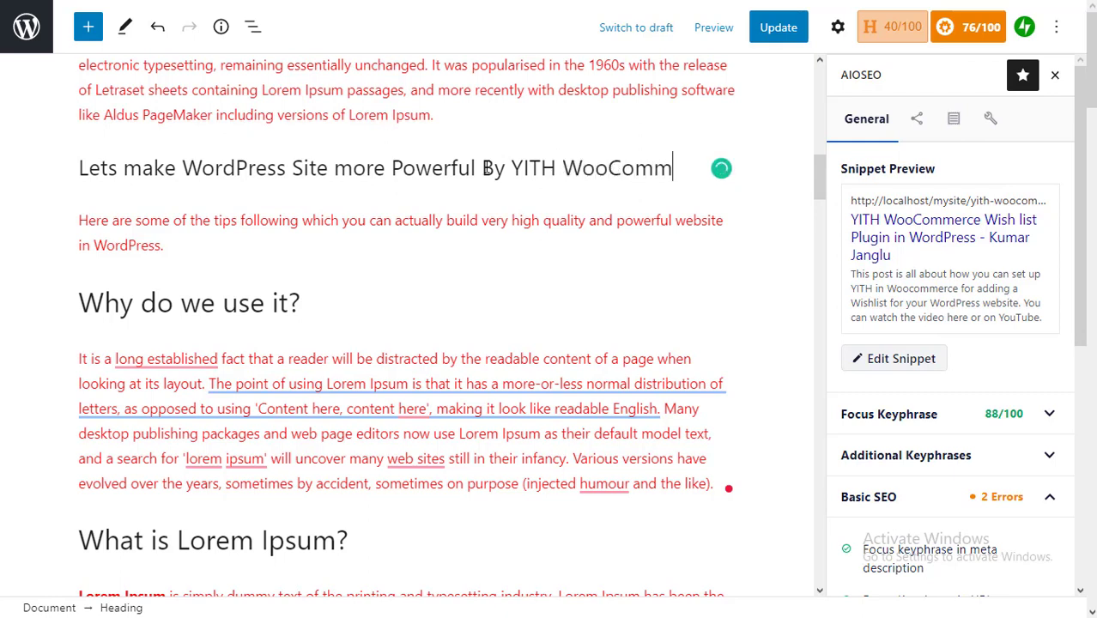
text(erce Plugin )
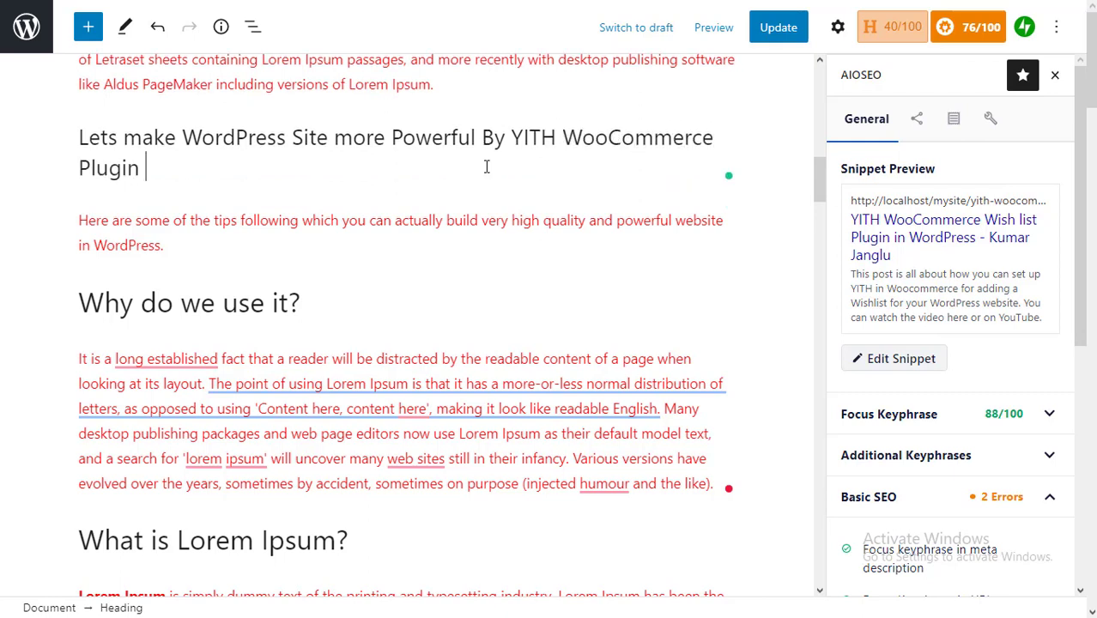
text(for Wish list)
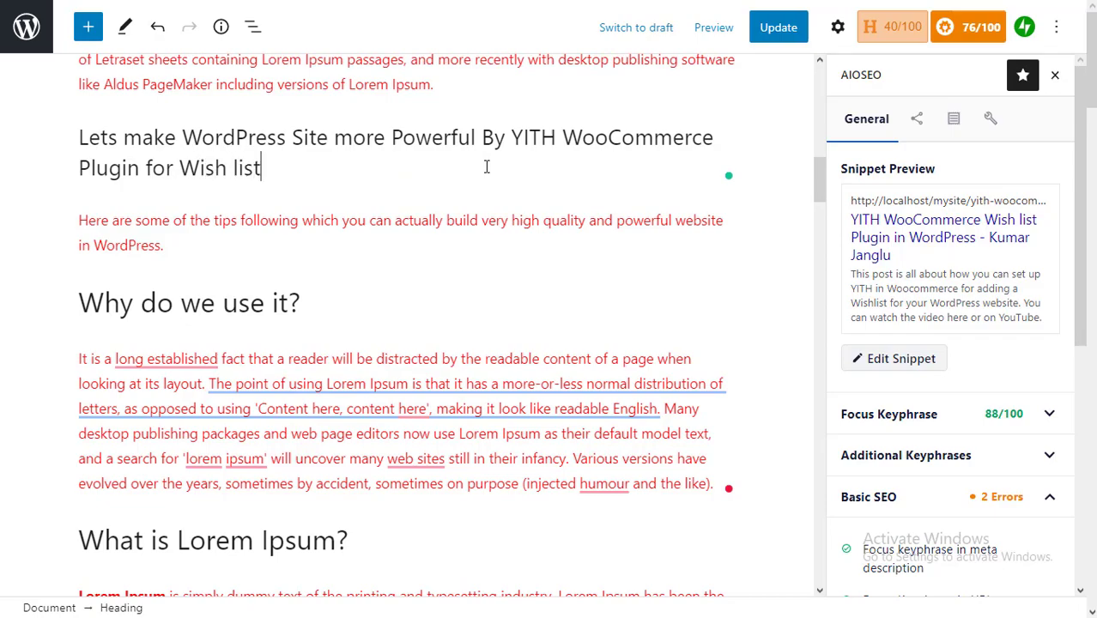
Step: Recheck the focus keyphrase in subheadings and examine the Basic SEO page analysis, down to the internal and external links checks
scroll(627, 378, down, 6)
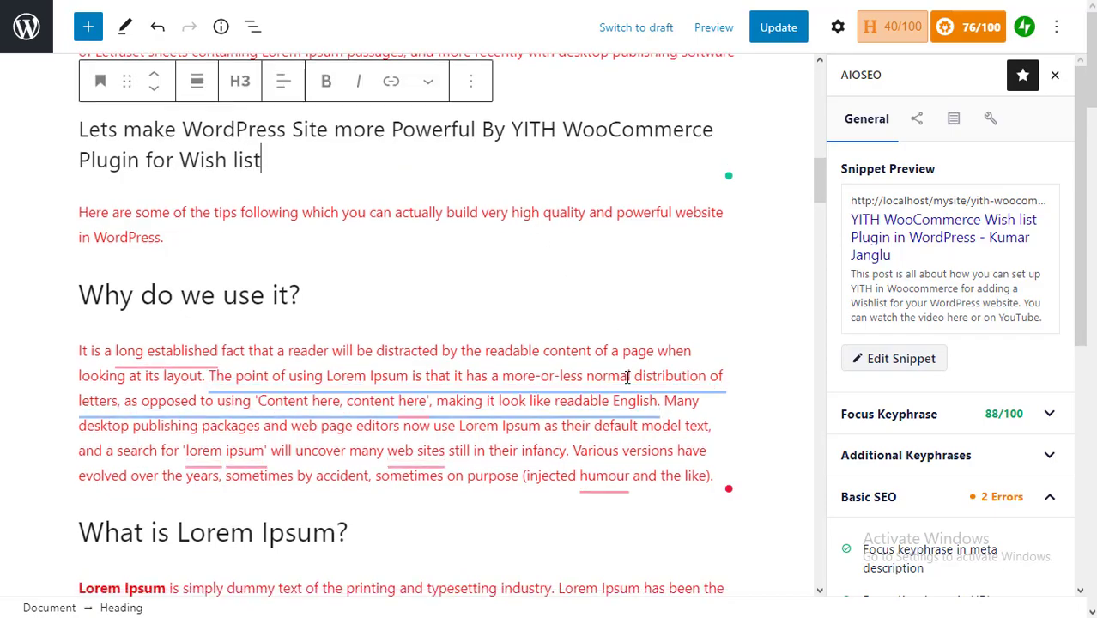
scroll(627, 375, down, 5)
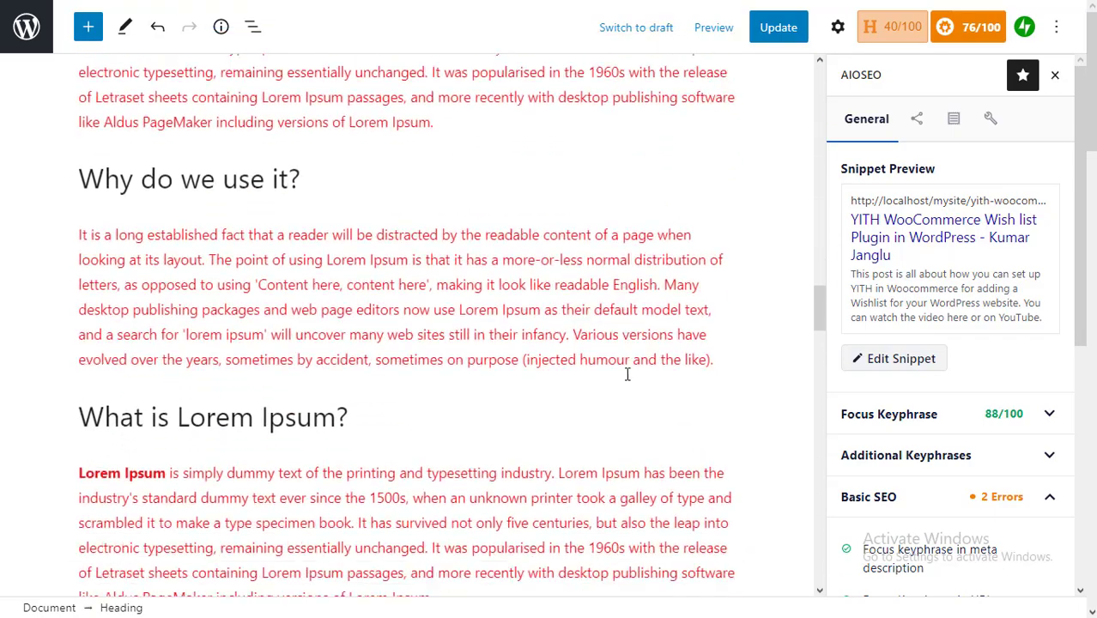
scroll(628, 365, down, 15)
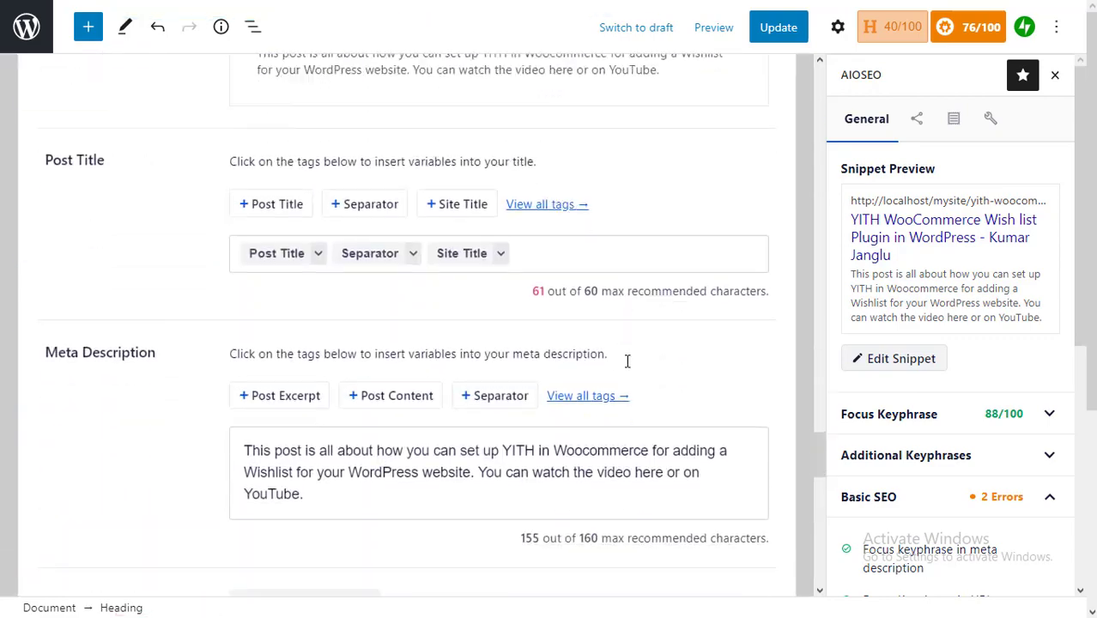
scroll(625, 367, down, 1)
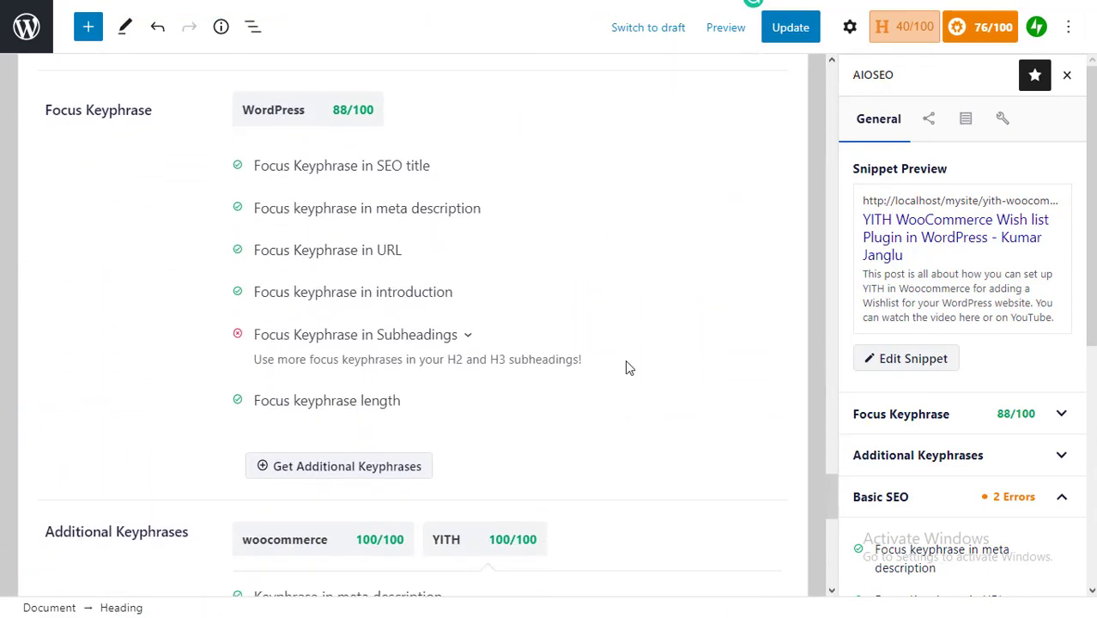
scroll(623, 413, down, 2)
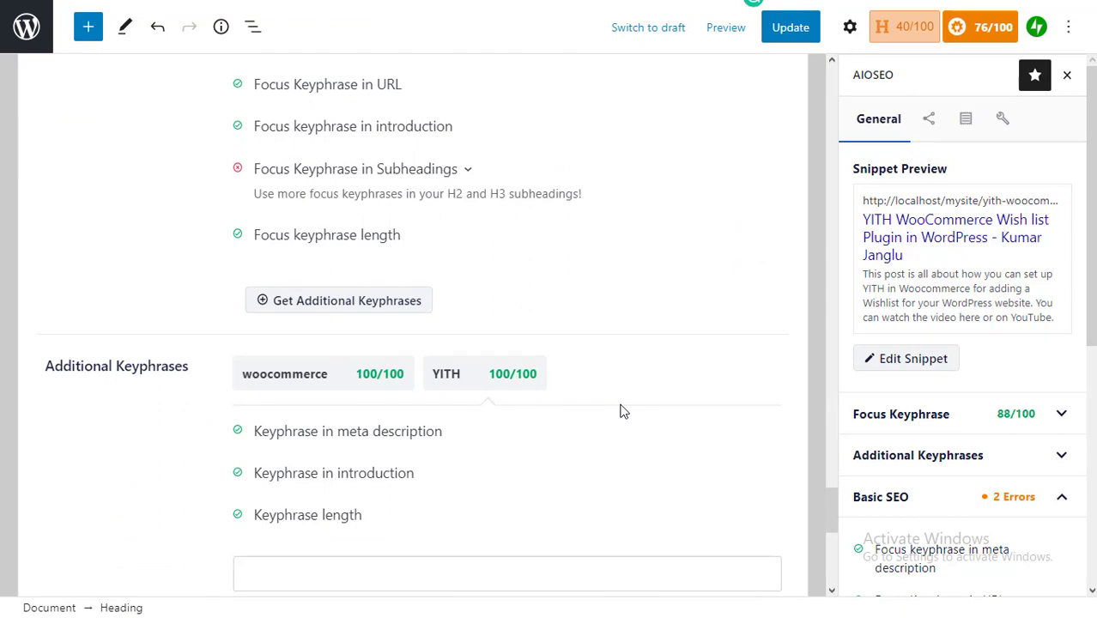
scroll(624, 412, down, 4)
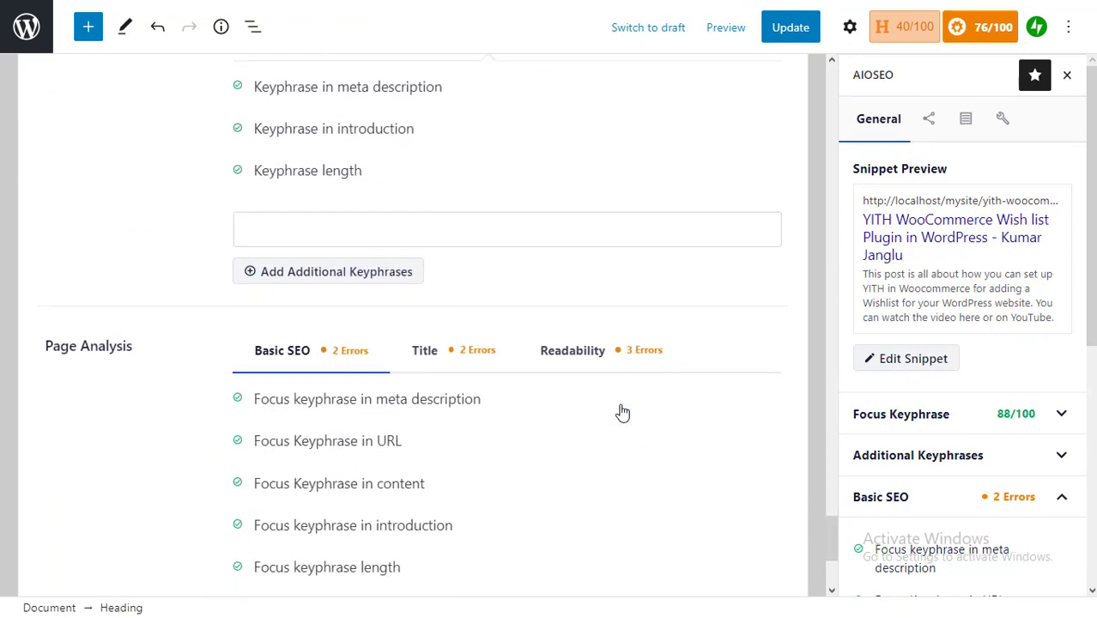
scroll(623, 413, down, 3)
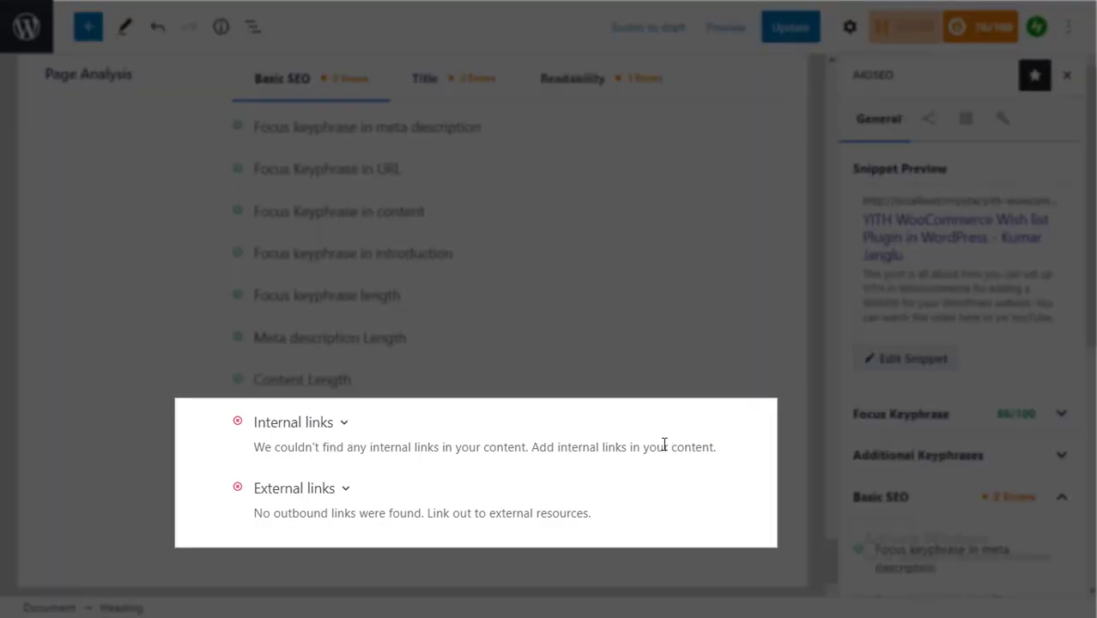
Step: Link the word "WordPress" in the H3 heading to the internal address localhost/mysite
scroll(601, 231, up, 20)
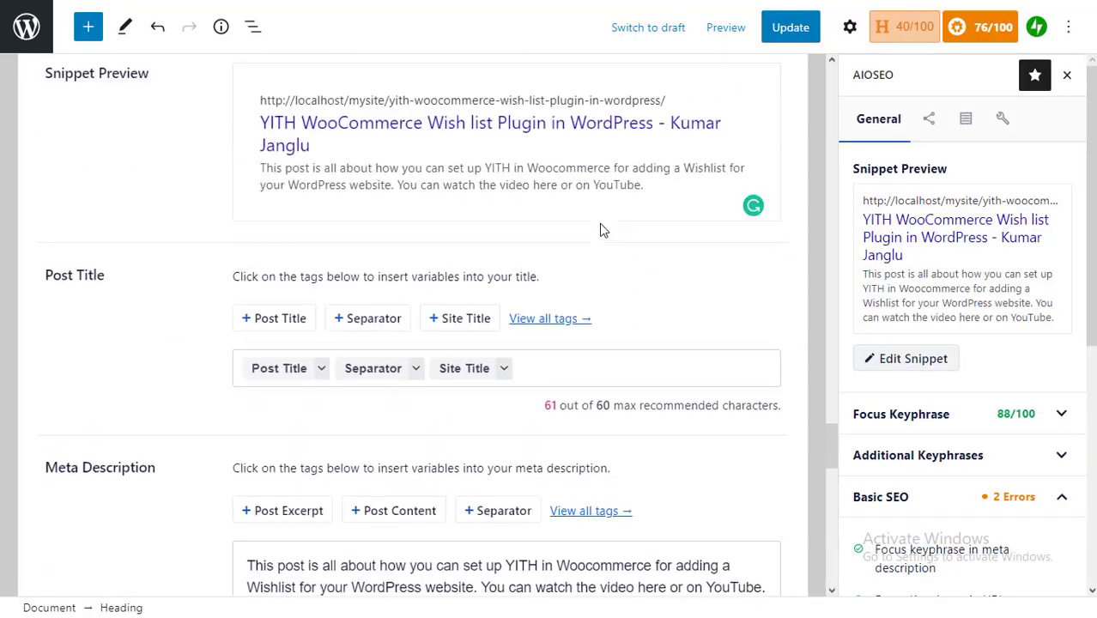
scroll(600, 228, up, 8)
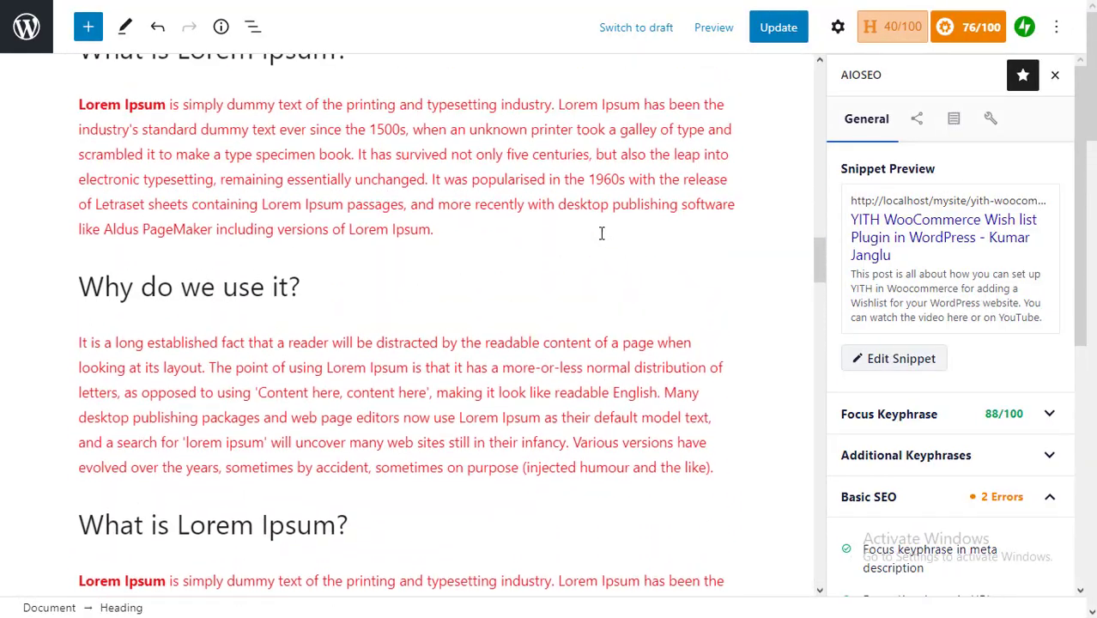
scroll(601, 232, up, 8)
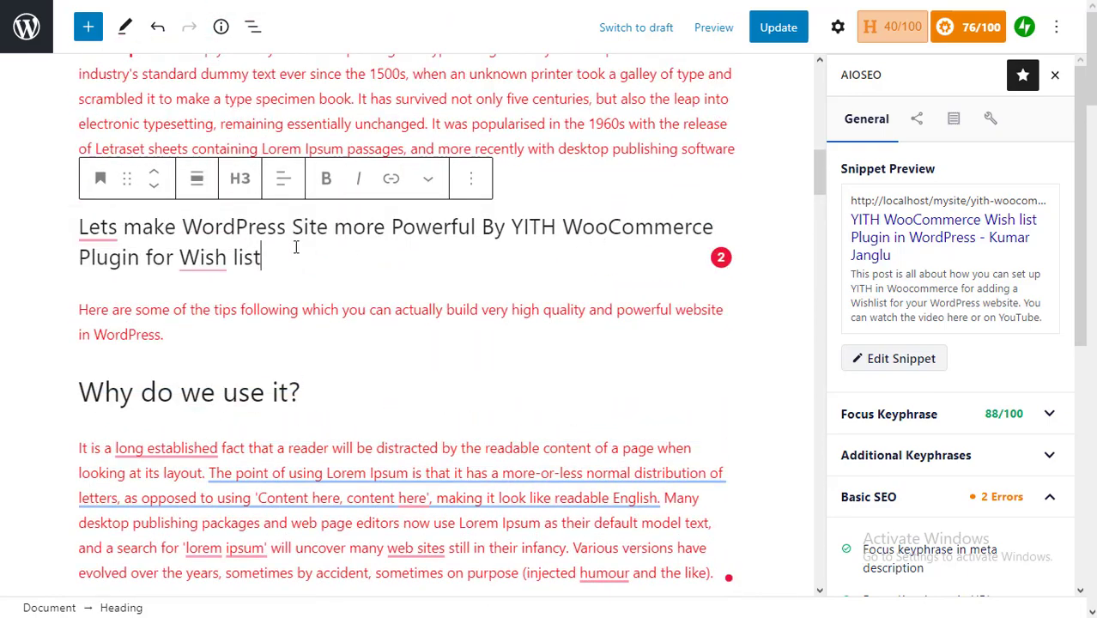
mouse_move(88, 225)
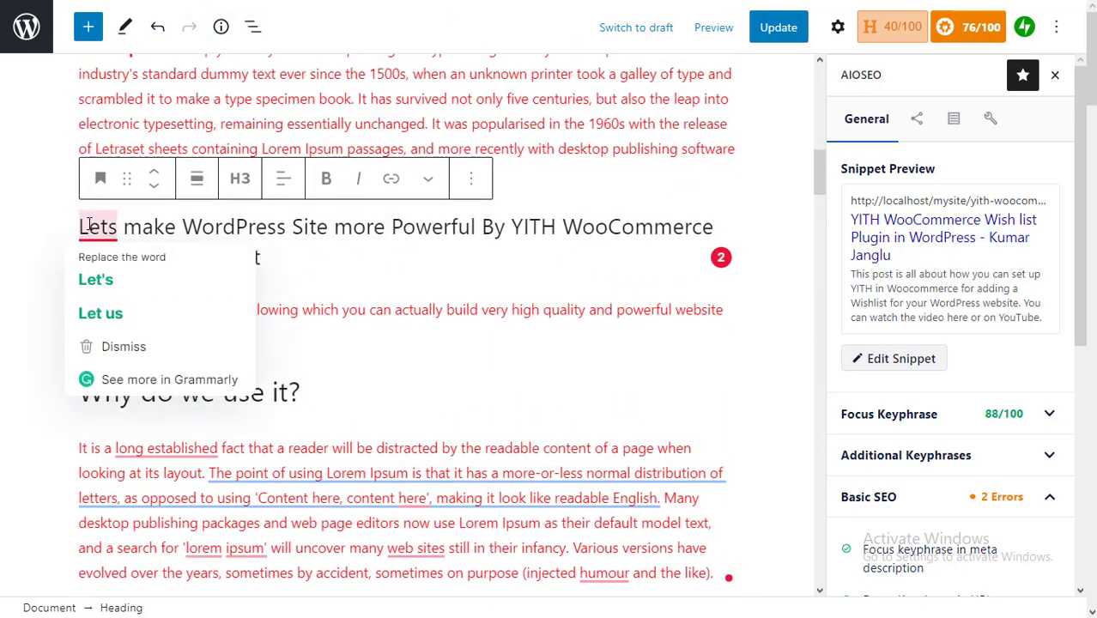
click(332, 227)
drag(183, 227, 288, 227)
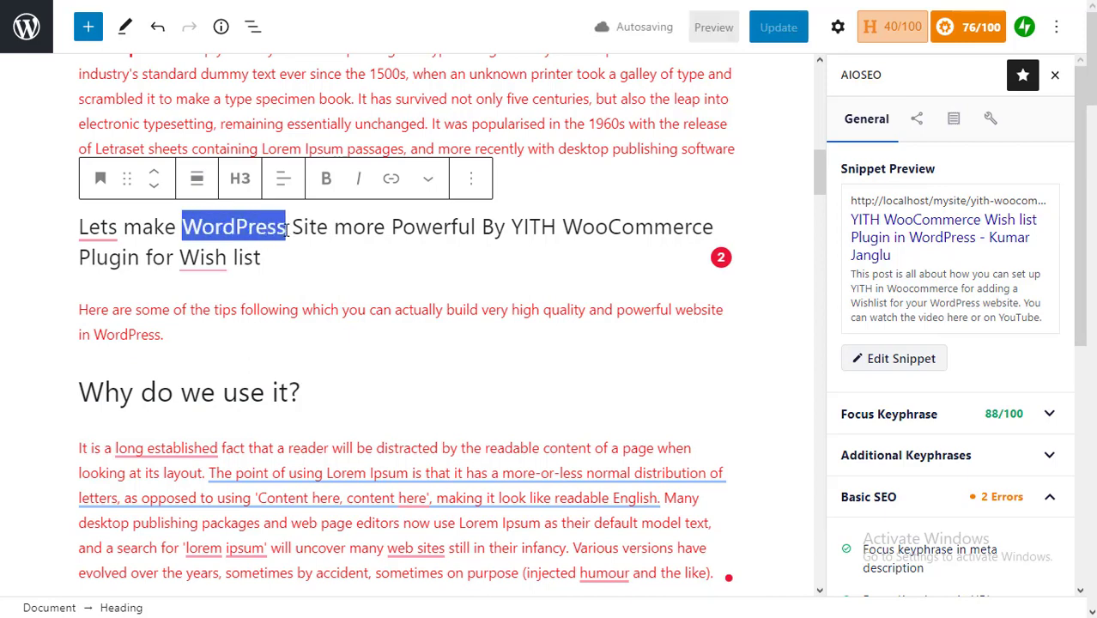
click(391, 182)
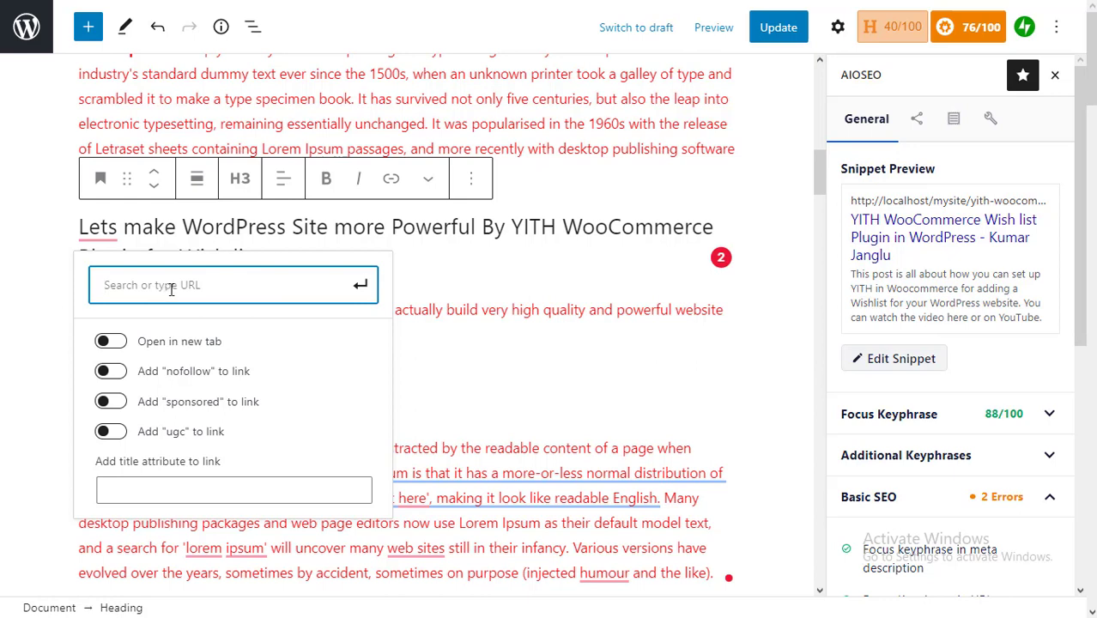
text(localhost)
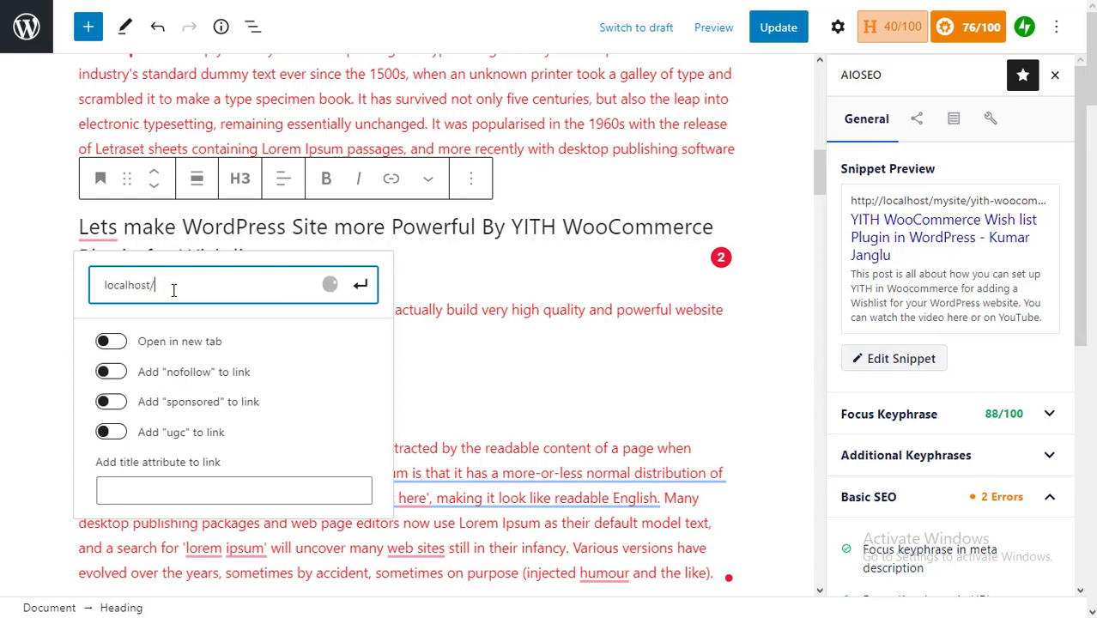
text(/mysite)
click(363, 297)
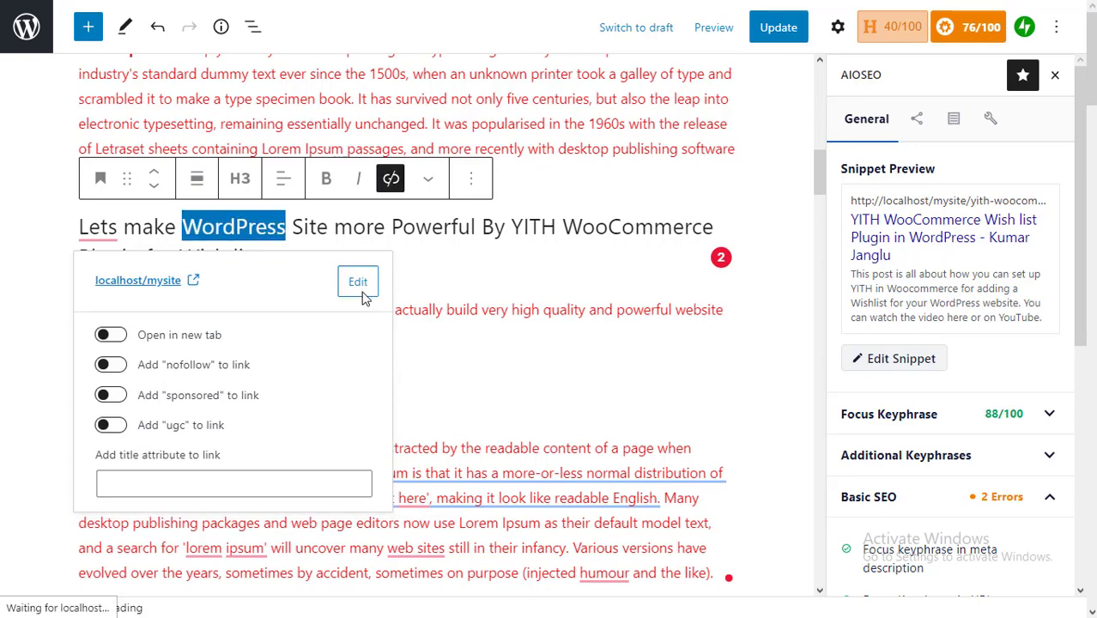
click(433, 340)
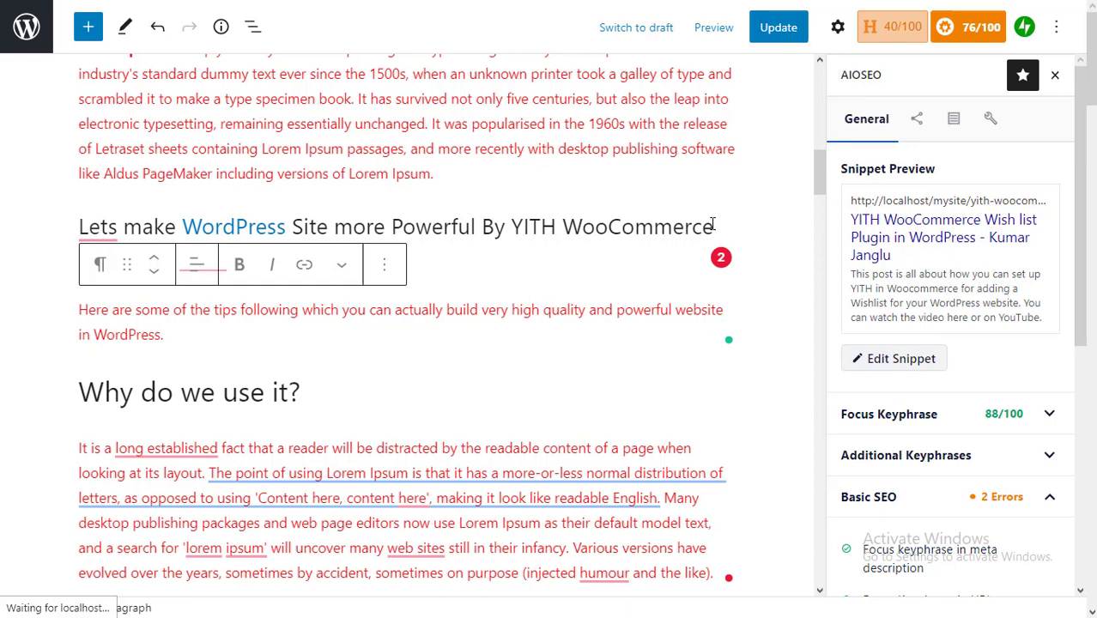
Step: Link the word "WooCommerce" in the H3 heading to the site owner's external .online website, using its https address
double_click(713, 226)
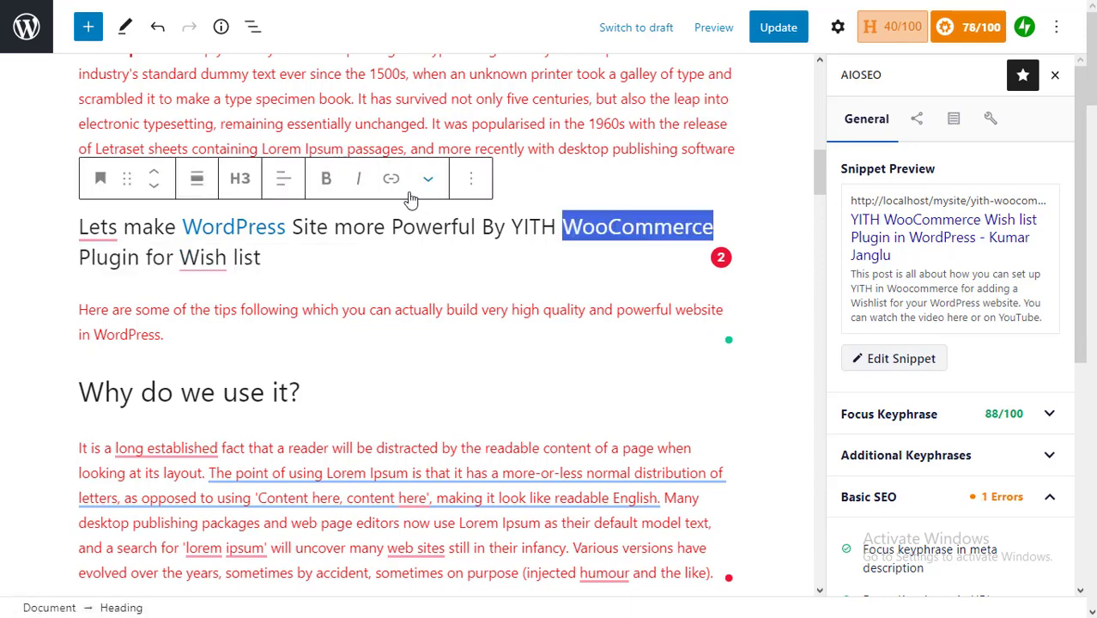
click(391, 182)
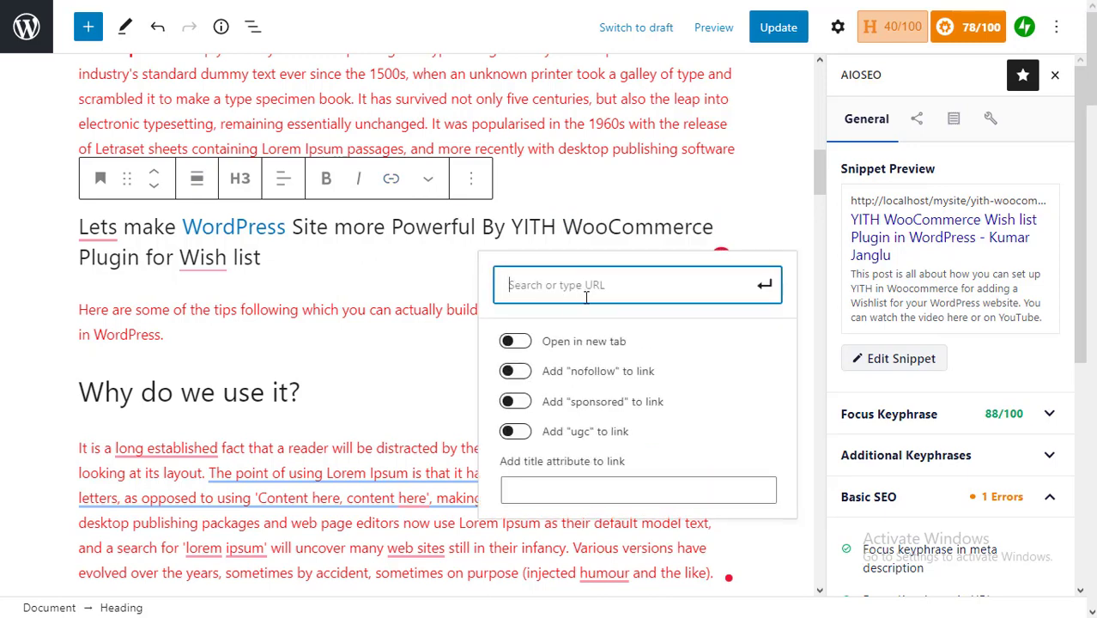
text(https://kumar)
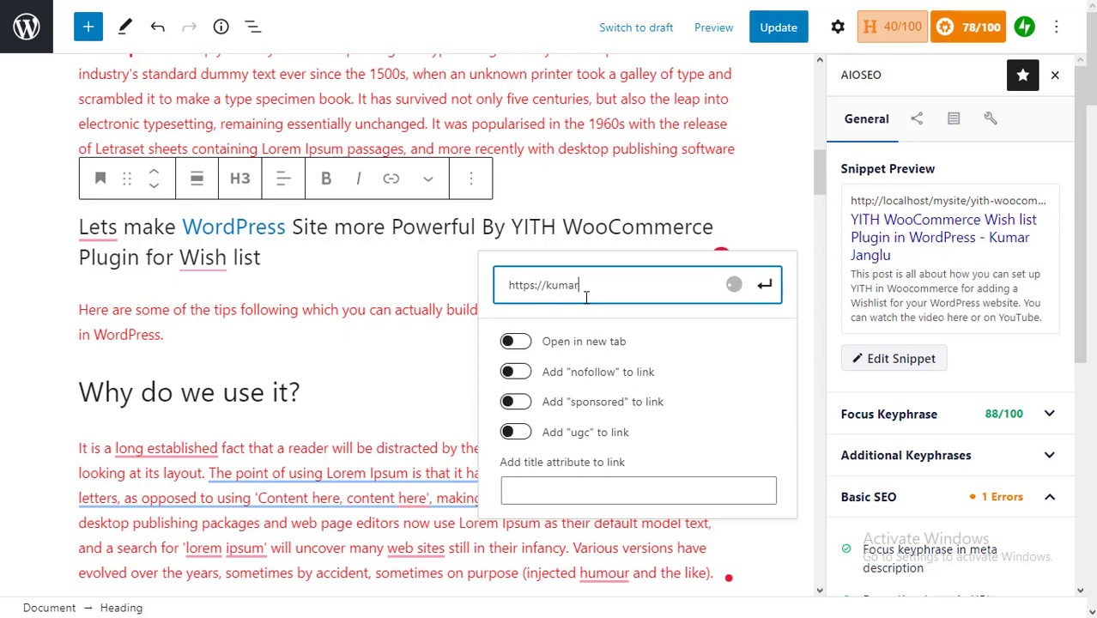
text(janglu.online)
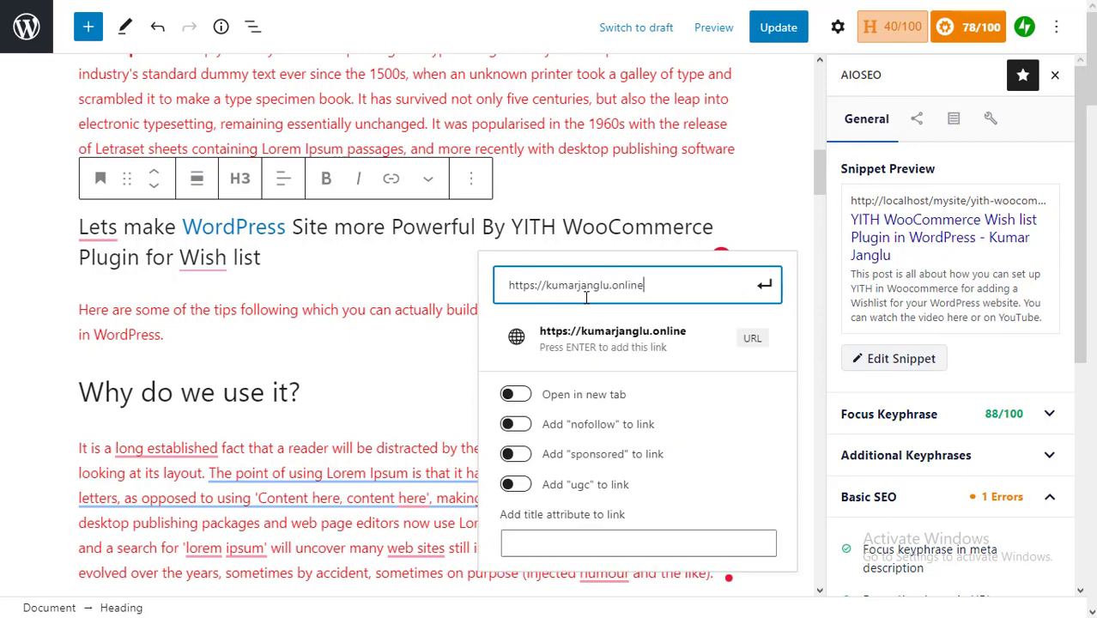
key(Return)
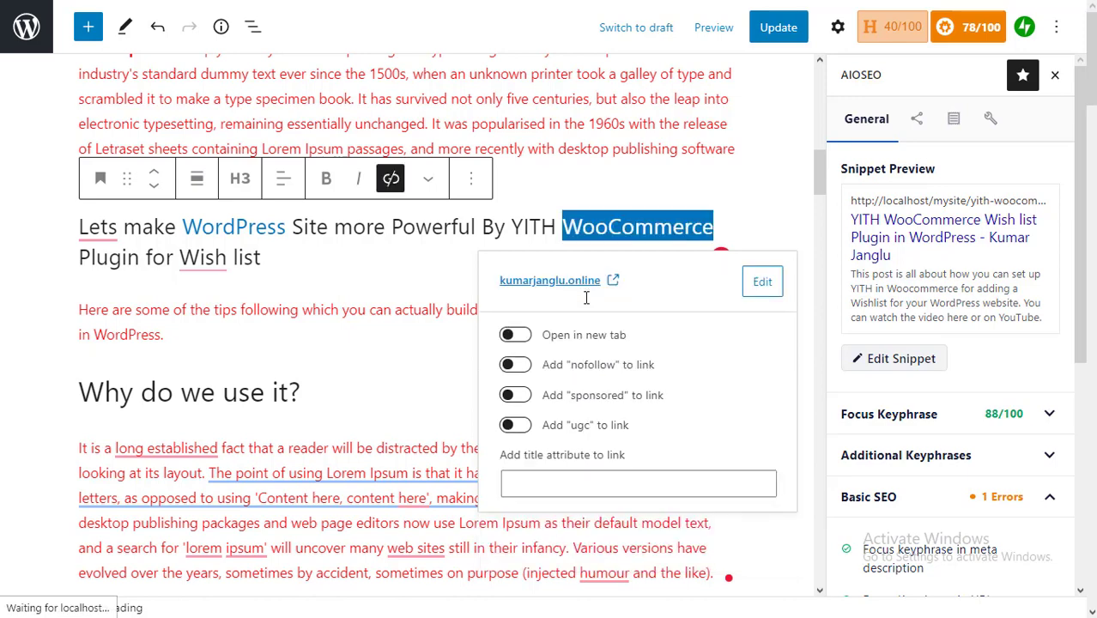
click(406, 359)
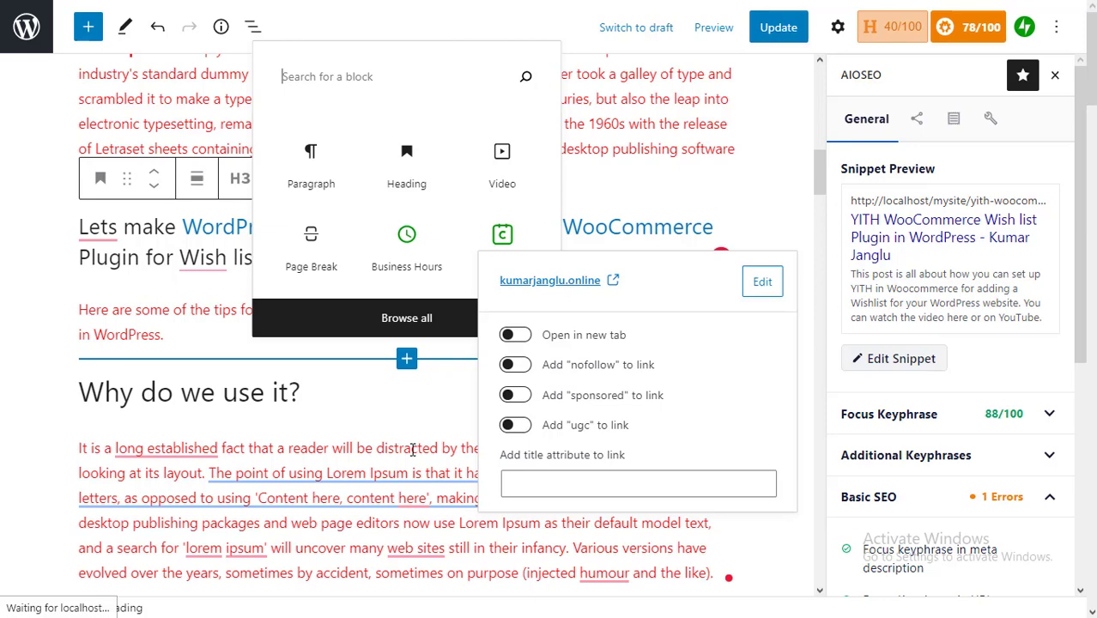
scroll(413, 450, down, 3)
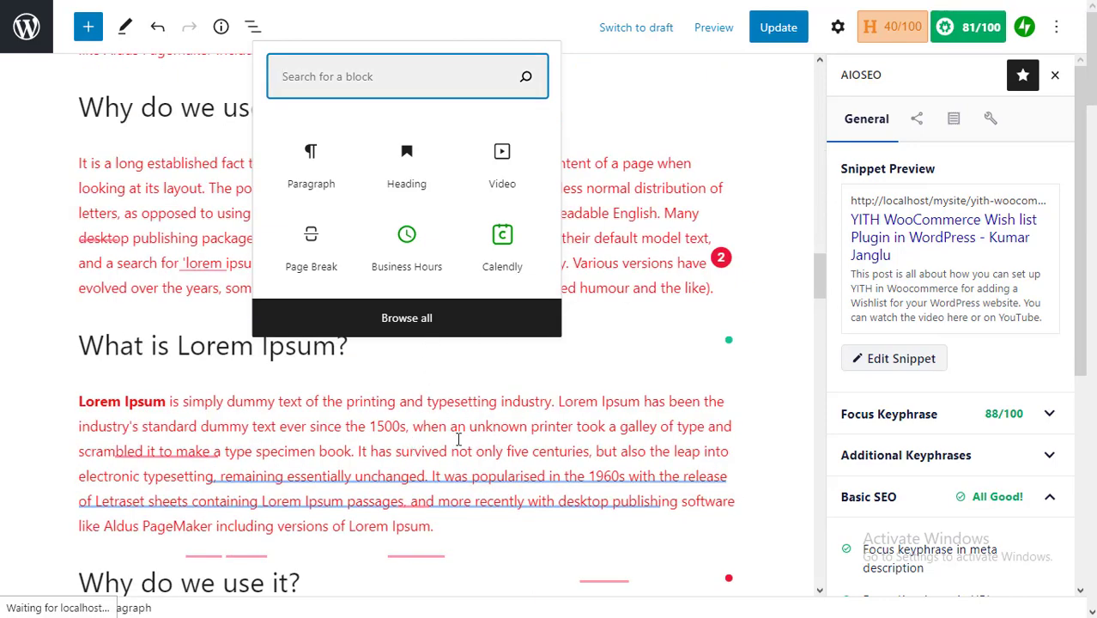
click(792, 387)
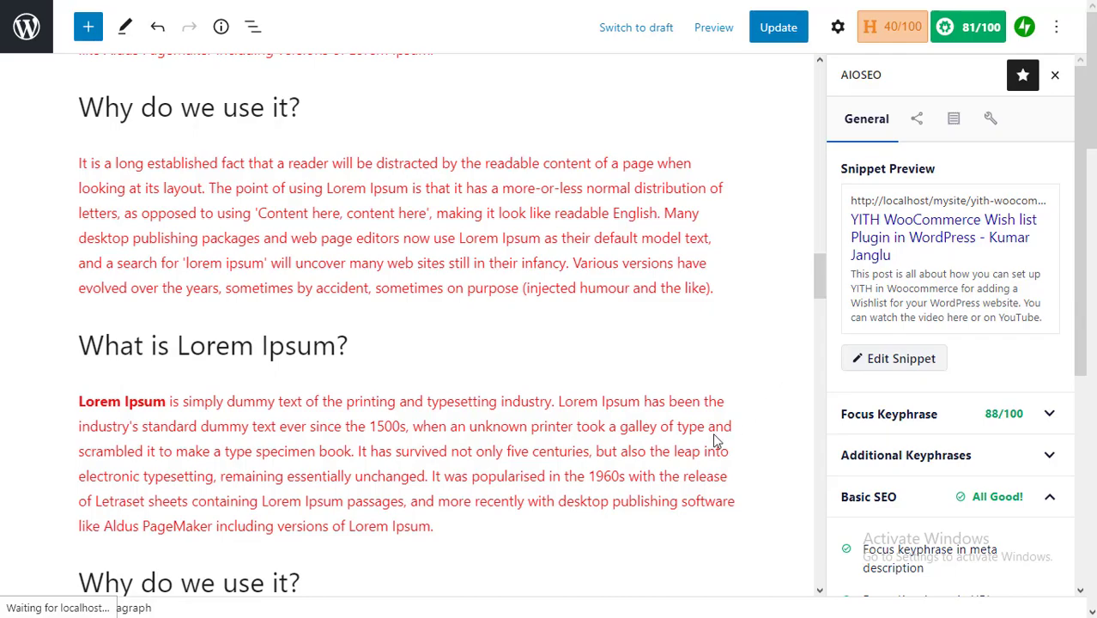
Step: Recheck the Basic SEO page analysis, including the internal and external links checks, and examine the Title checks
scroll(713, 435, down, 3)
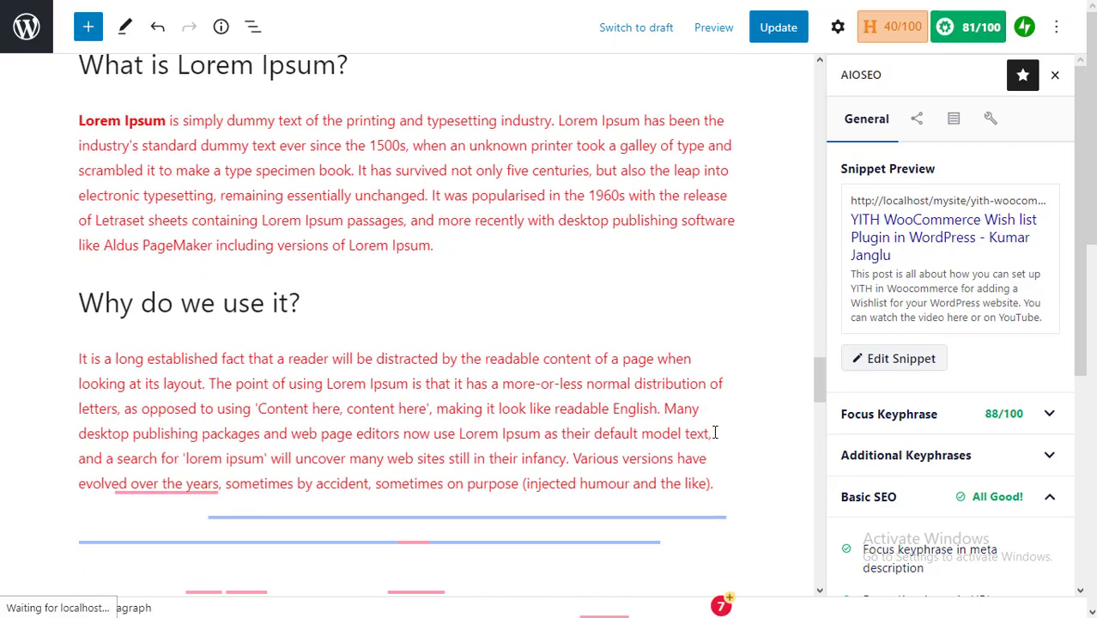
scroll(715, 432, down, 10)
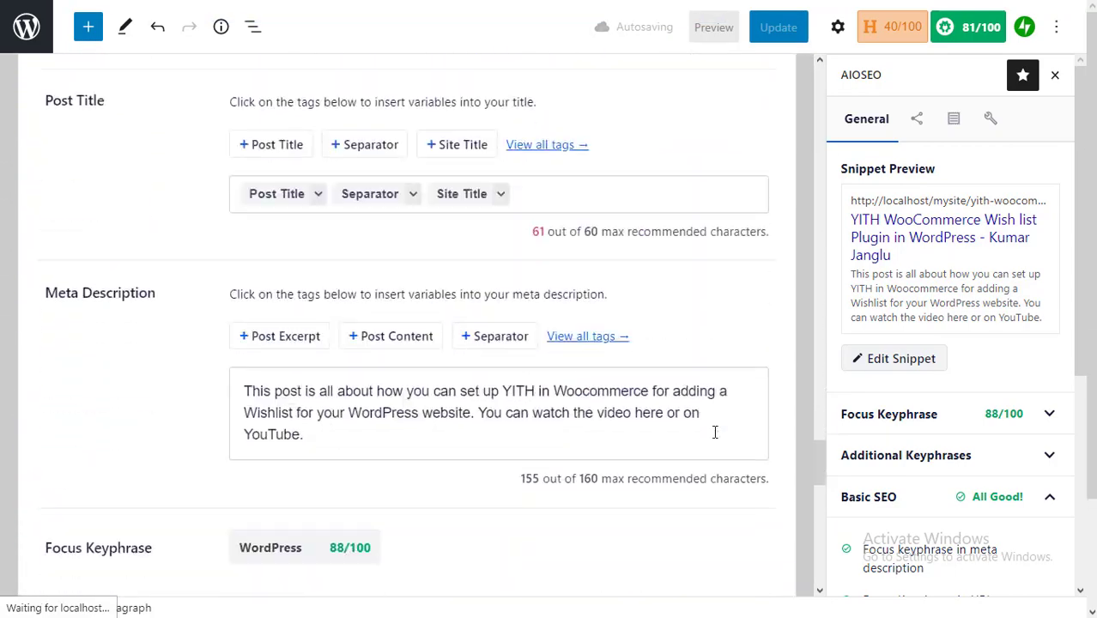
scroll(715, 433, down, 6)
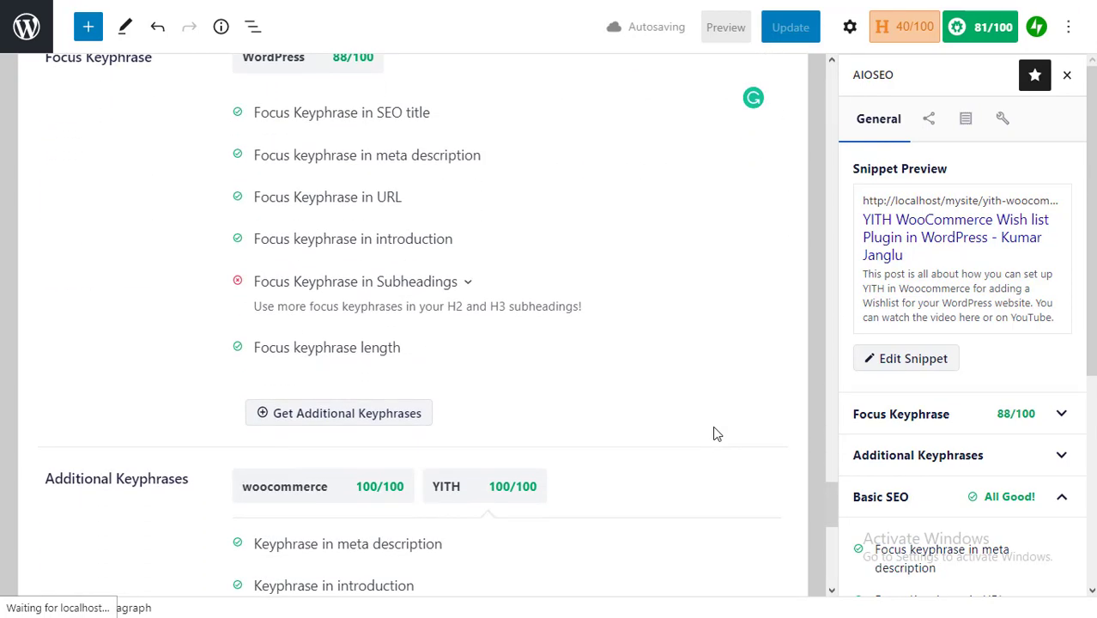
scroll(717, 434, down, 2)
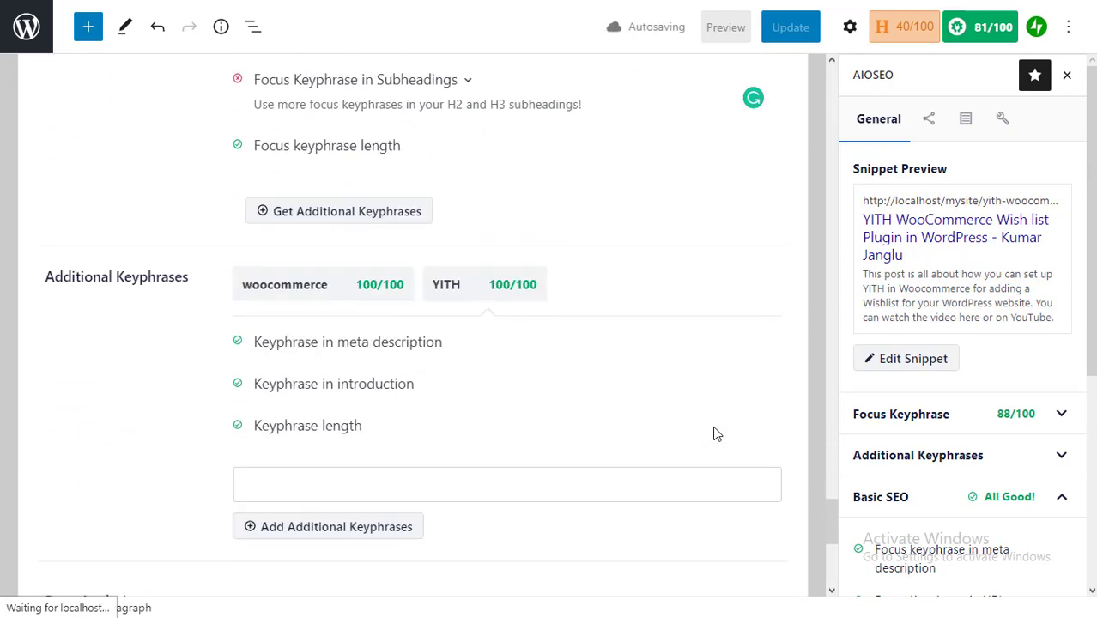
scroll(717, 435, down, 4)
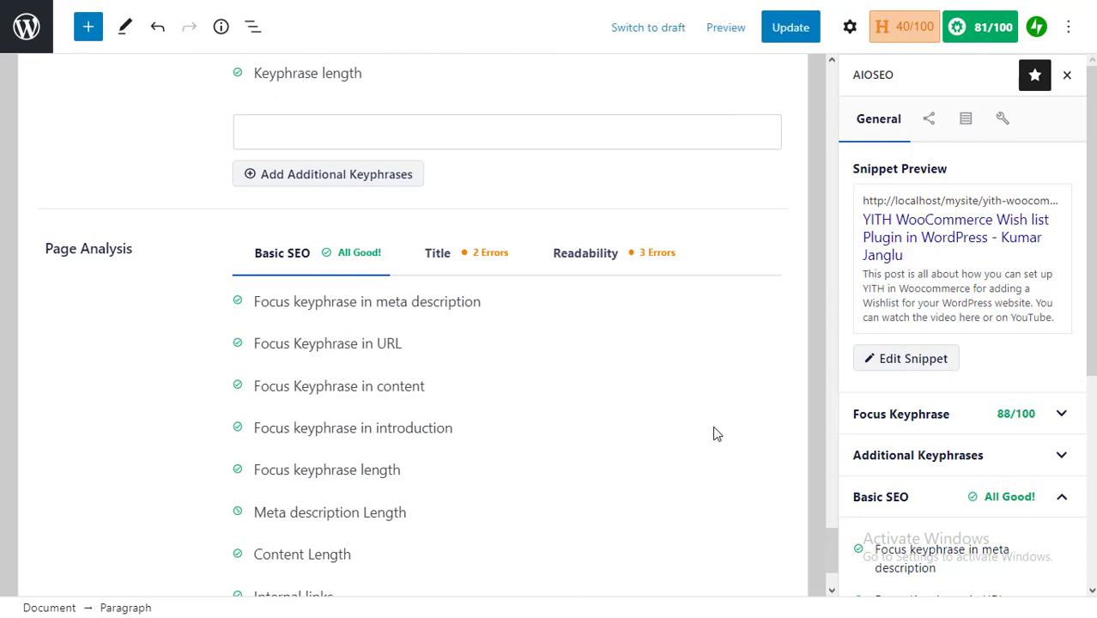
scroll(717, 434, down, 2)
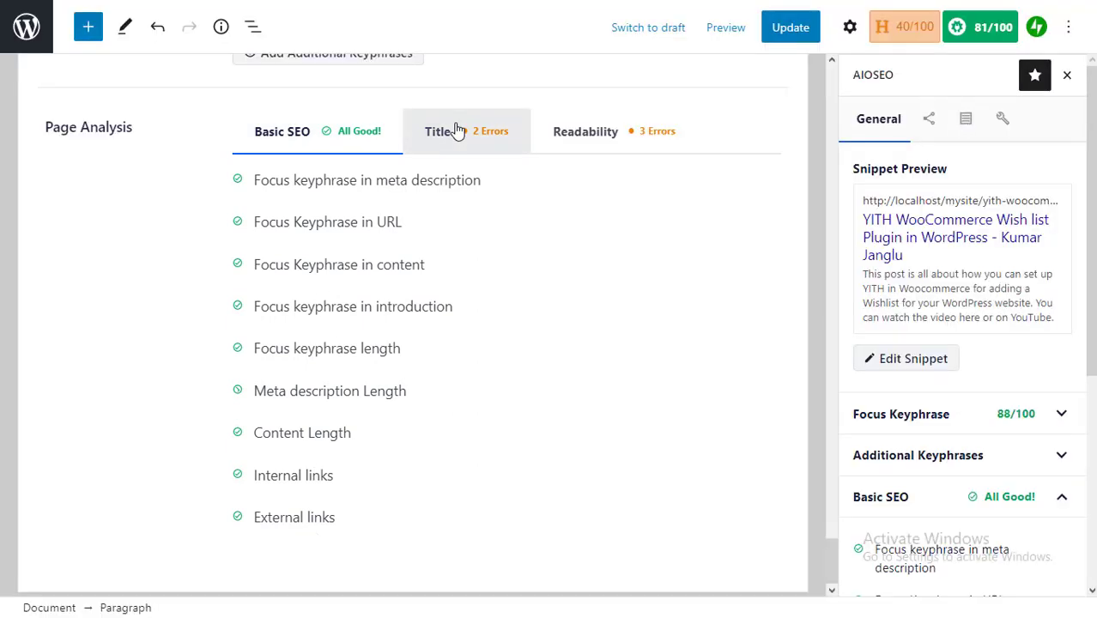
click(455, 131)
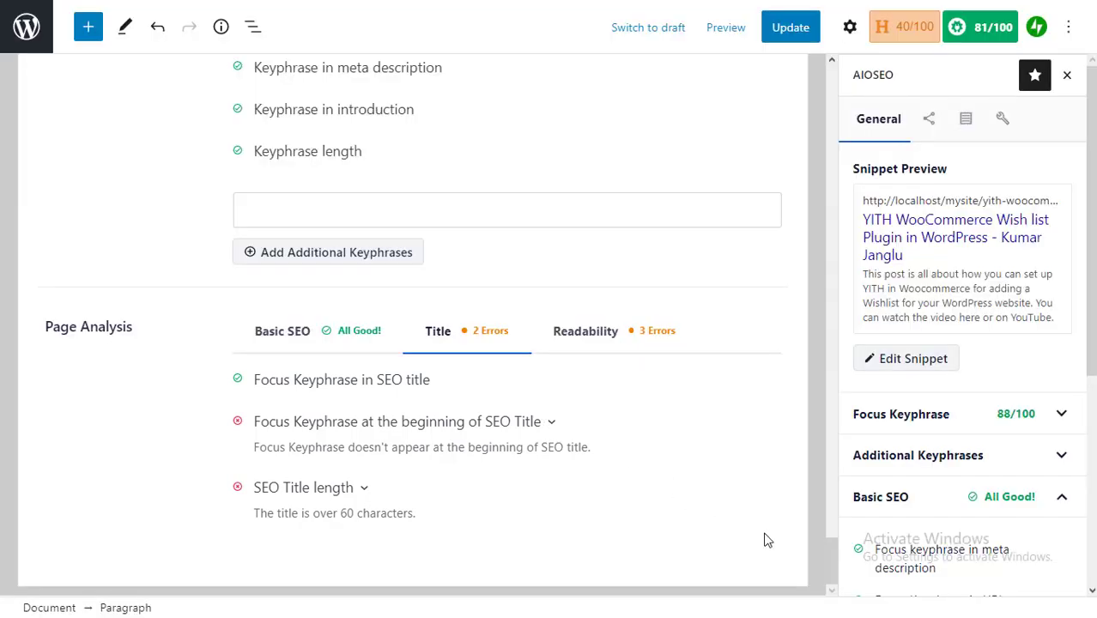
Step: Move the word "WordPress" from the end of the post title to its beginning
drag(832, 554, 818, 70)
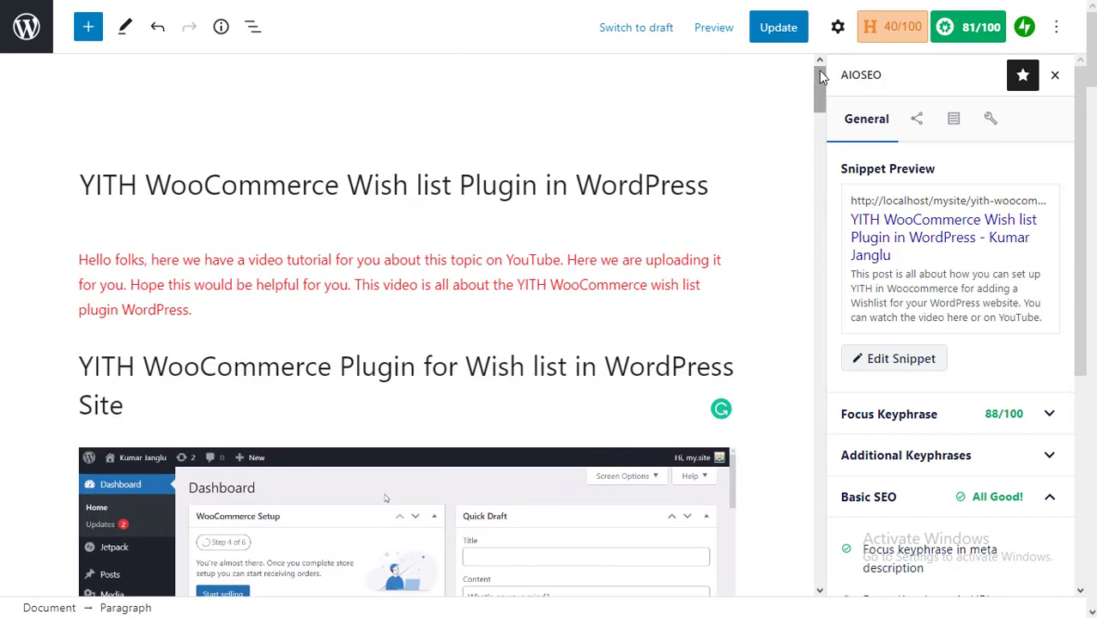
drag(583, 182, 706, 184)
key(ctrl+c)
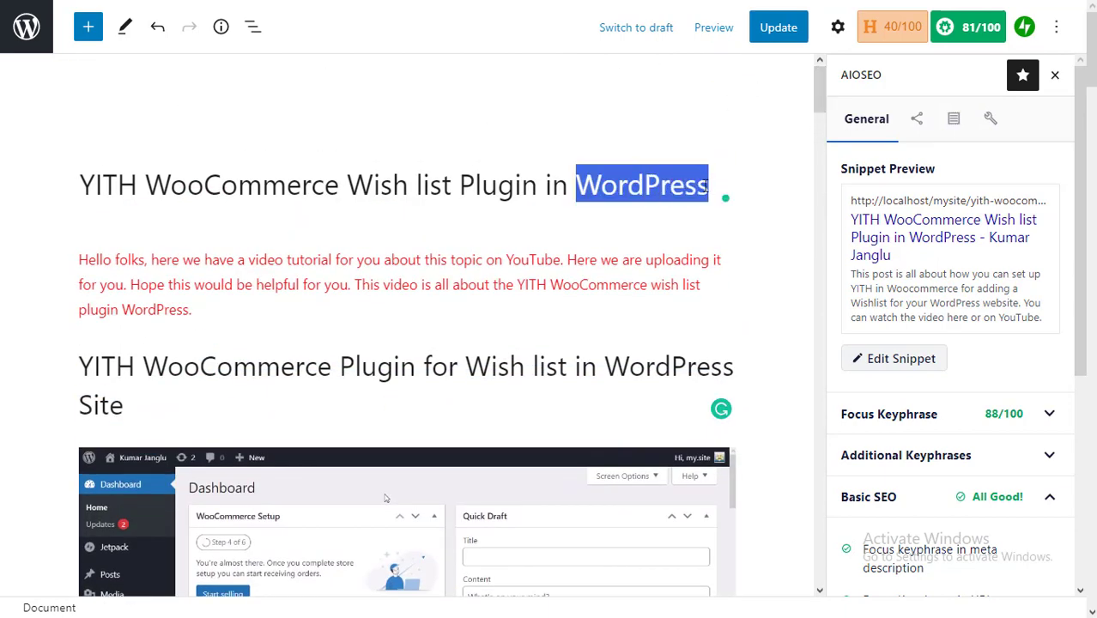
key(BackSpace)
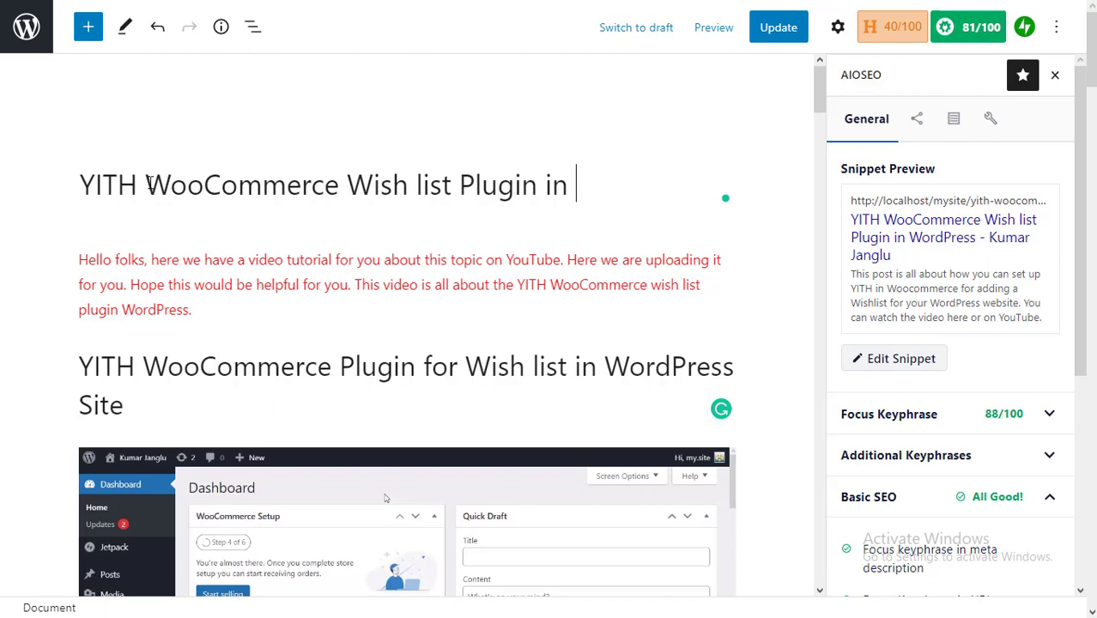
click(80, 184)
key(ctrl+v)
Step: Insert "Tutorial - " after "WordPress" in the post title and remove the trailing "in", giving "WordPress Tutorial - YITH WooCommerce Wish list Plugin"
text(T)
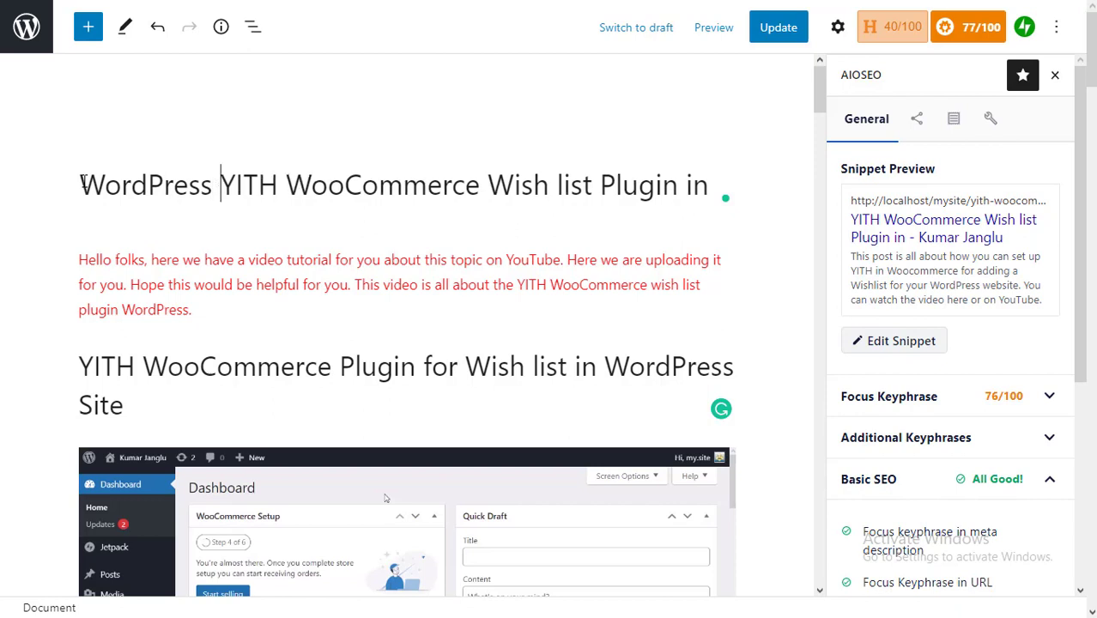
text(utorial )
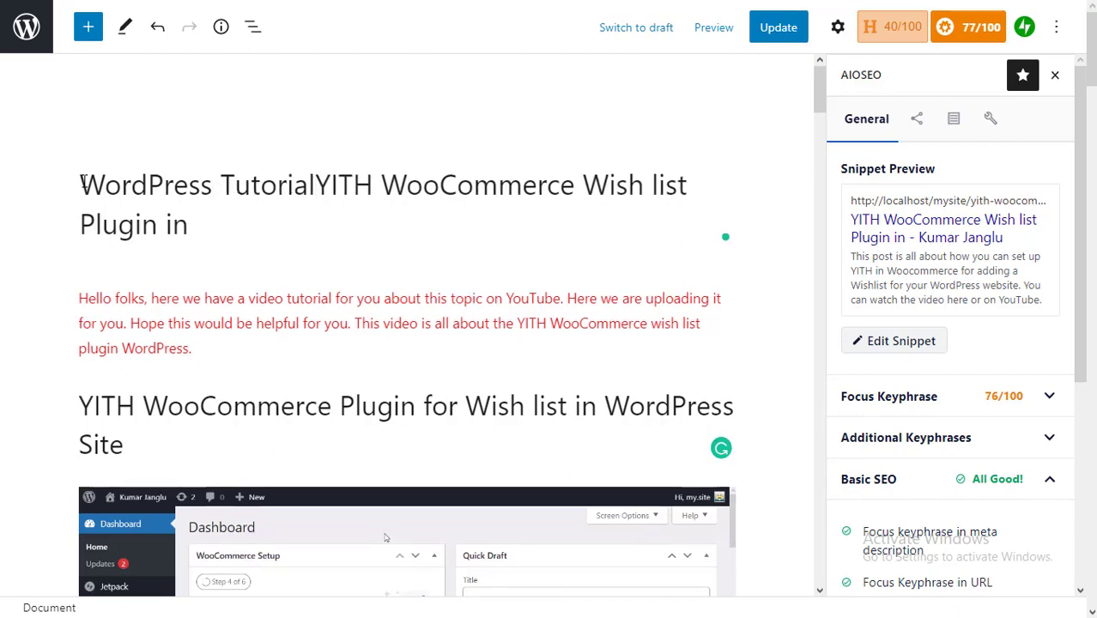
text(-)
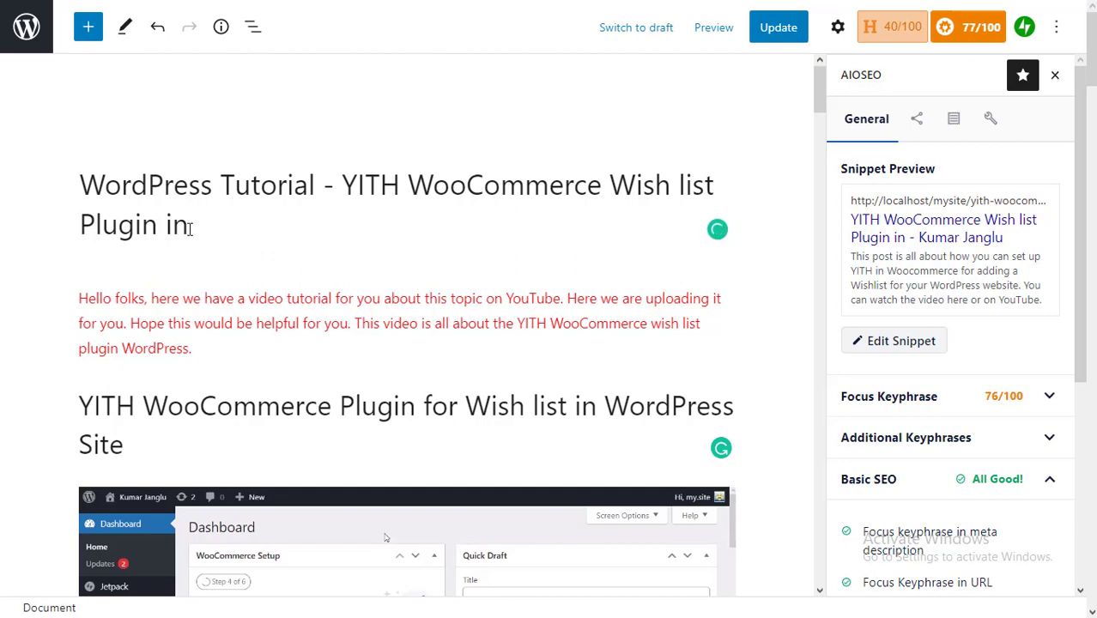
key(BackSpace)
key(BackSpace)
key(BackSpace)
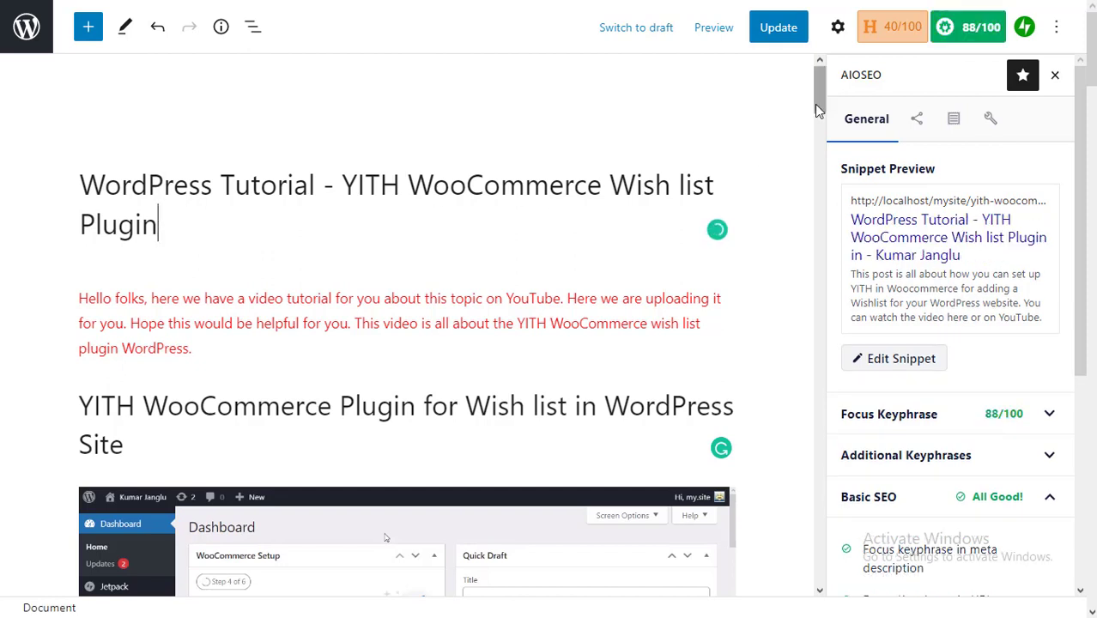
Step: Recheck the Title page analysis, comparing the keyphrase position check with the SEO title length check
drag(820, 99, 821, 533)
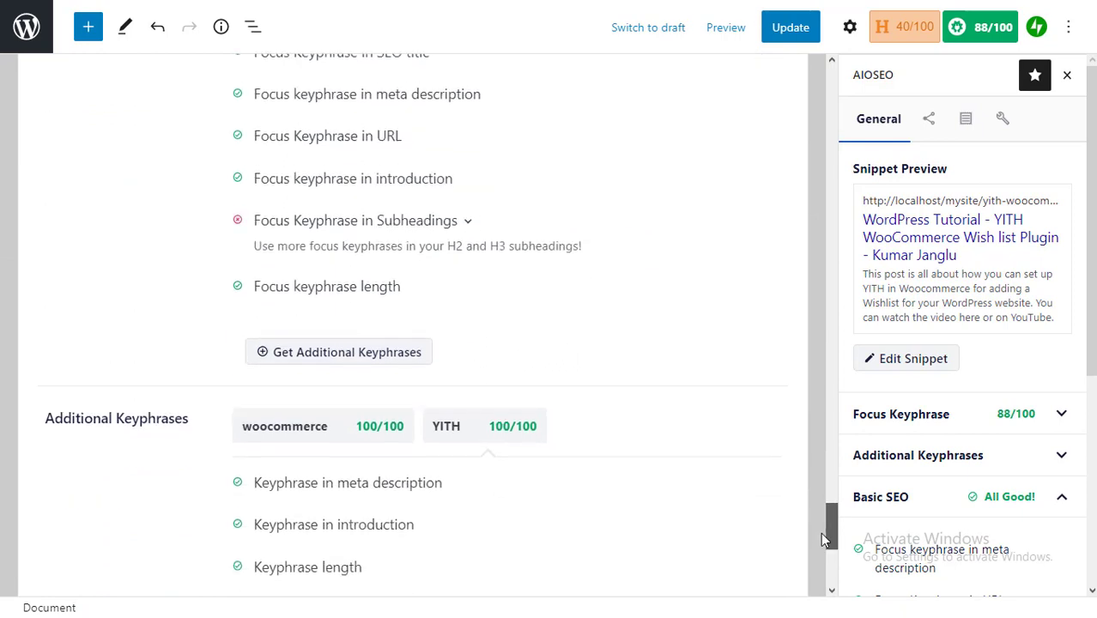
scroll(686, 470, down, 5)
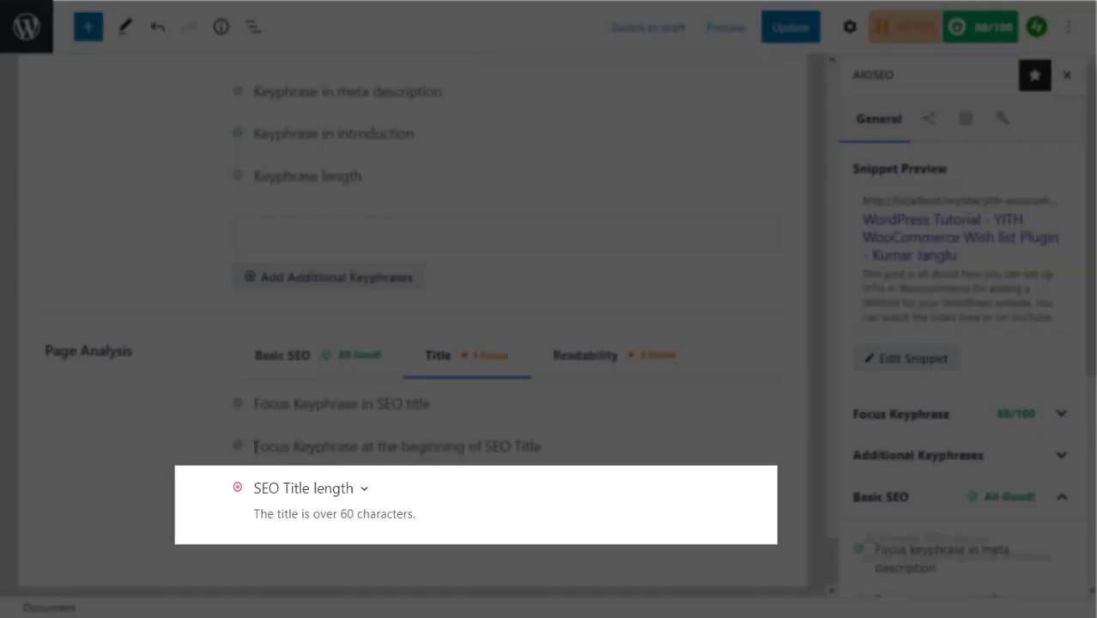
drag(255, 446, 514, 448)
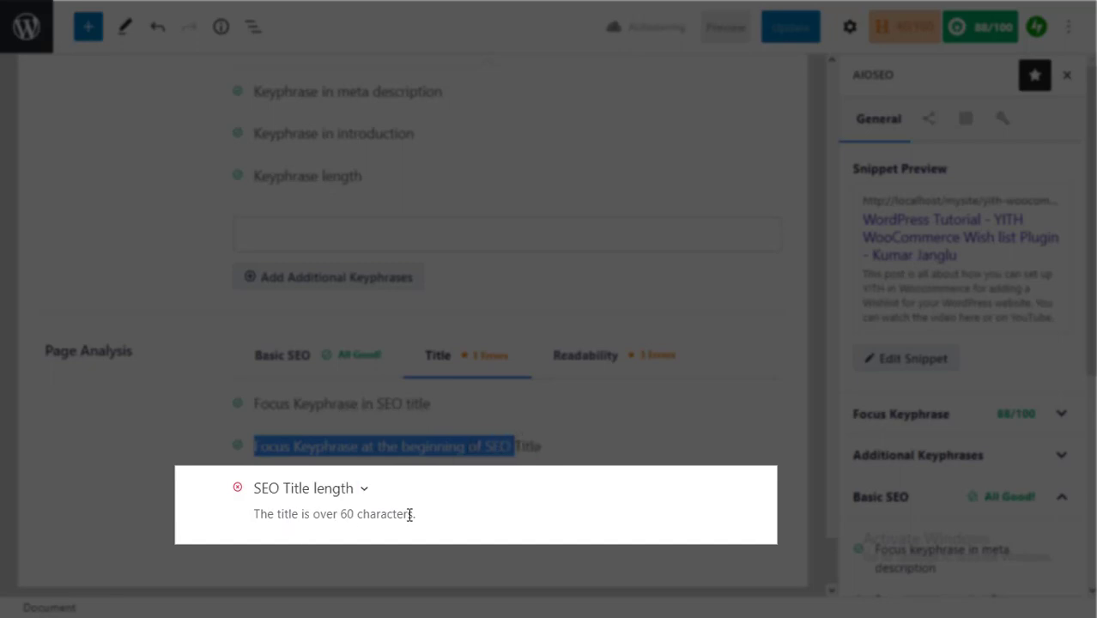
click(258, 488)
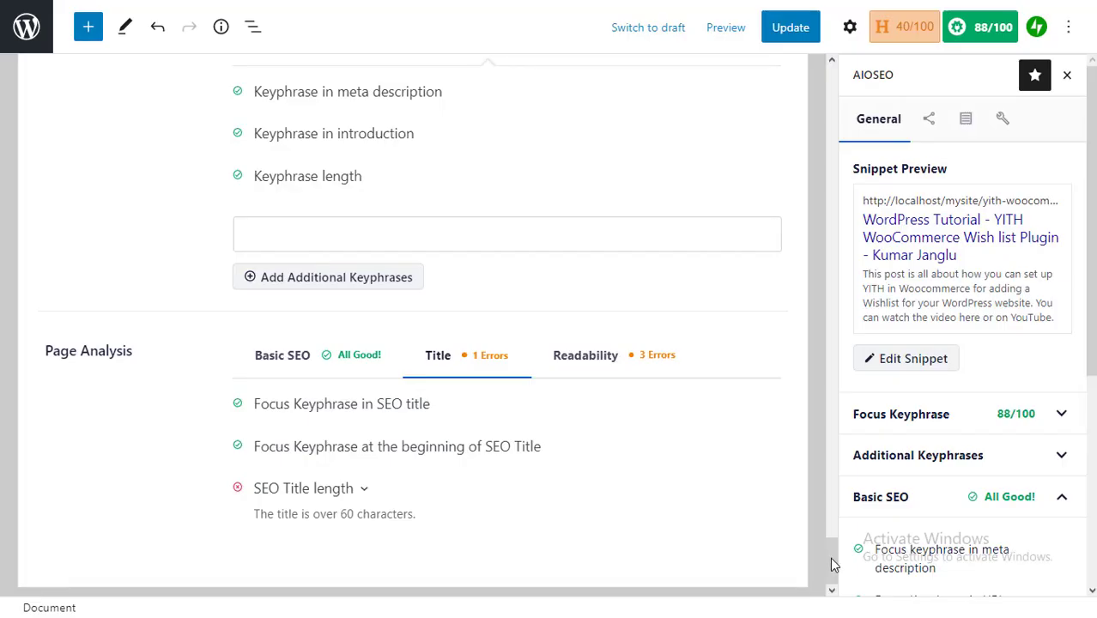
Step: Shorten the post title by removing "Plugin", joining "Wish list" into "Wishlist" and inserting "for" before it
drag(830, 557, 822, 86)
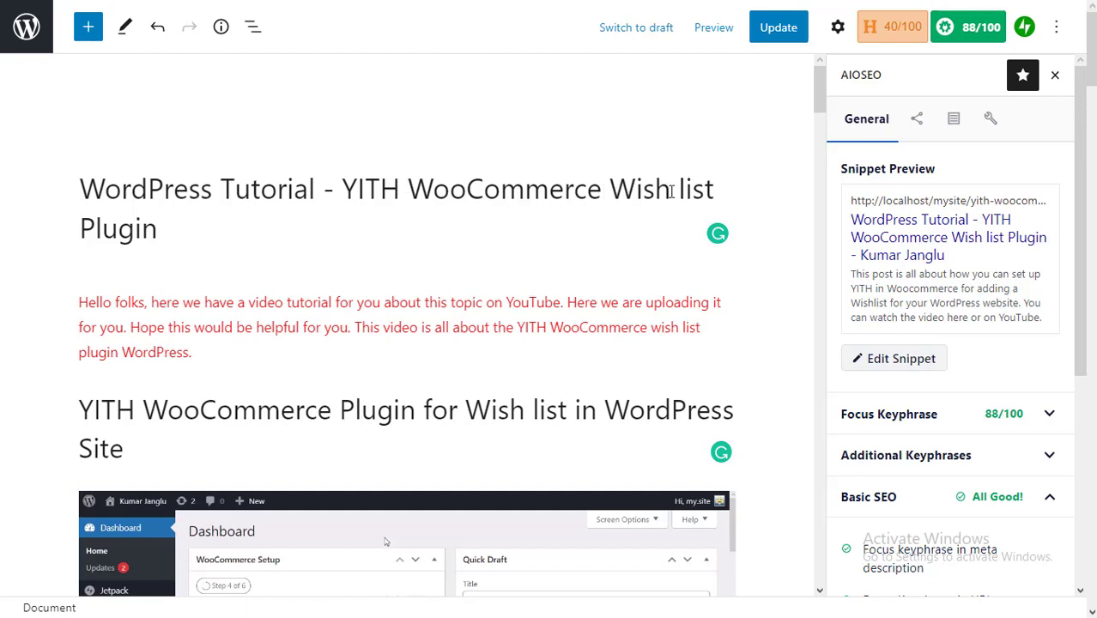
click(618, 187)
click(170, 235)
shift+click(83, 228)
key(BackSpace)
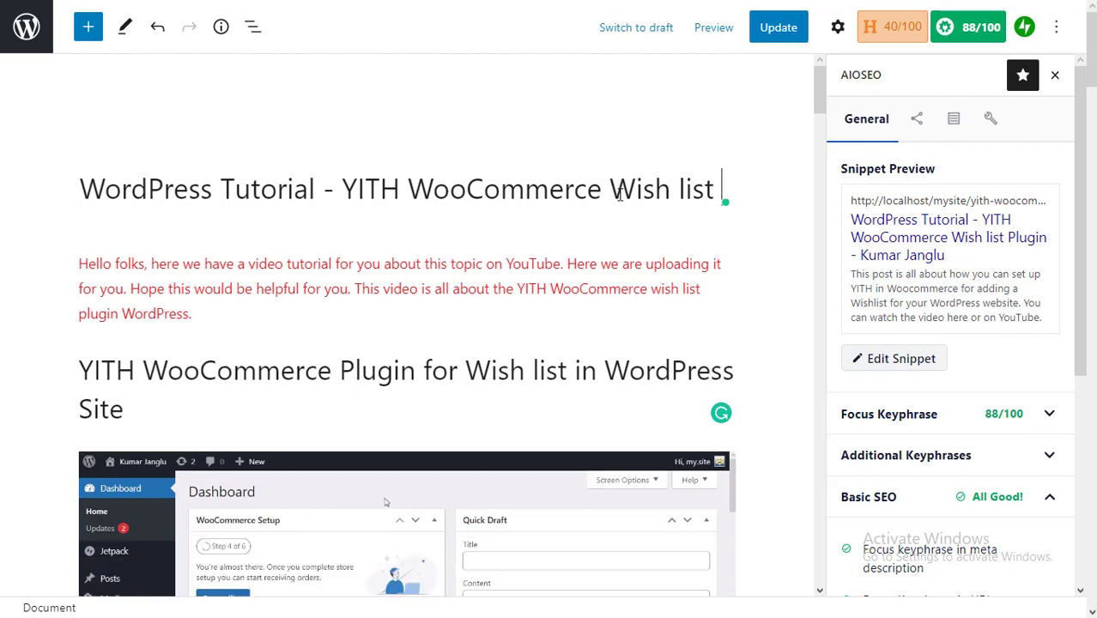
click(679, 187)
key(BackSpace)
click(613, 188)
text(for)
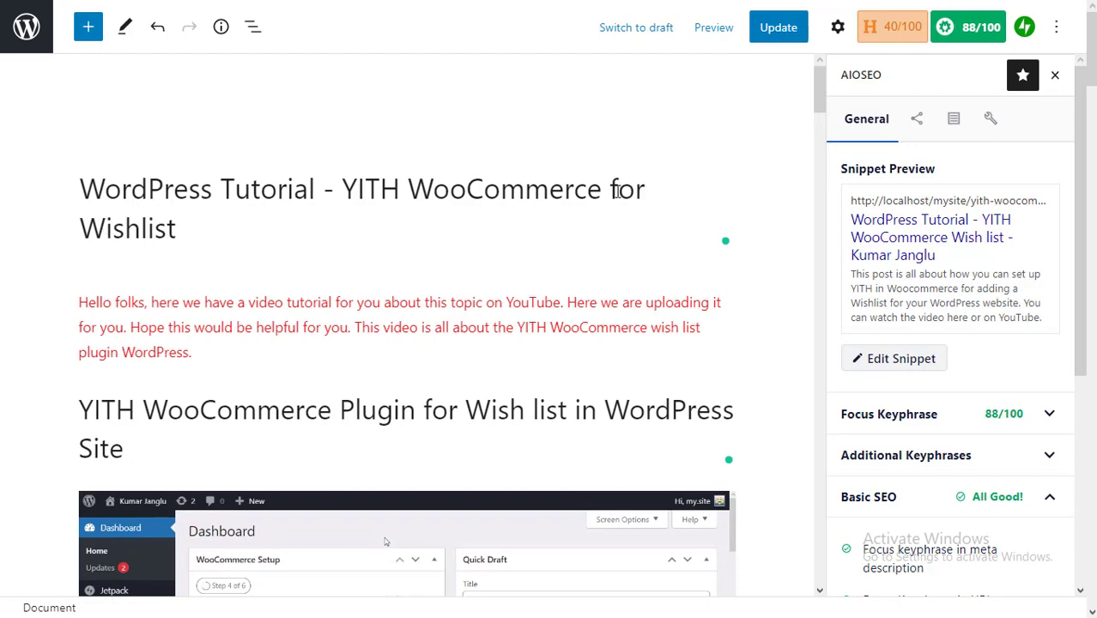
Step: Remove the spaces around the hyphen in the post title, giving "WordPress Tutorial-YITH WooCommerce for Wishlist", and recheck the title length analysis
click(341, 190)
key(BackSpace)
click(327, 190)
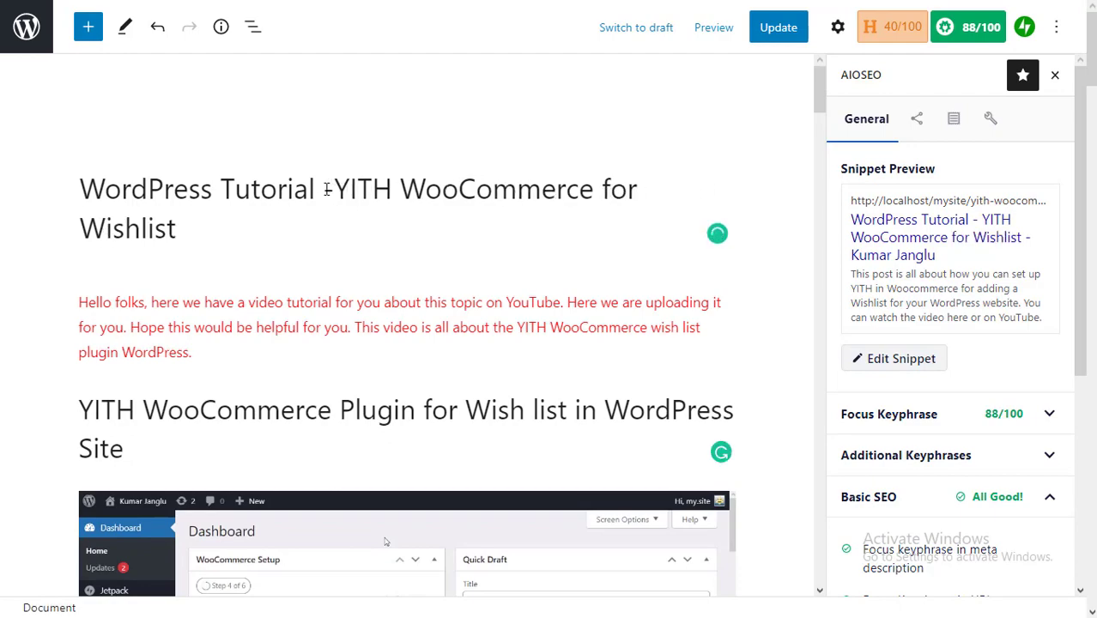
key(BackSpace)
drag(820, 99, 820, 579)
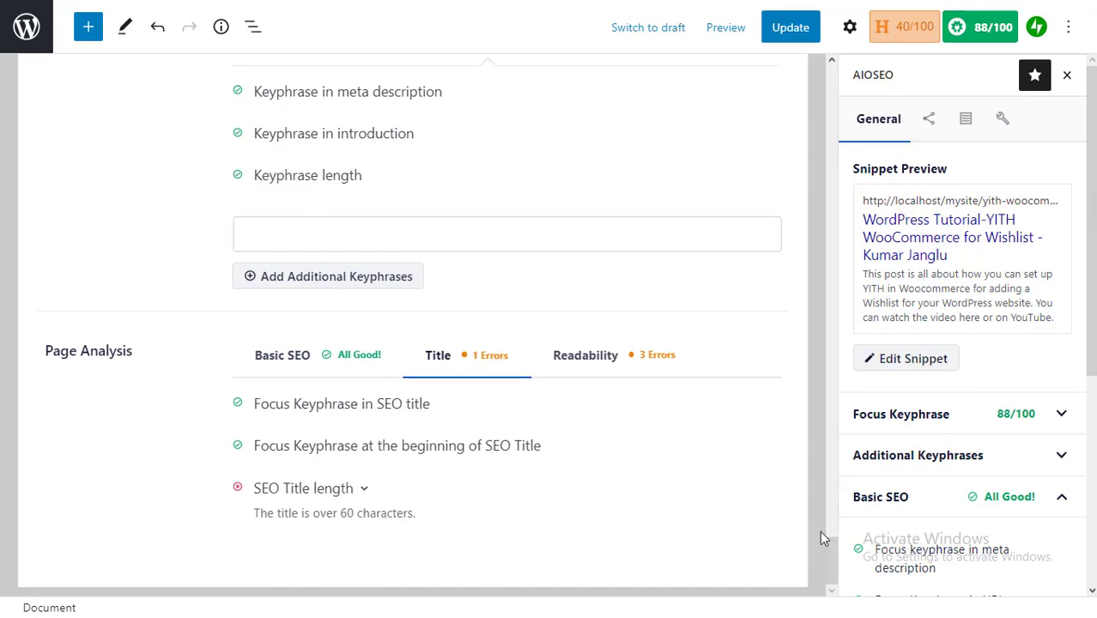
Step: Delete "Tutorial-" from the post title so it reads "WordPress YITH WooCommerce for Wishlist"
drag(829, 550, 820, 77)
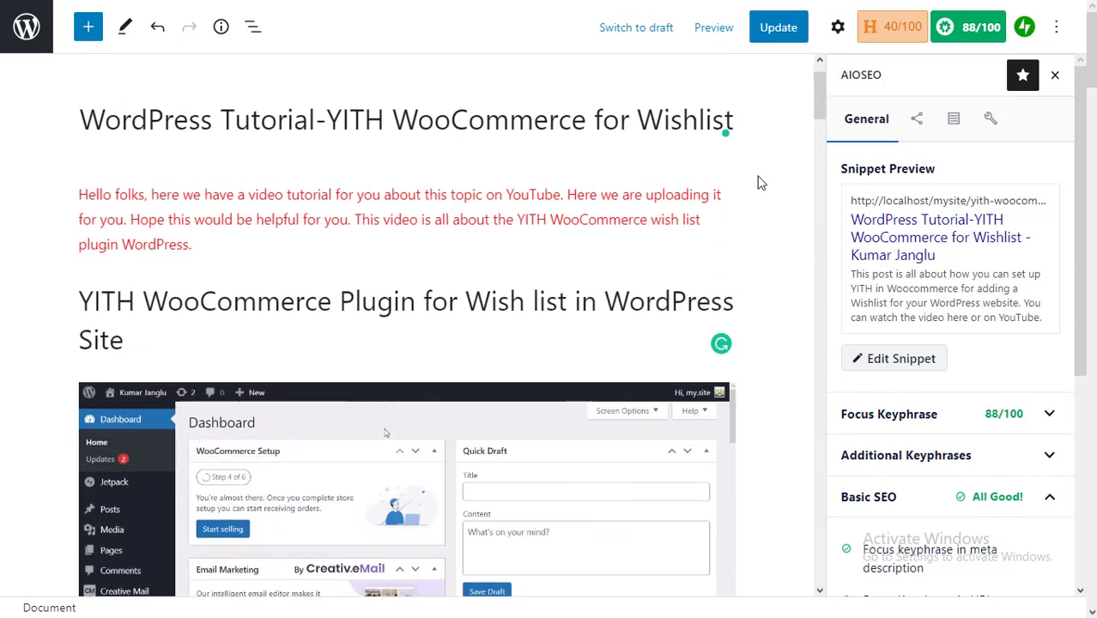
scroll(760, 180, up, 1)
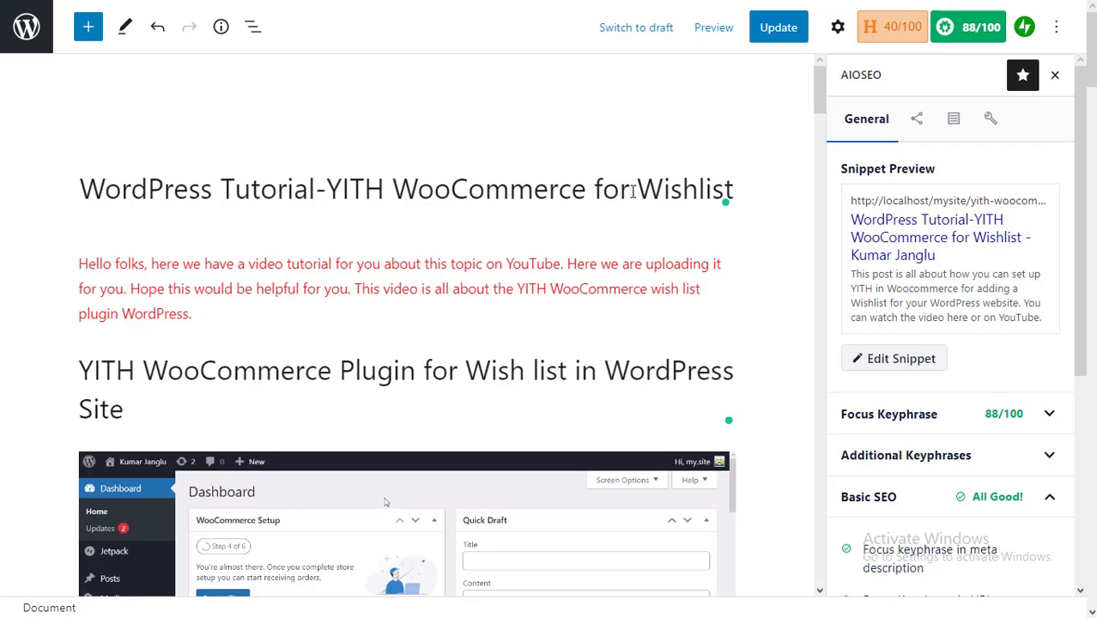
double_click(226, 191)
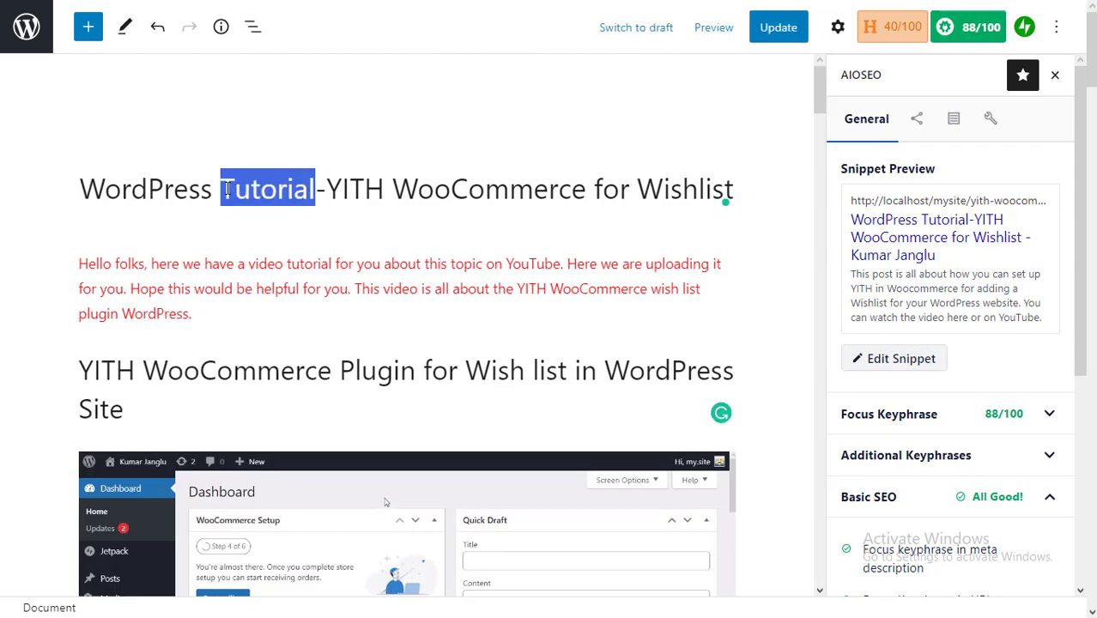
key(BackSpace)
key(Delete)
Step: Recheck the Title page analysis and examine the Readability checks, including sentence length, passive voice and Flesch Reading Ease
drag(822, 103, 826, 582)
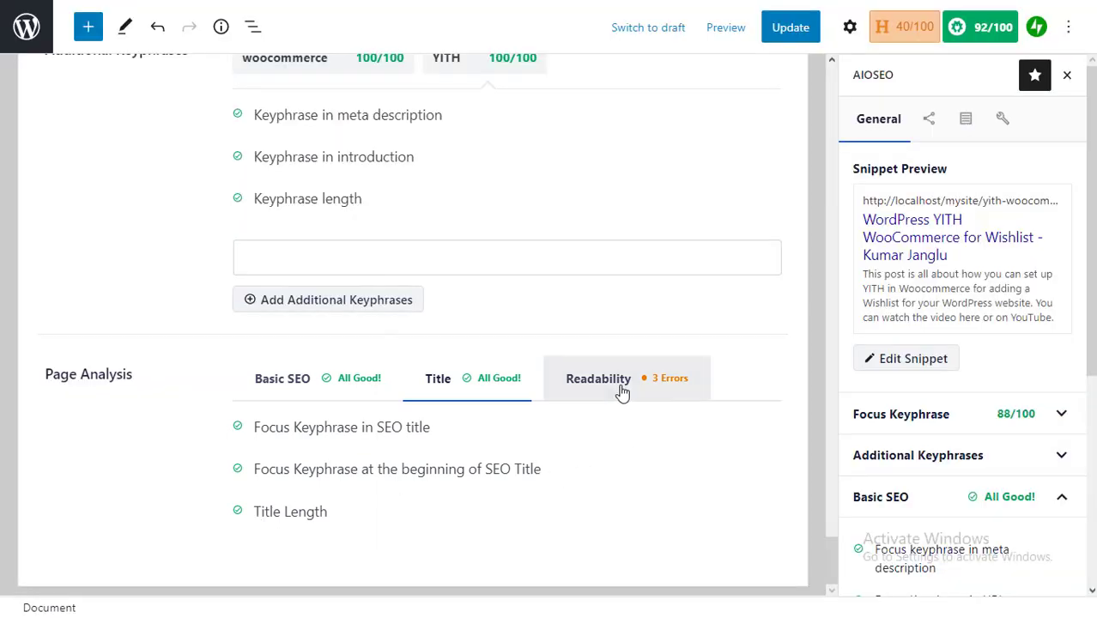
click(623, 388)
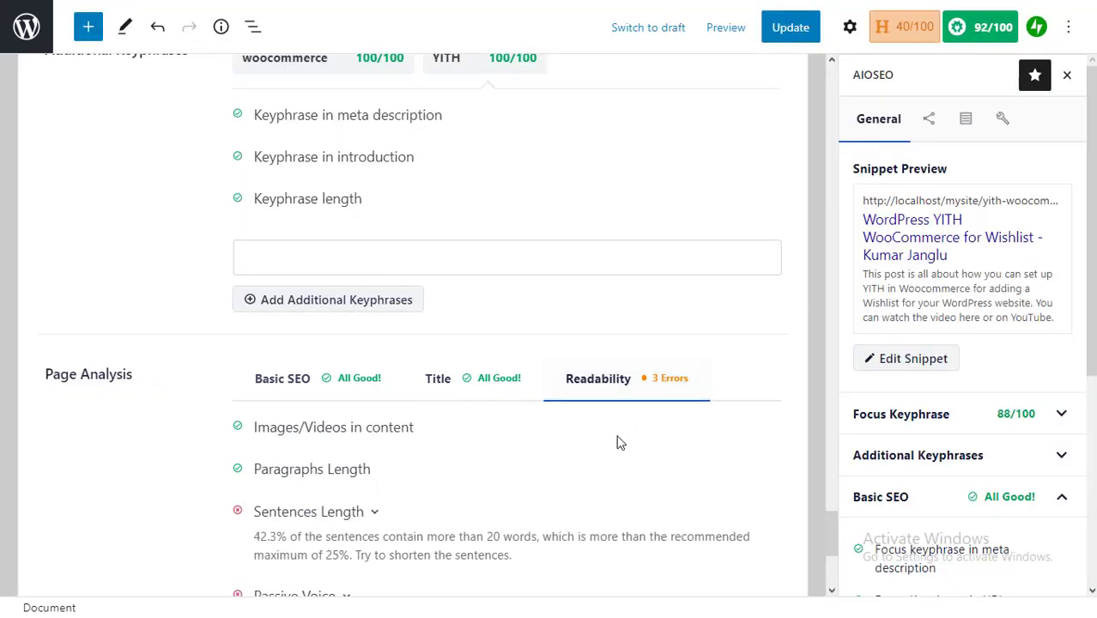
scroll(619, 441, down, 2)
scroll(620, 442, down, 2)
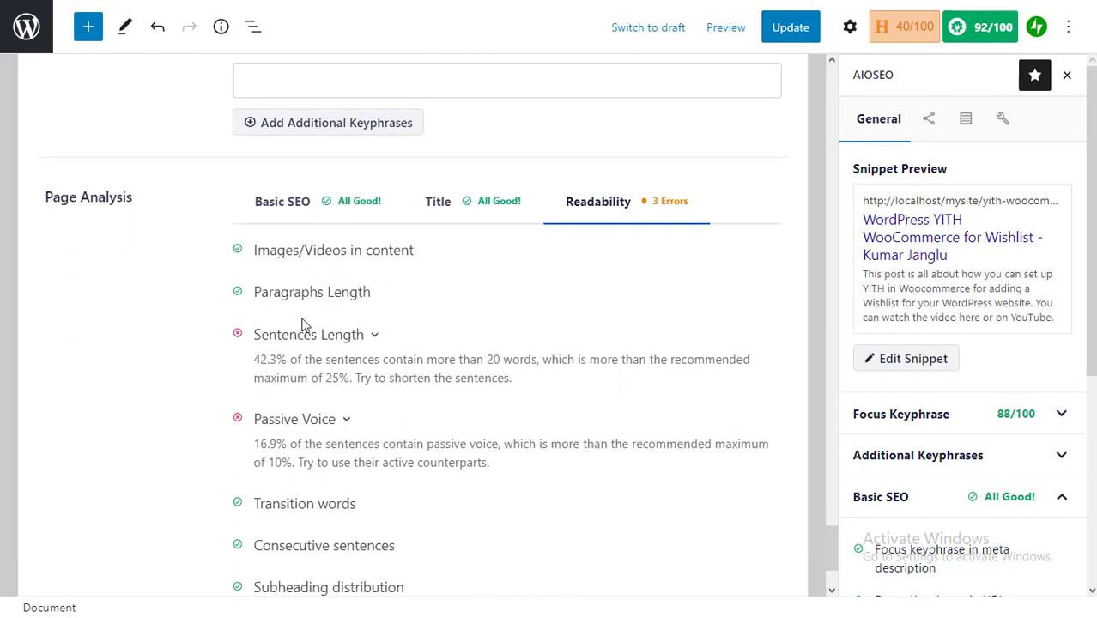
scroll(410, 328, down, 2)
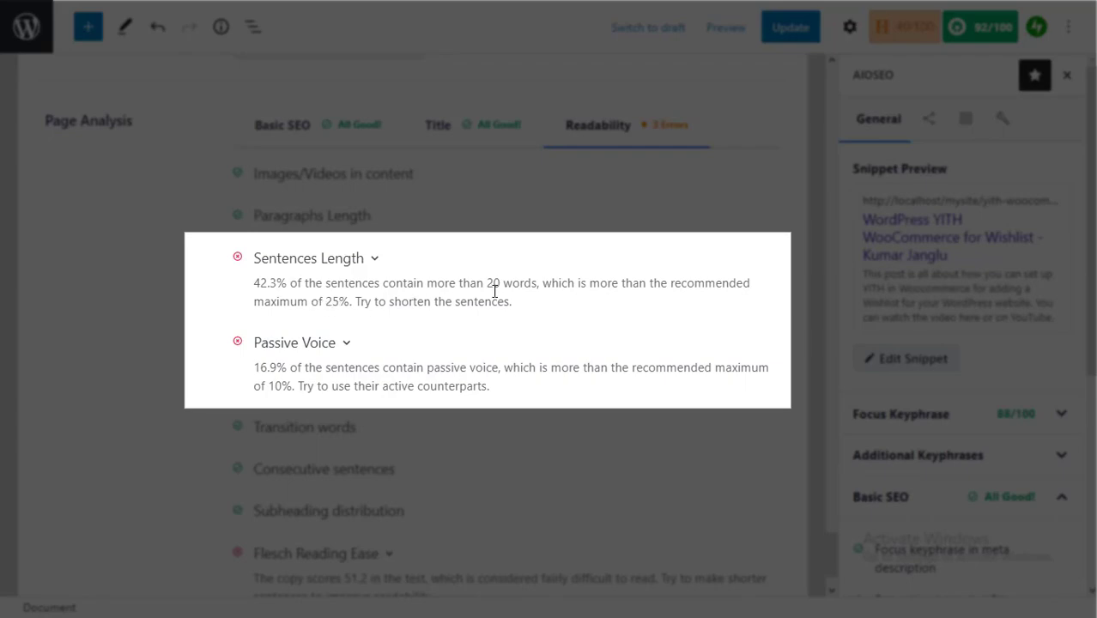
Step: Split the first "What is Lorem Ipsum?" paragraph into separate paragraphs before "It has survived" and before "It was popularised"
scroll(830, 422, up, 8)
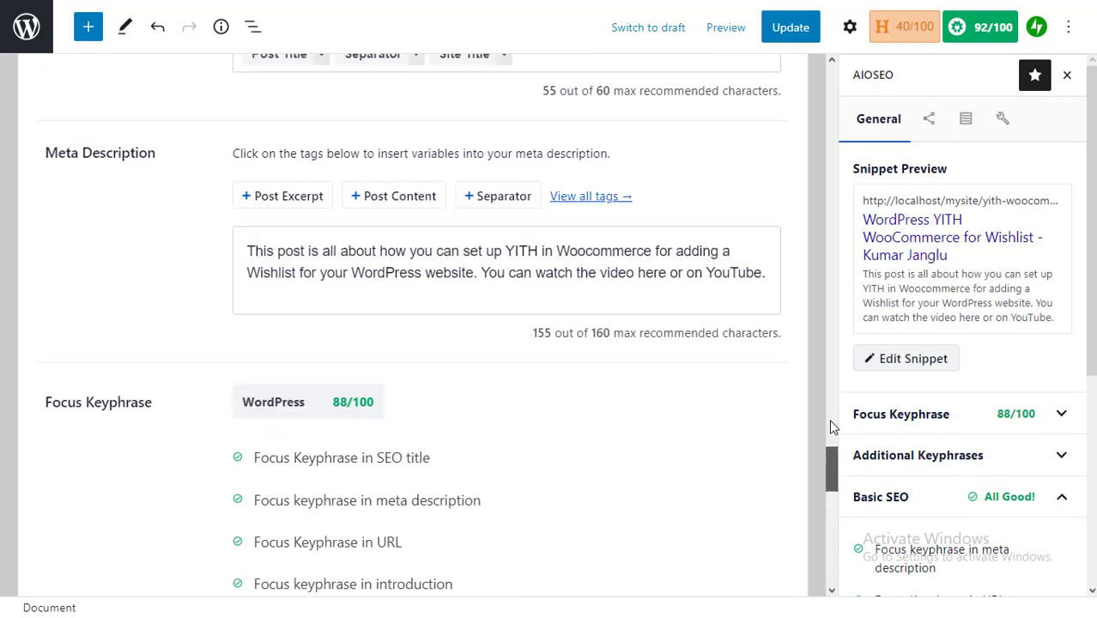
drag(831, 423, 814, 159)
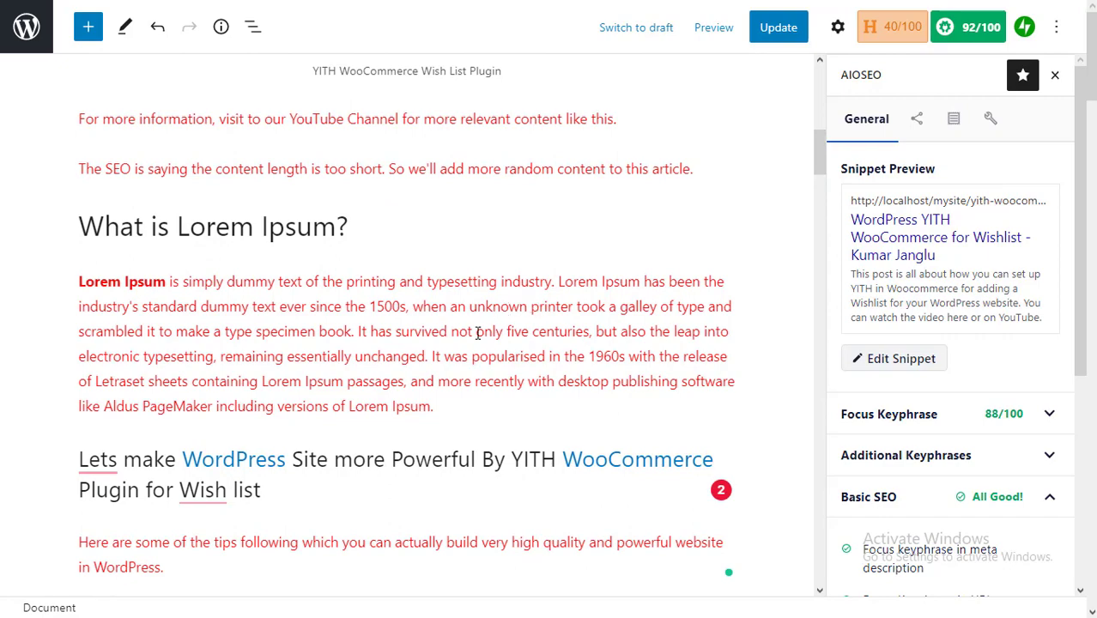
click(358, 332)
key(Return)
click(432, 357)
key(Return)
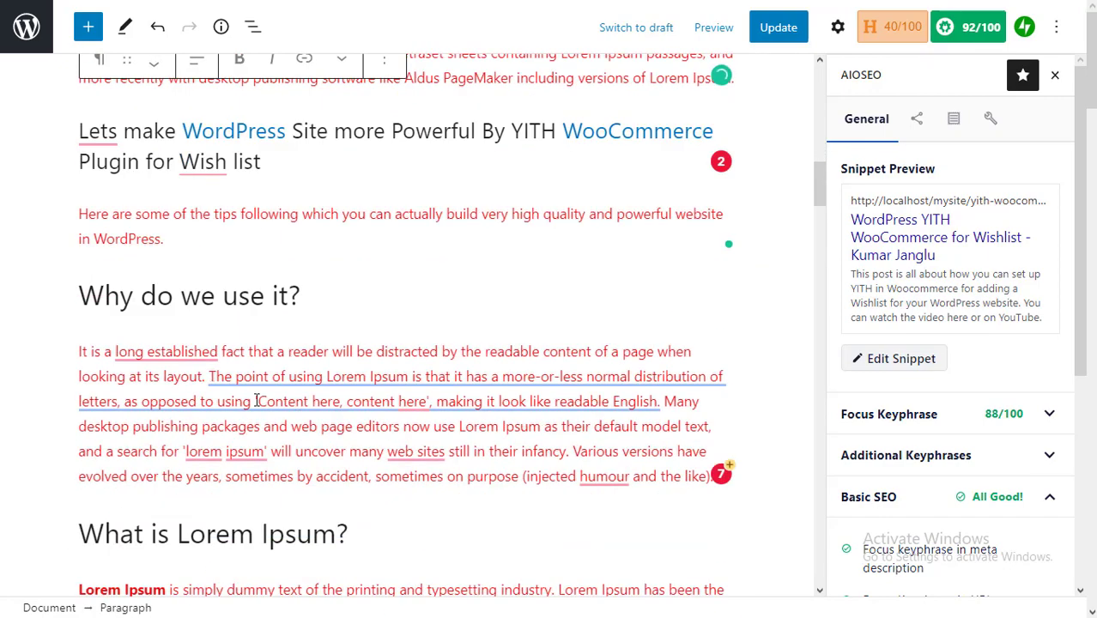
Step: Break the first "Why do we use it?" text and the second "What is Lorem Ipsum?" text into shorter paragraphs
click(208, 447)
key(Return)
click(526, 346)
key(Return)
scroll(561, 436, down, 3)
key(BackSpace)
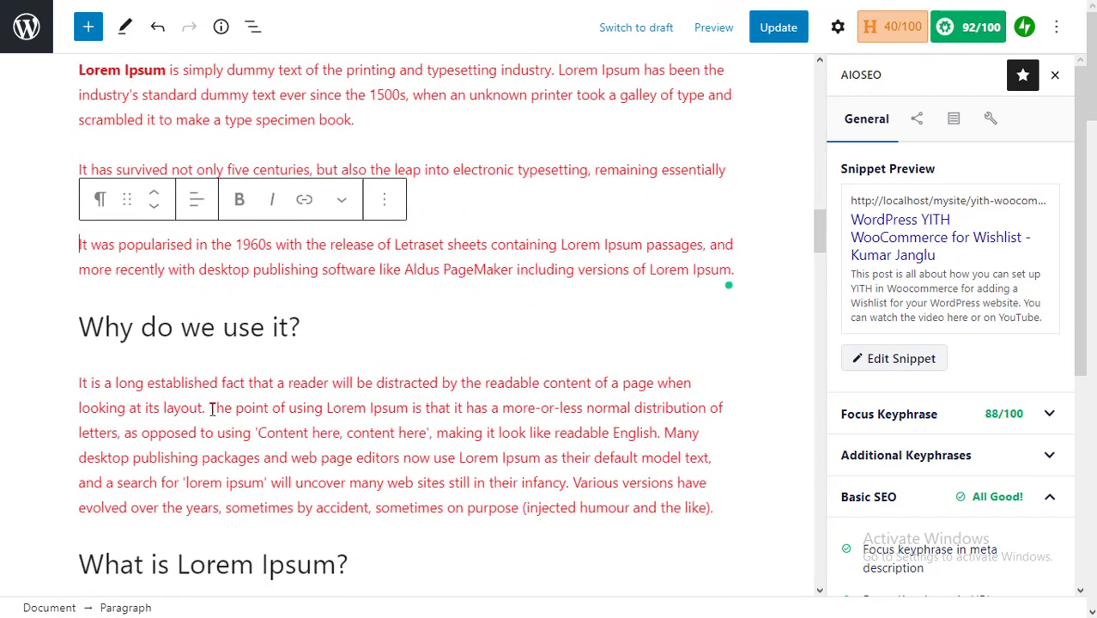
Step: Split the second "Why do we use it?" text into separate paragraphs before "The point of using" and before "Various versions"
key(BackSpace)
click(157, 233)
key(Return)
click(468, 113)
key(Return)
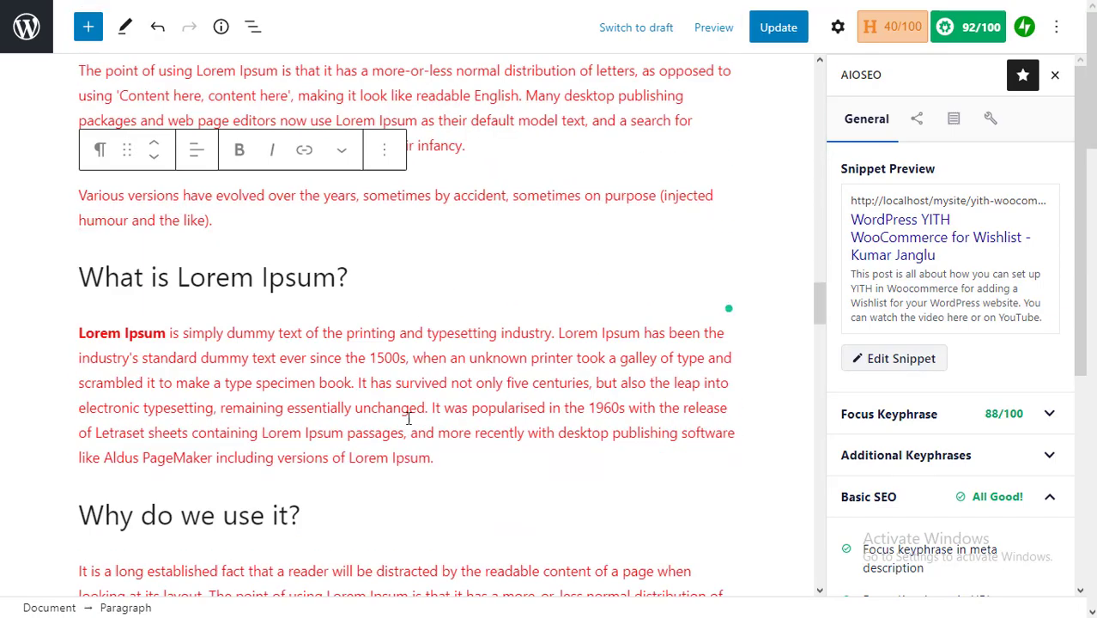
Step: Break the last "What is Lorem Ipsum?" and "Why do we use it?" texts into shorter paragraphs at their sentence boundaries
click(365, 149)
key(Return)
click(154, 215)
key(Return)
click(209, 299)
key(Return)
click(574, 374)
key(Return)
scroll(472, 440, down, 15)
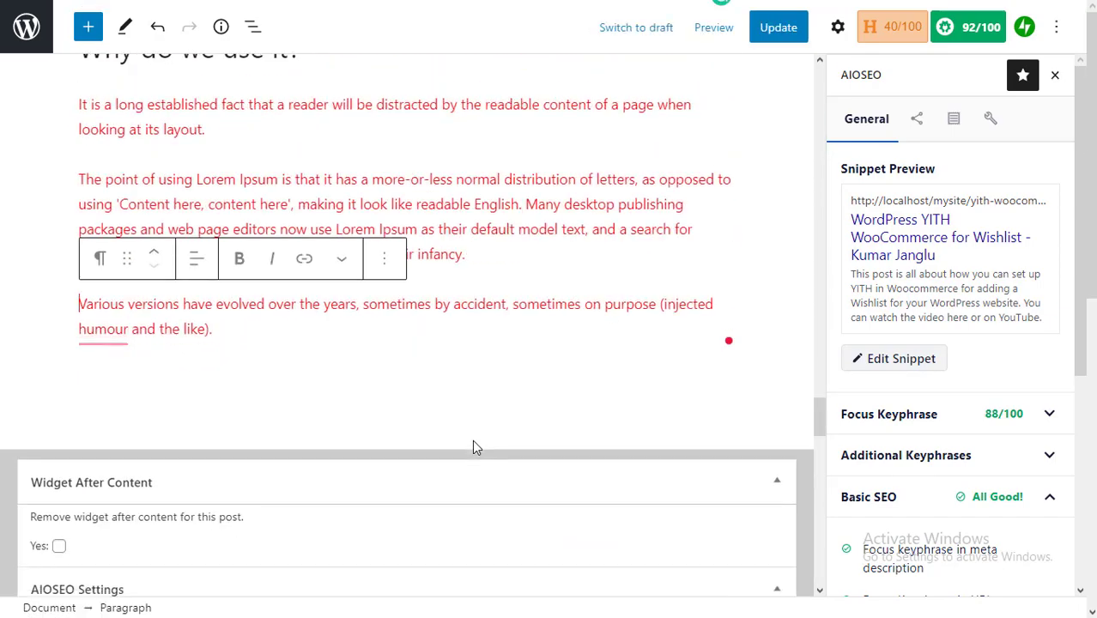
Step: Recheck the Readability analysis and replace "a reader will be distracted" with "it will distract a reader" in the last "Why do we use it?" section
scroll(472, 440, down, 10)
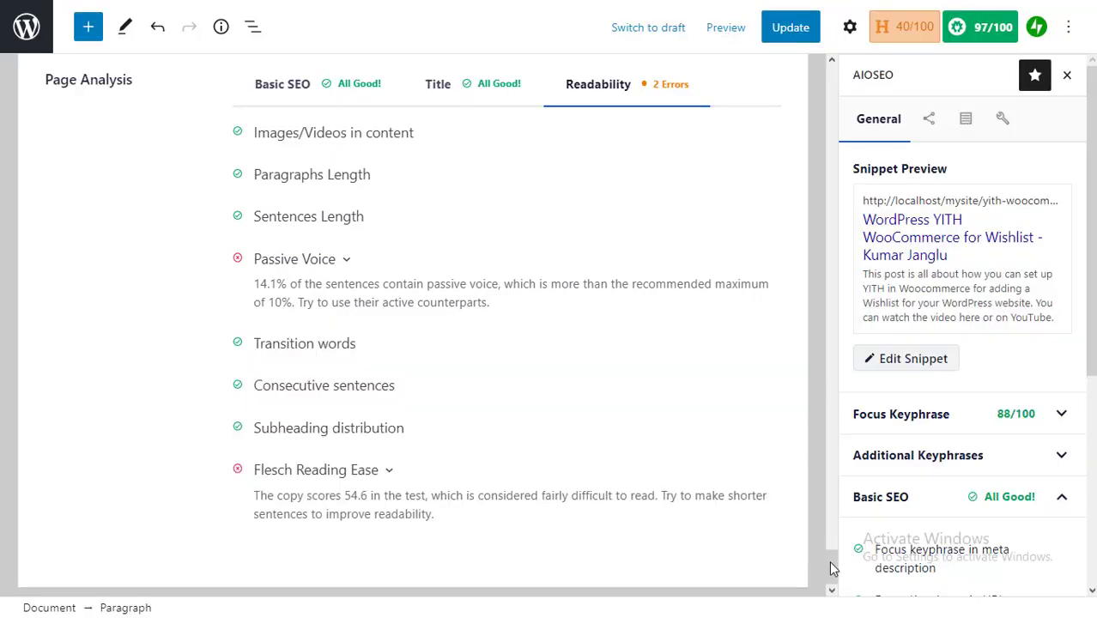
drag(832, 567, 819, 424)
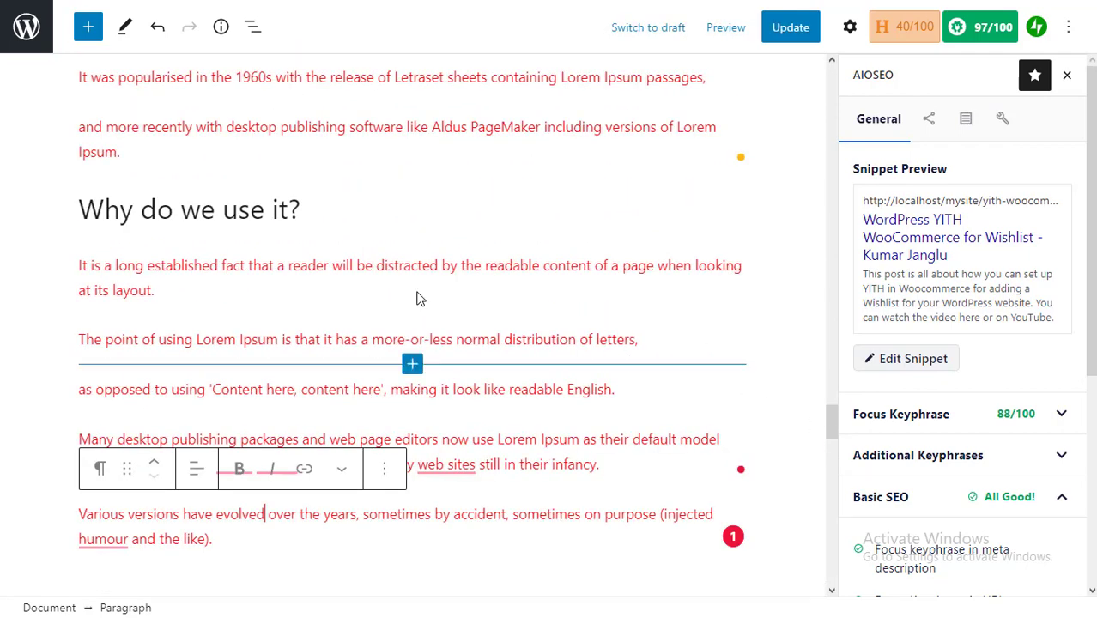
drag(290, 267, 439, 268)
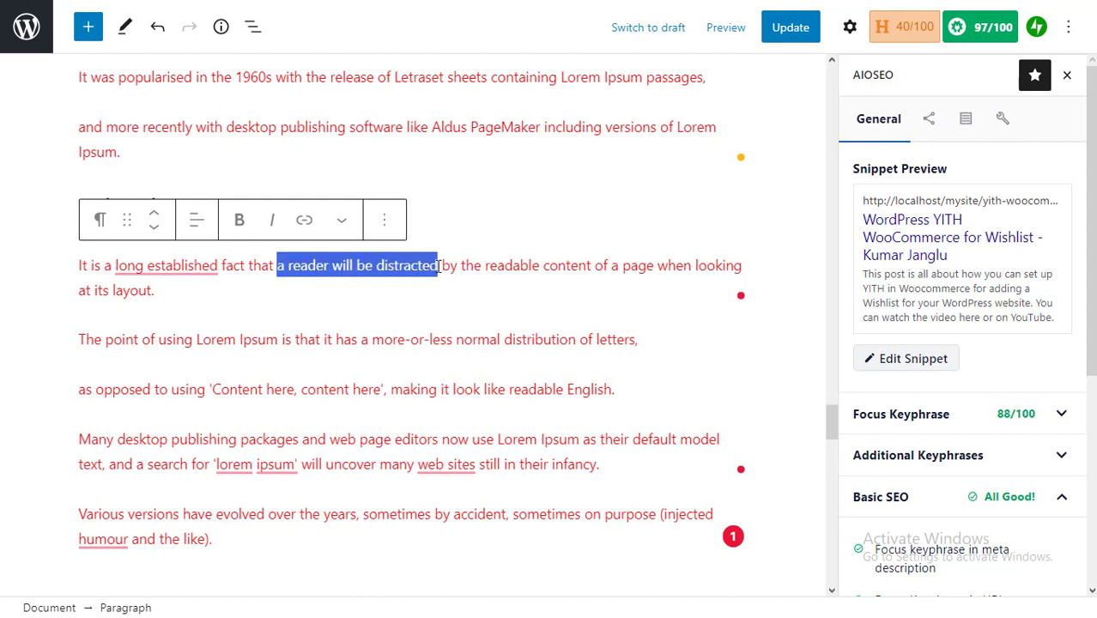
text(it will dist)
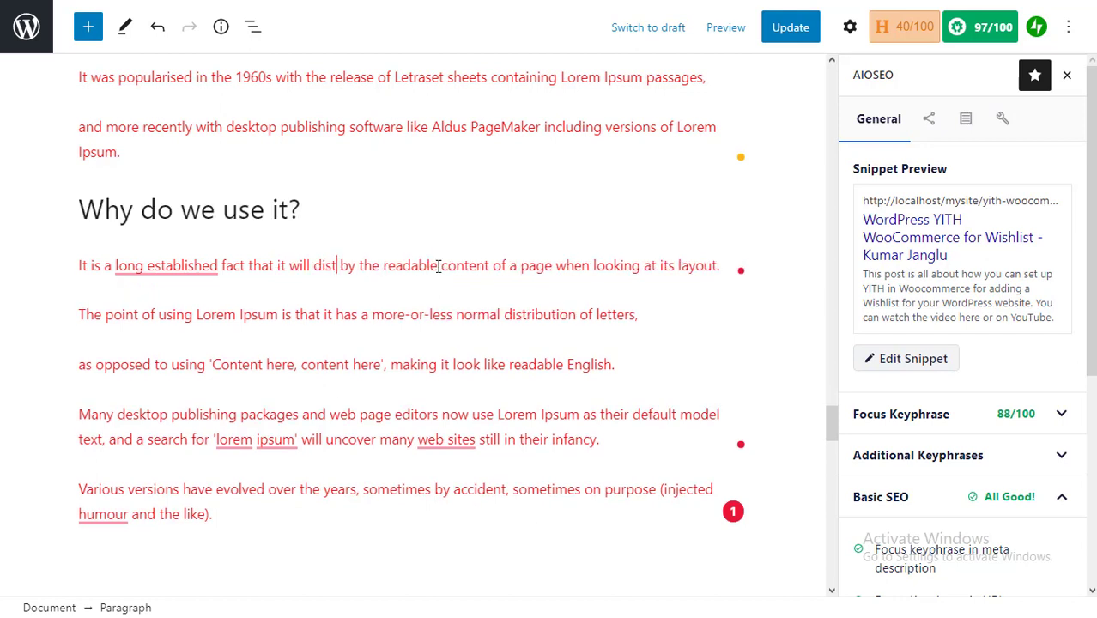
text(ract a reader)
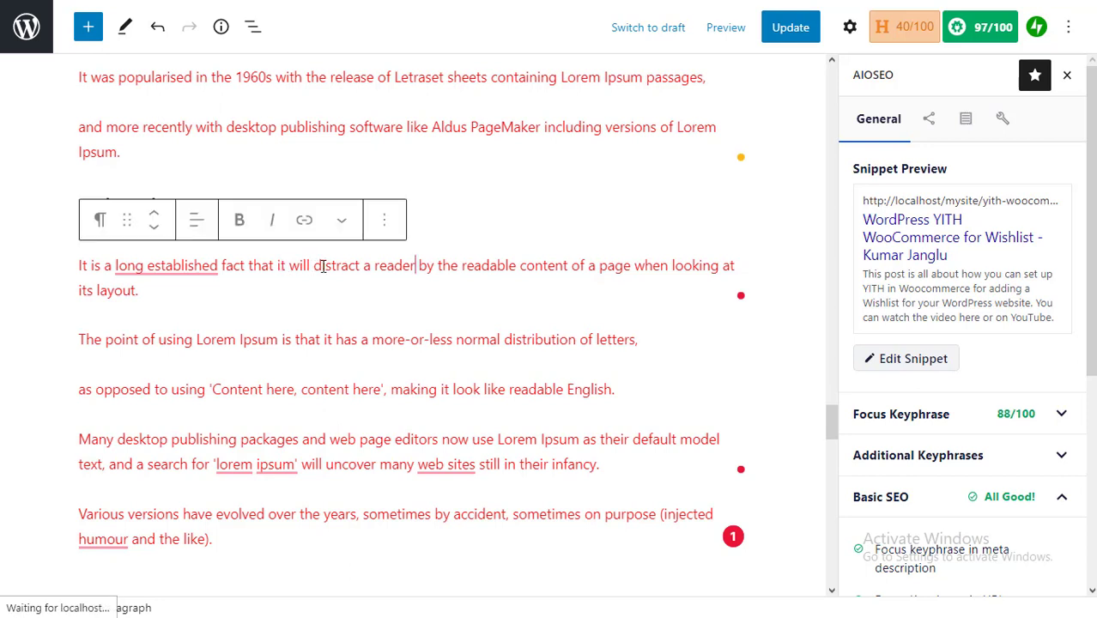
Step: Reuse the phrase "it will distract a reader" to replace "a reader will be distracted" in the preceding "Why do we use it?" section
drag(277, 267, 419, 267)
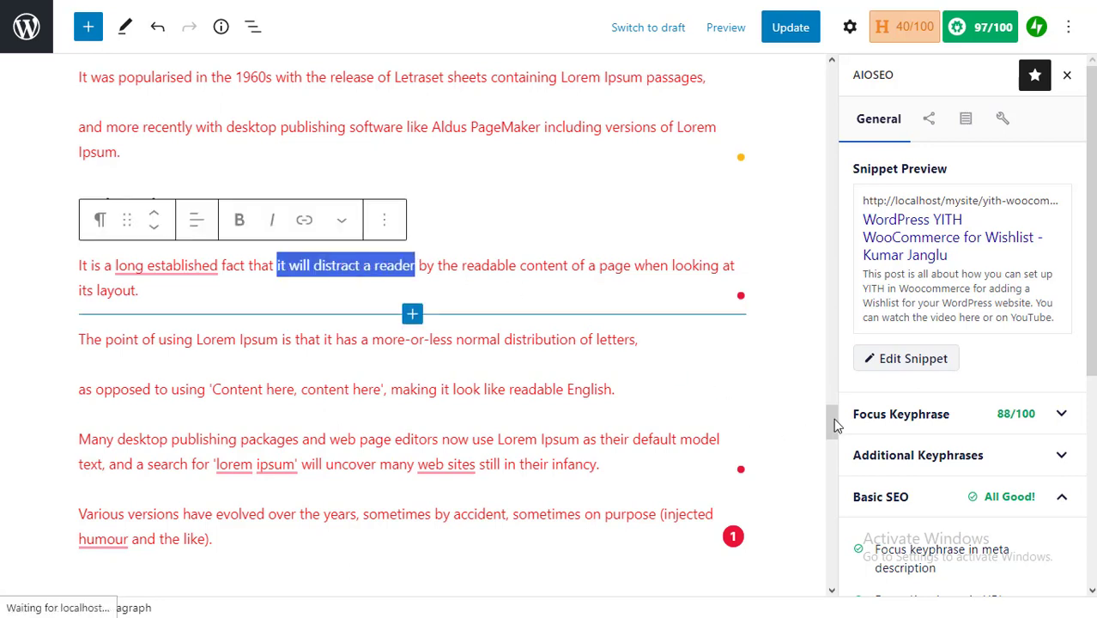
scroll(833, 419, up, 3)
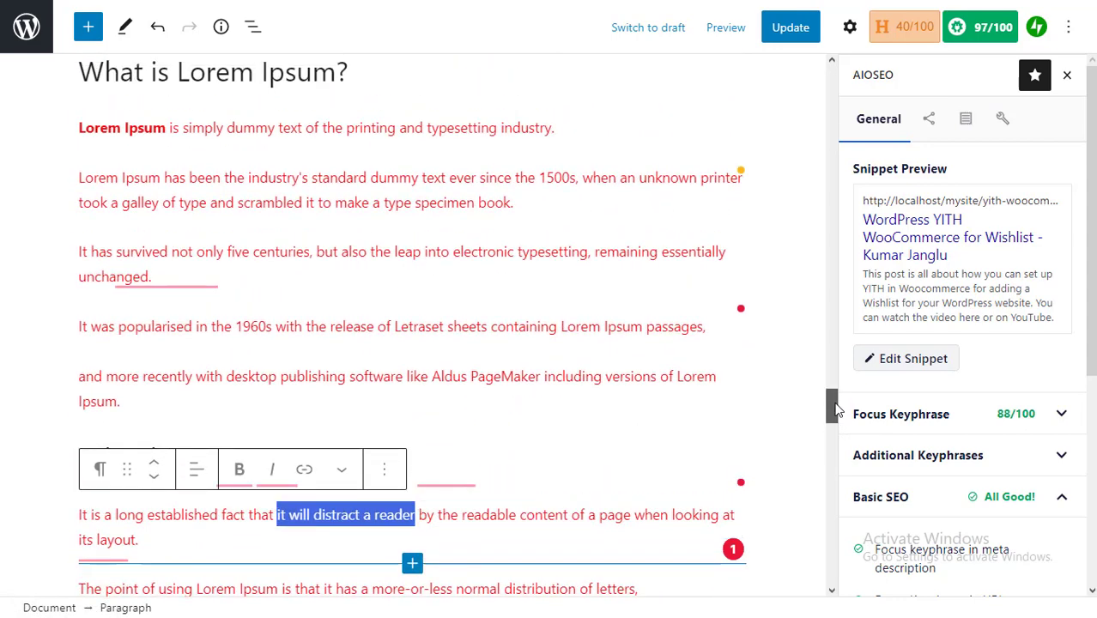
scroll(835, 411, up, 4)
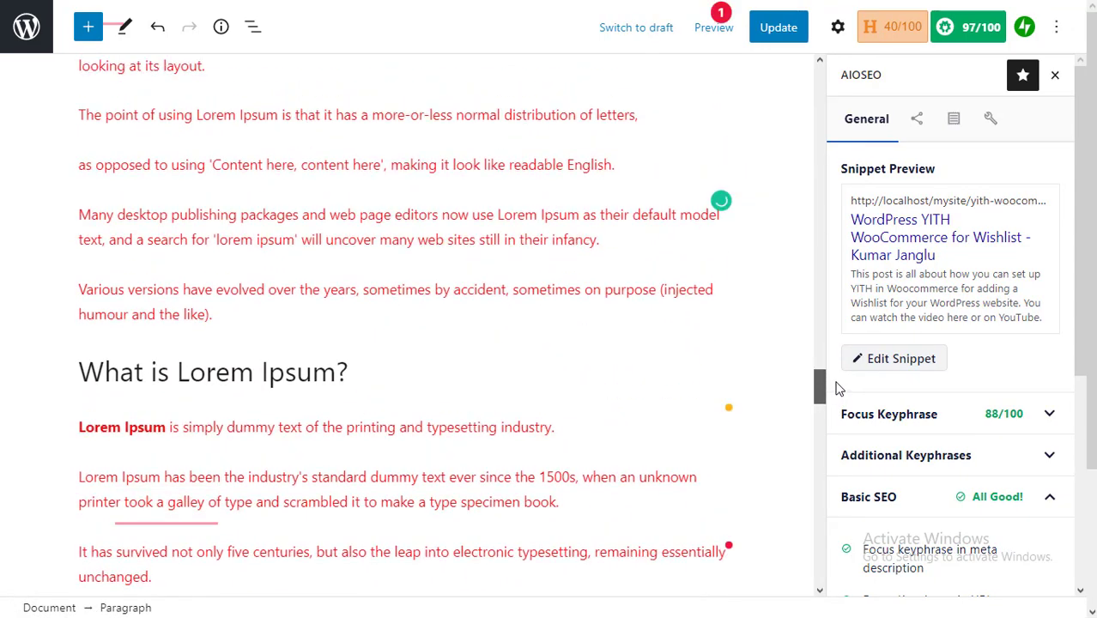
scroll(839, 389, up, 2)
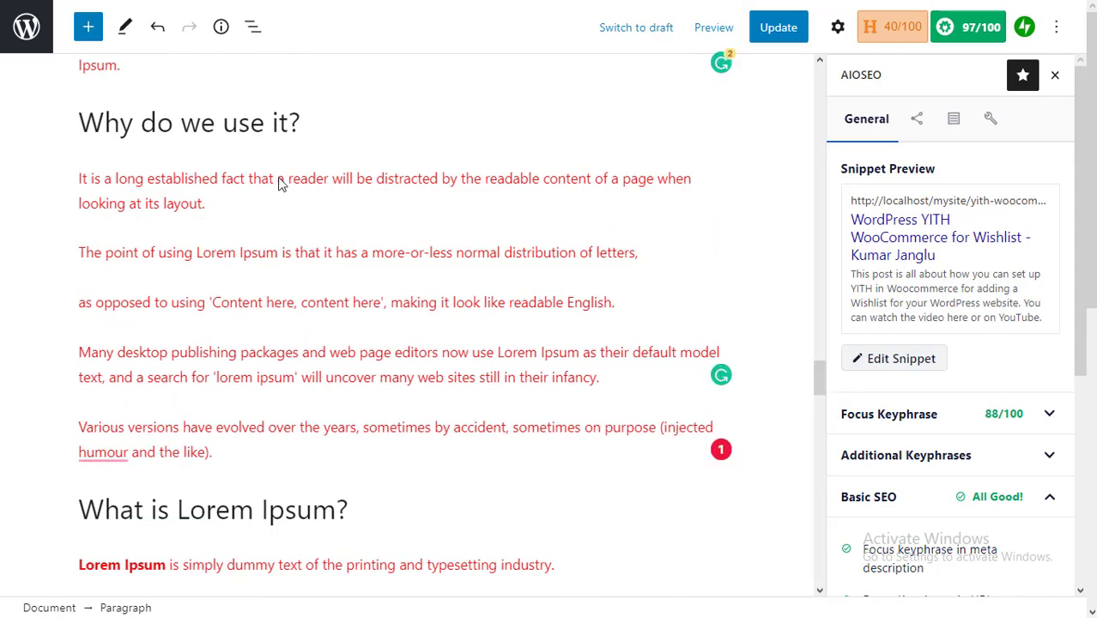
drag(279, 182, 438, 182)
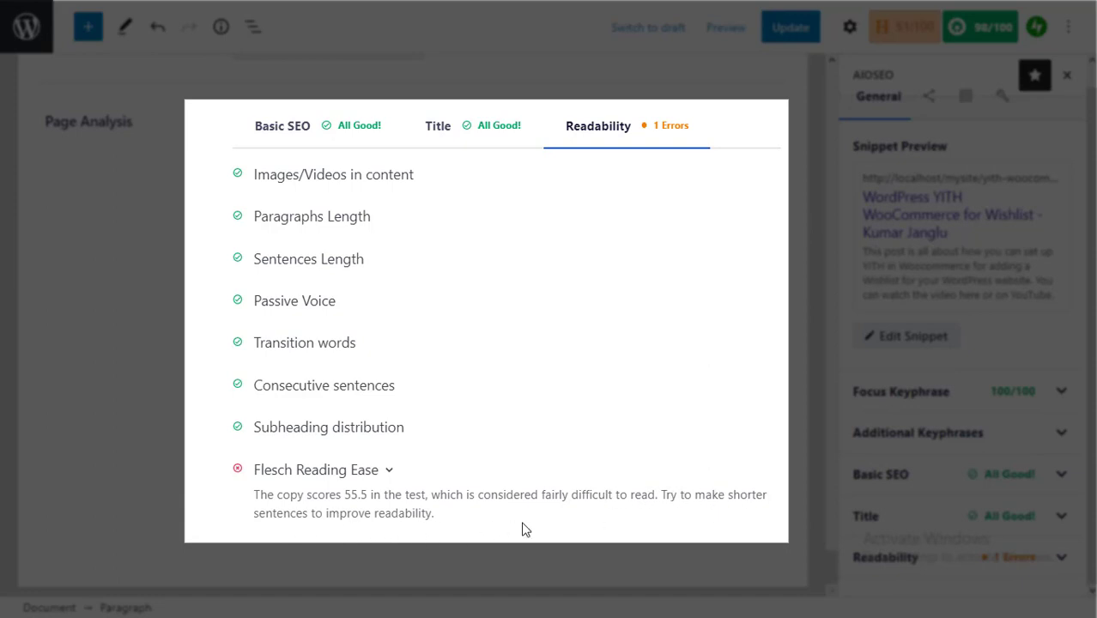
Step: Review the updated Readability page analysis, and expand the Additional Keyphrases and Focus Keyphrase sections to examine their scores
scroll(526, 530, up, 1)
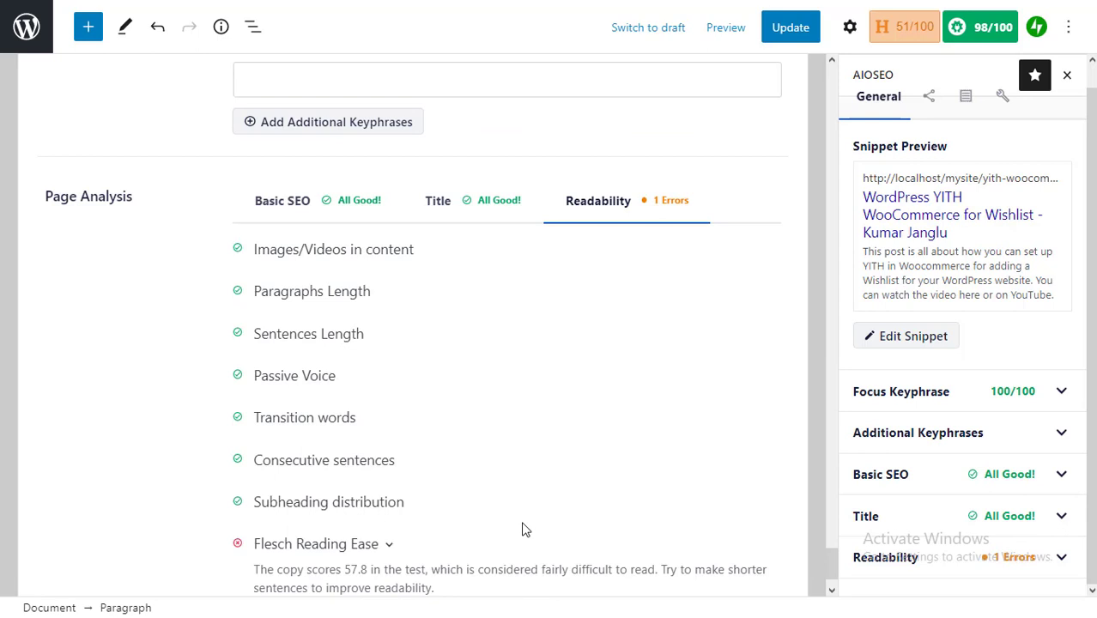
scroll(526, 530, down, 1)
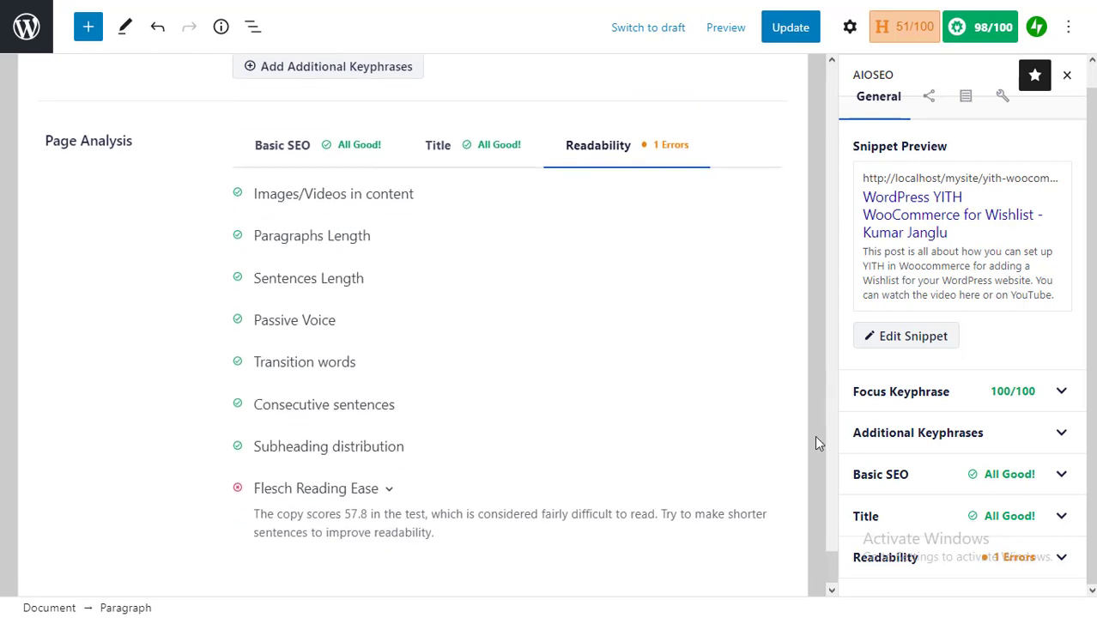
click(1060, 434)
scroll(1016, 447, down, 2)
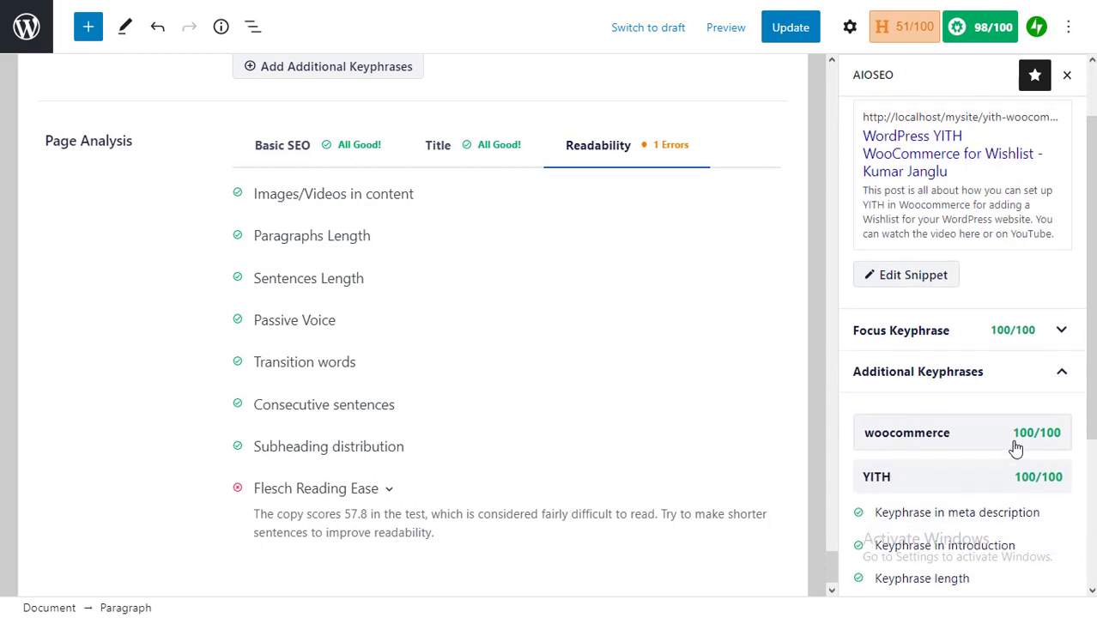
click(1060, 273)
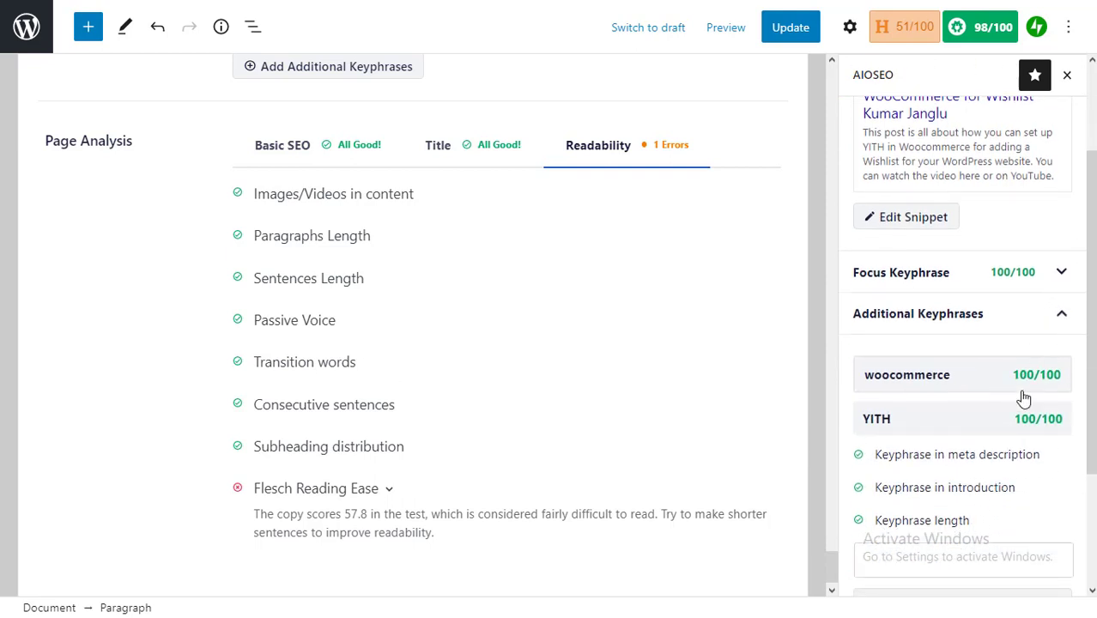
scroll(1023, 396, down, 4)
scroll(1023, 397, down, 3)
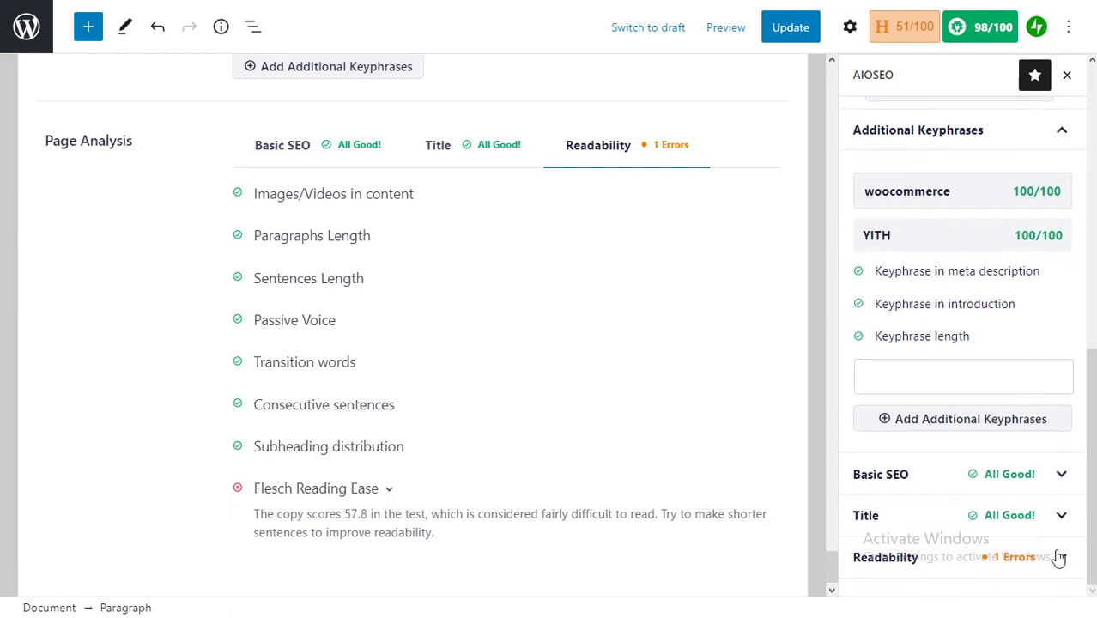
Step: Expand the Readability section in the AIOSEO sidebar and examine its checks, including Flesch Reading Ease
scroll(1016, 515, down, 1)
click(1016, 514)
scroll(1016, 514, down, 4)
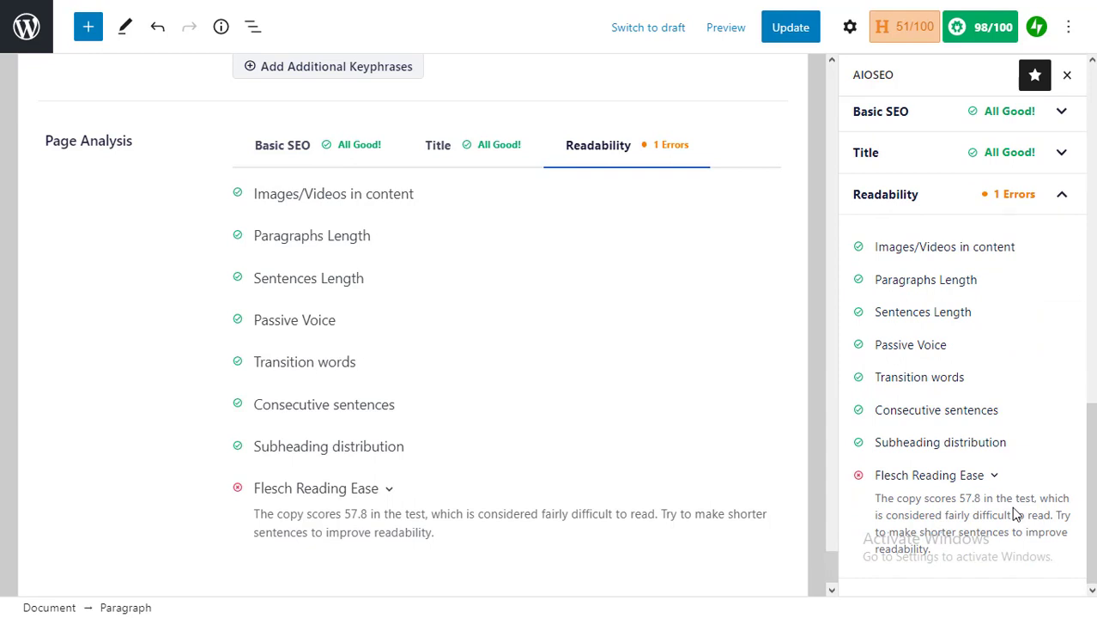
scroll(1014, 511, up, 5)
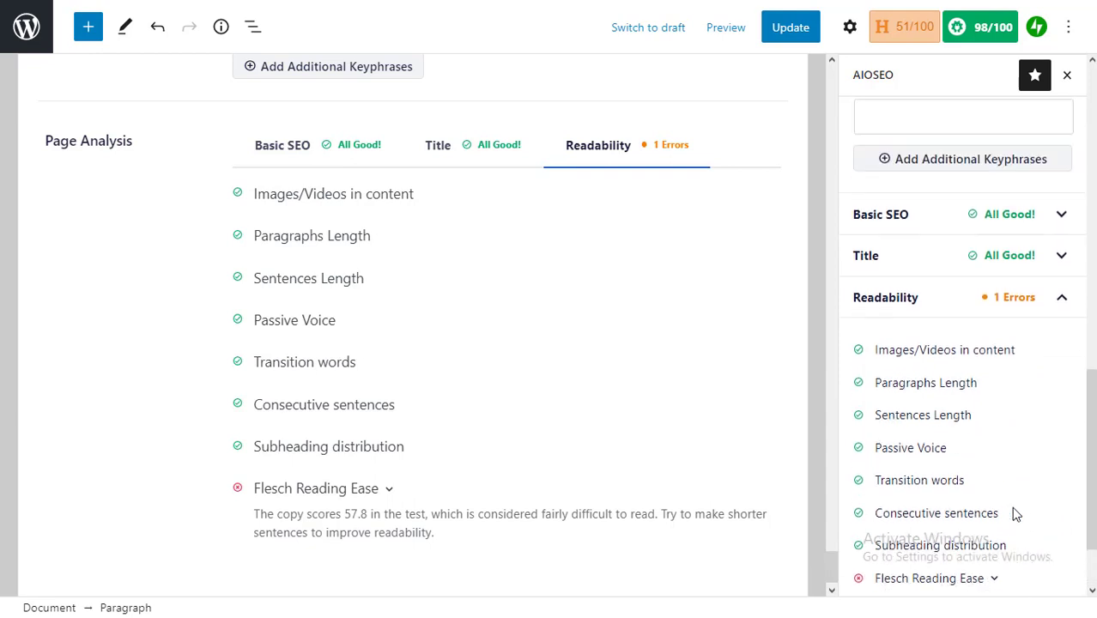
Step: Reopen the AIOSEO sidebar at its General settings and update the post to save the SEO and readability edits
click(991, 32)
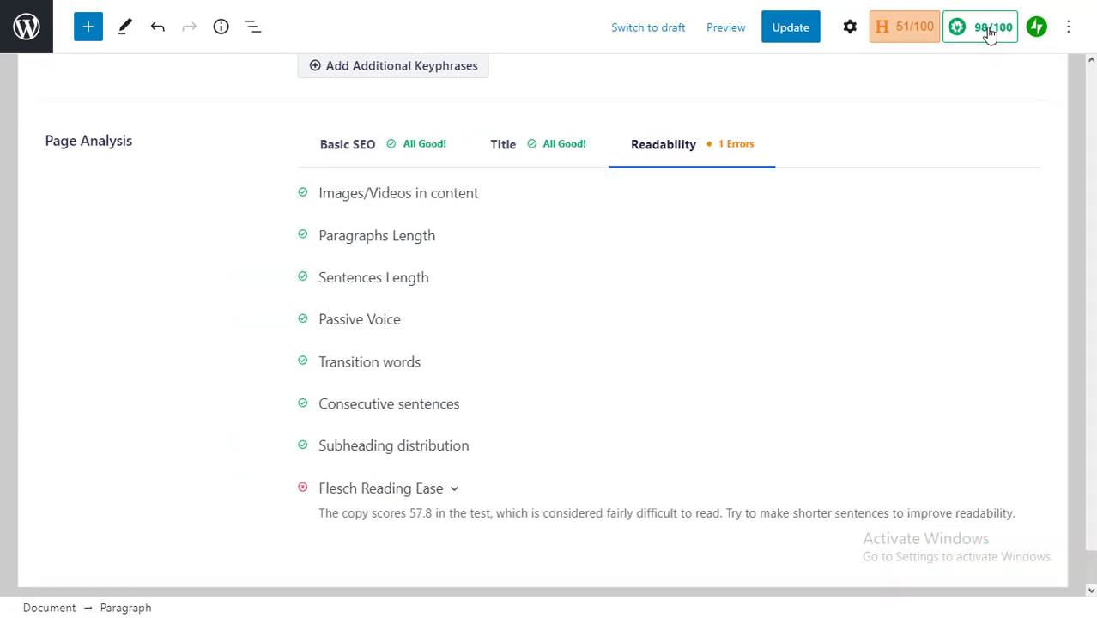
click(991, 32)
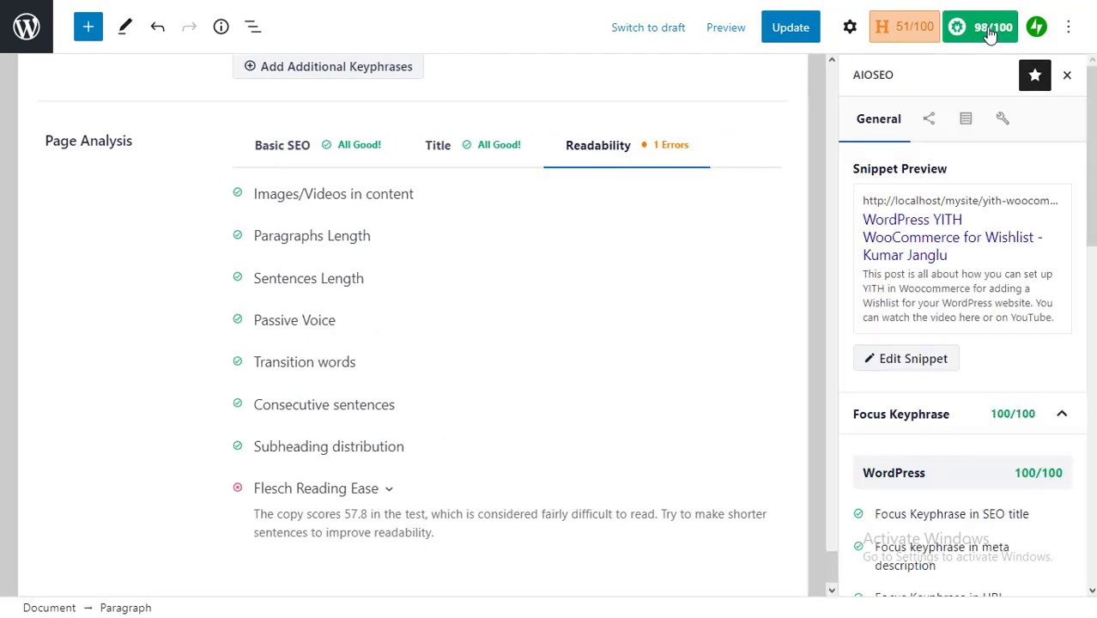
click(799, 29)
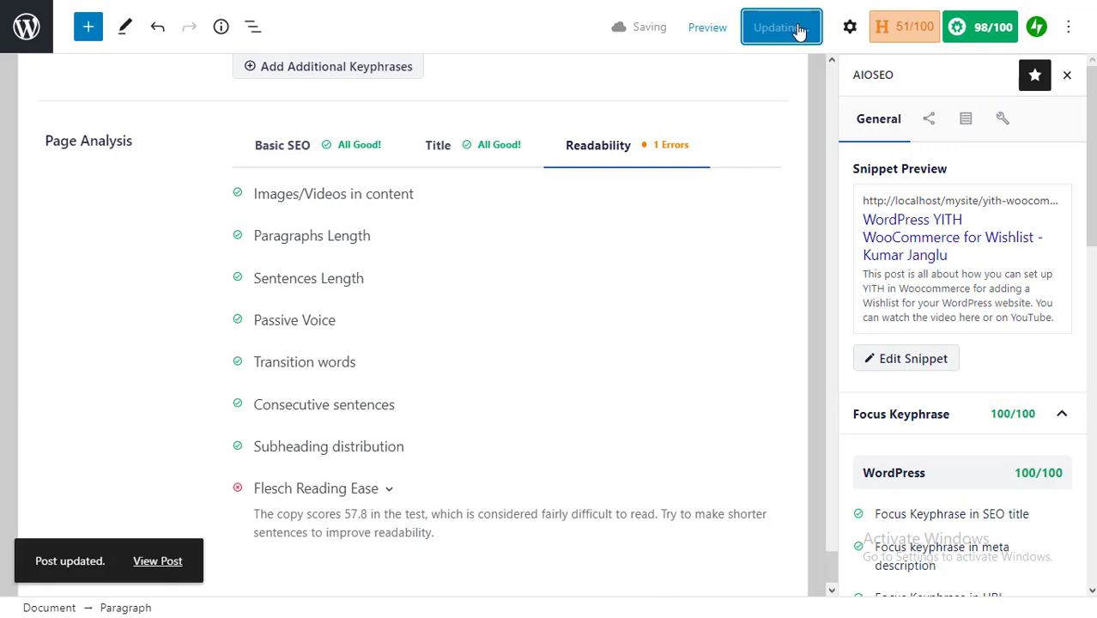
Step: View the updated post on the live site and examine its content on the first page and on page 2
click(158, 562)
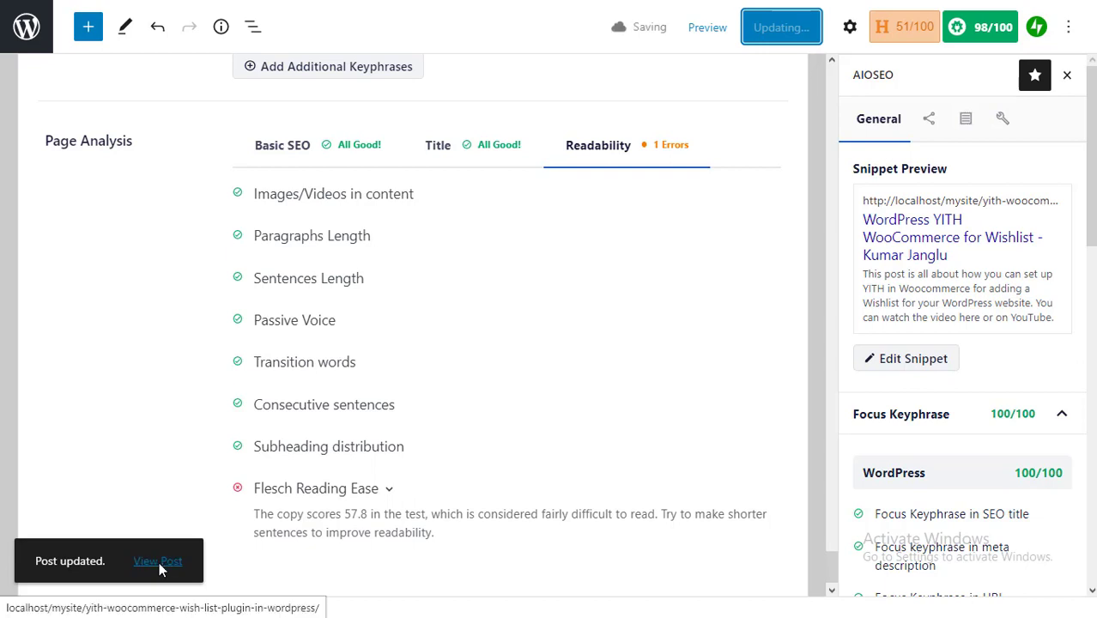
click(159, 562)
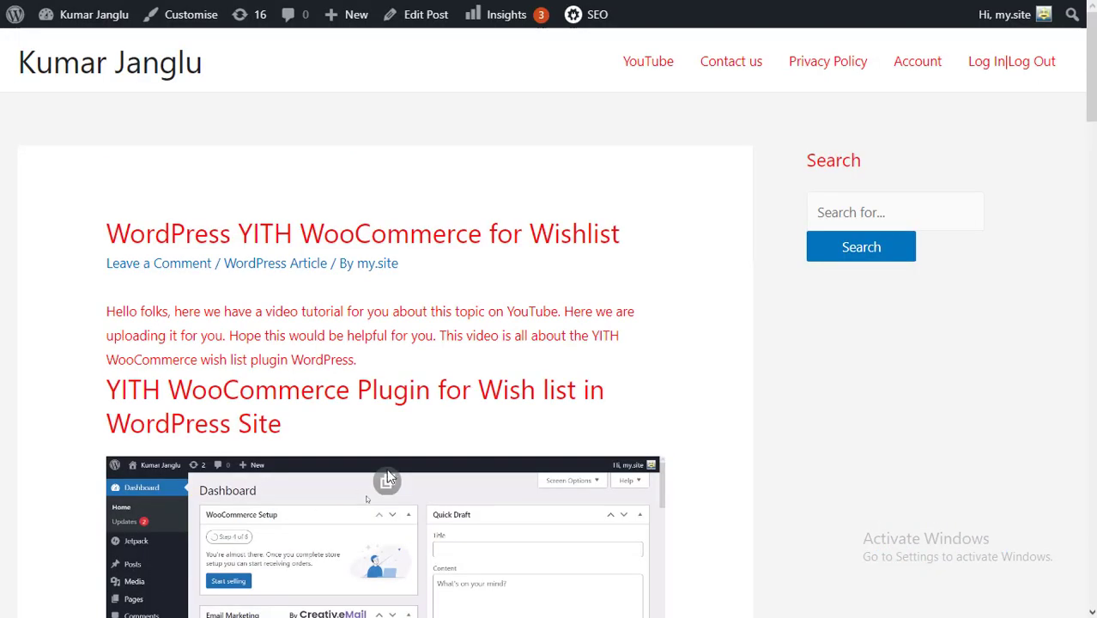
scroll(595, 418, down, 20)
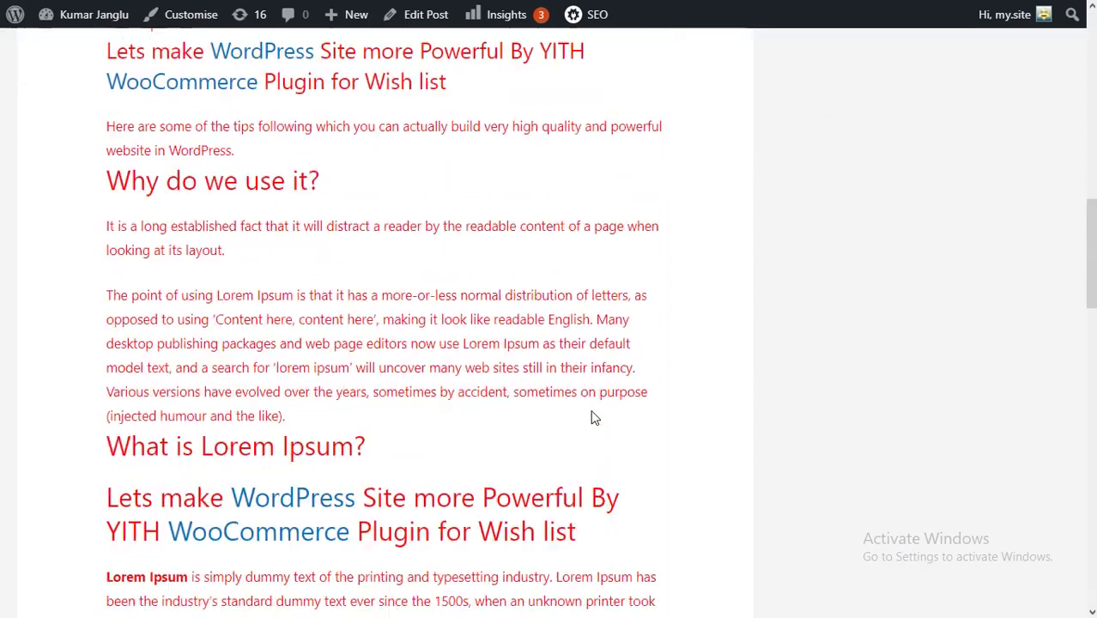
scroll(592, 413, down, 10)
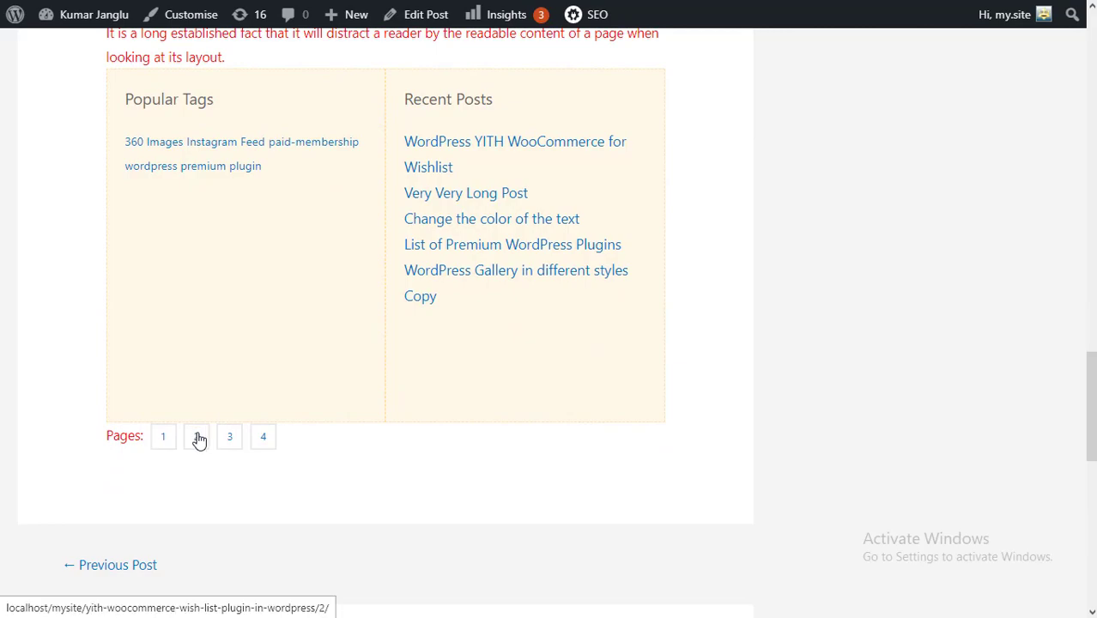
click(199, 439)
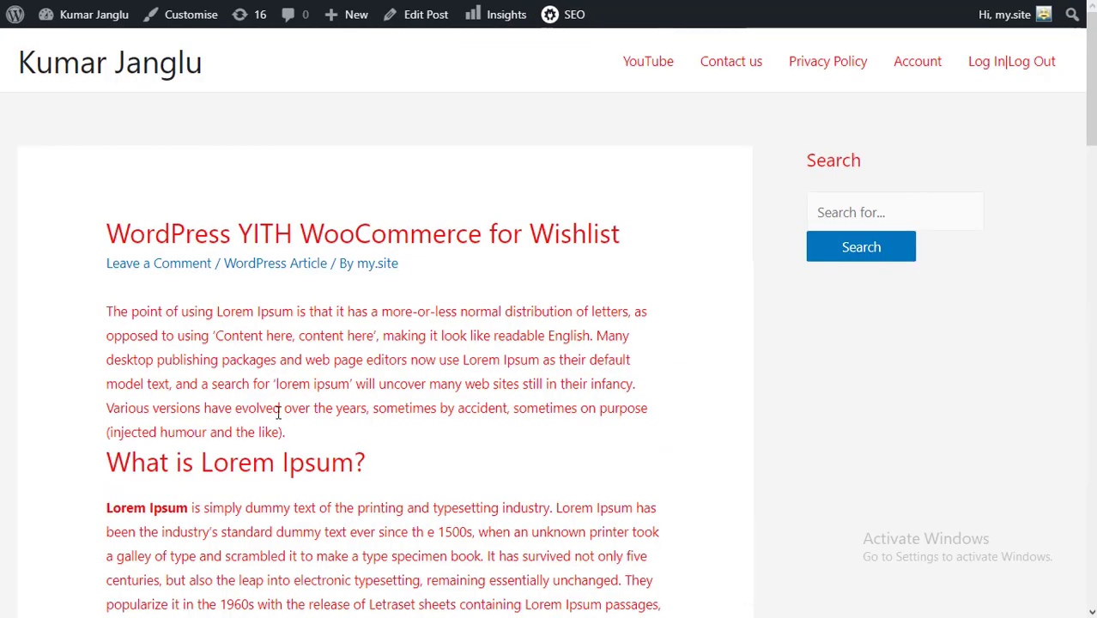
scroll(423, 479, down, 9)
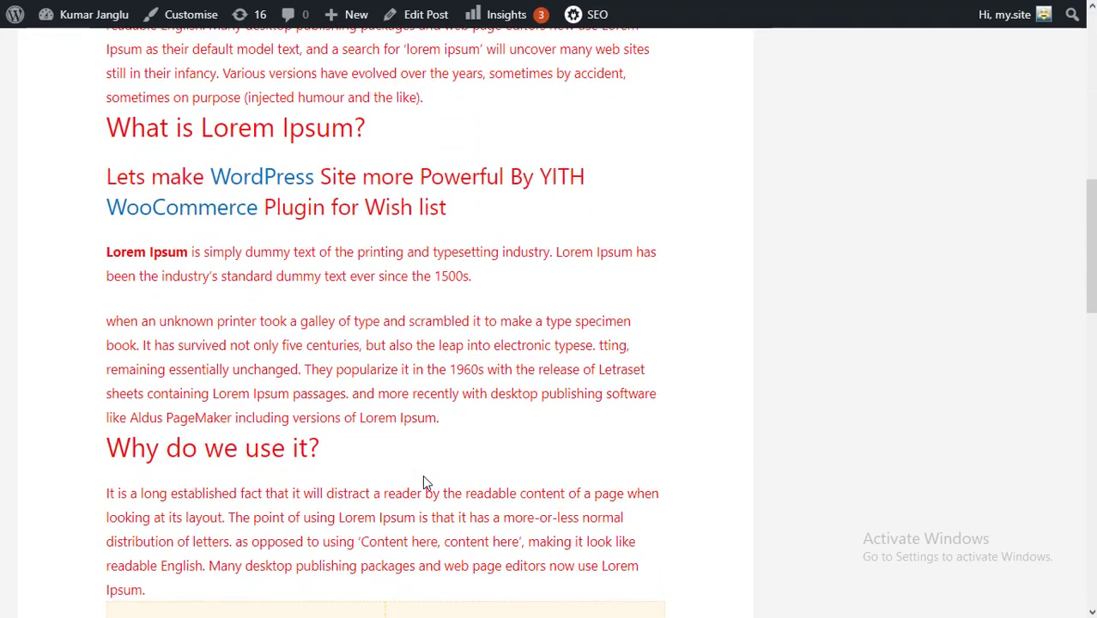
scroll(423, 481, down, 2)
scroll(423, 481, up, 11)
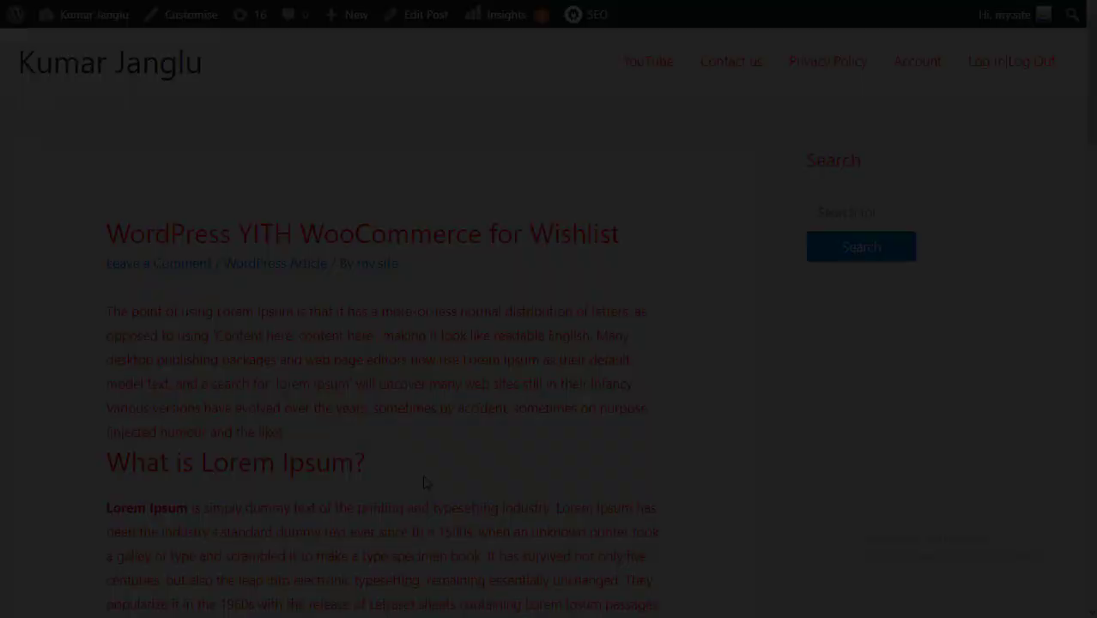